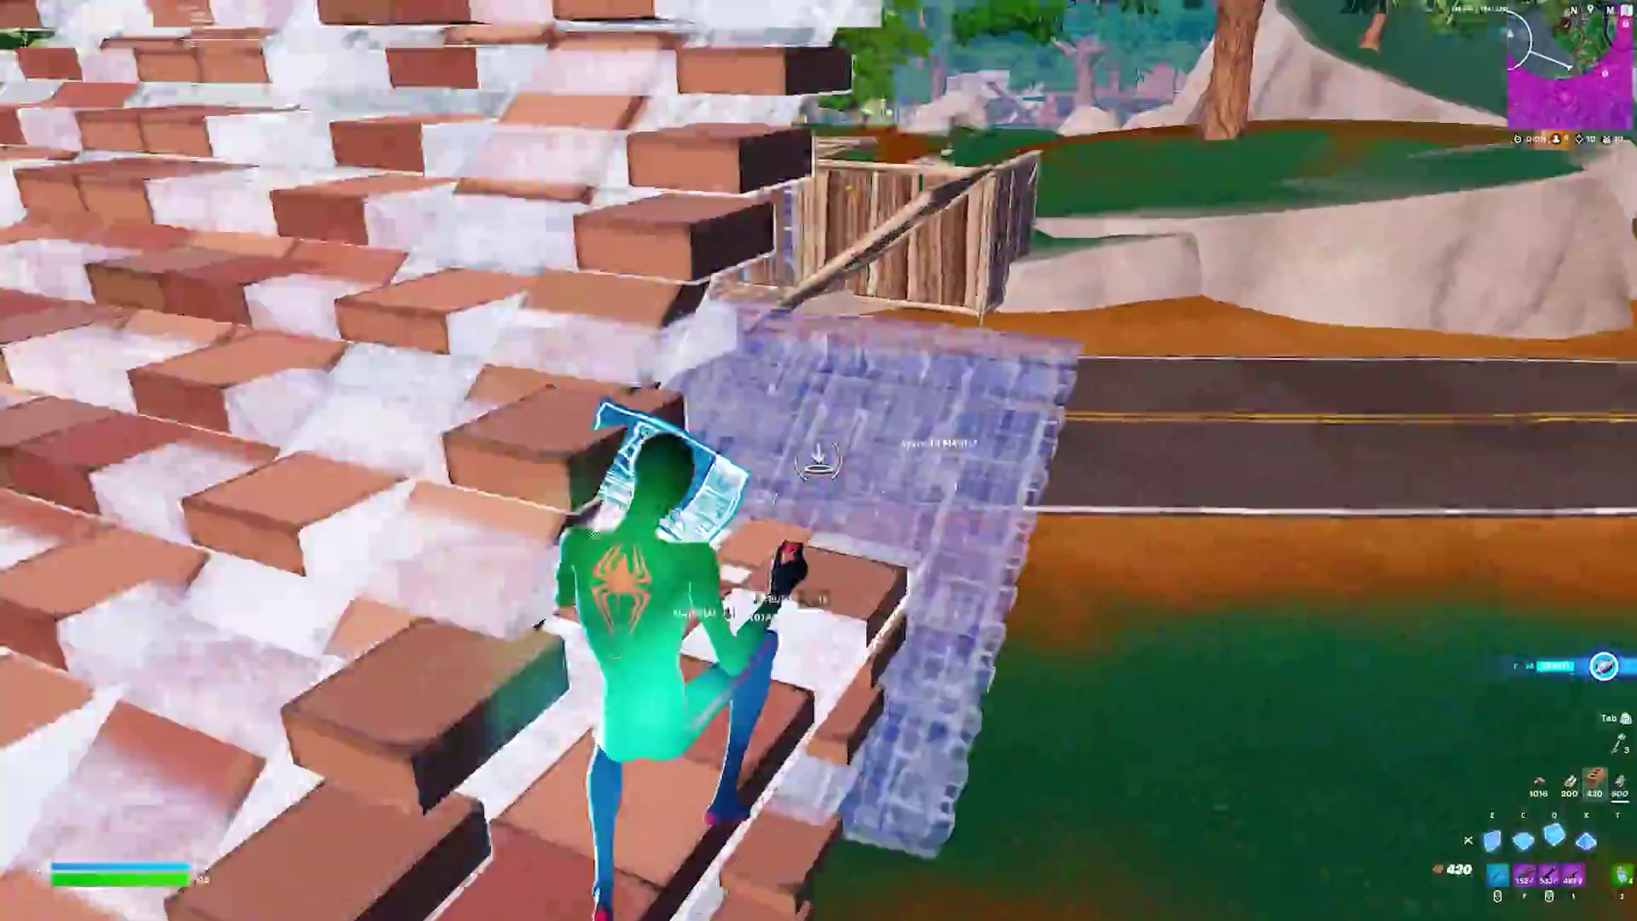
{"action": "key", "text": "2"}
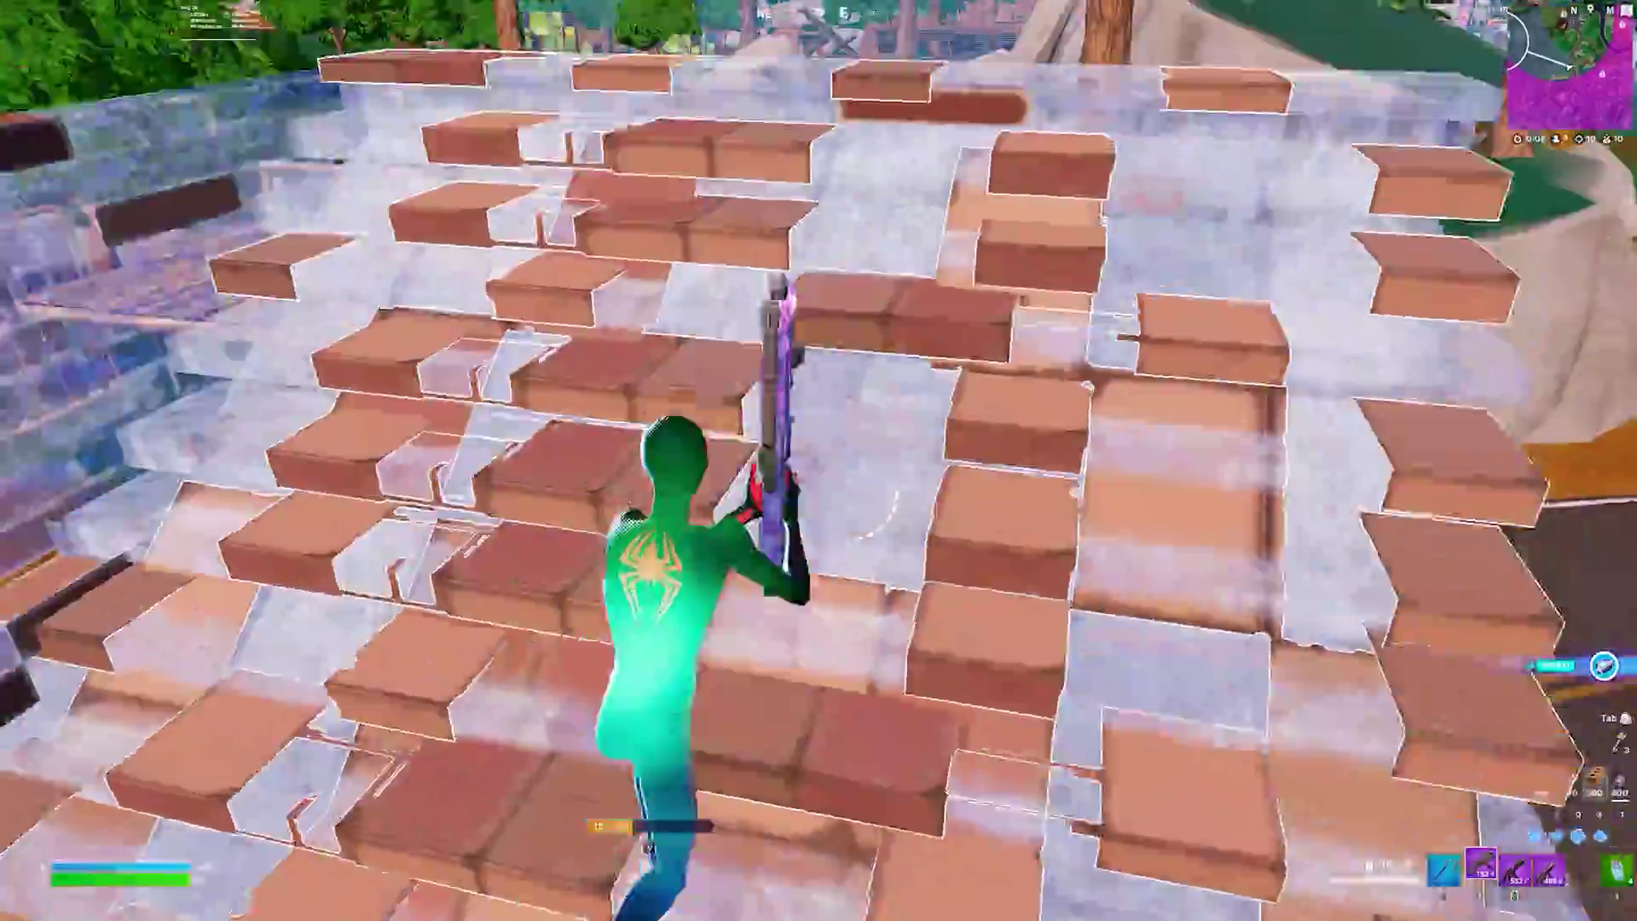
{"action": "key", "text": "w"}
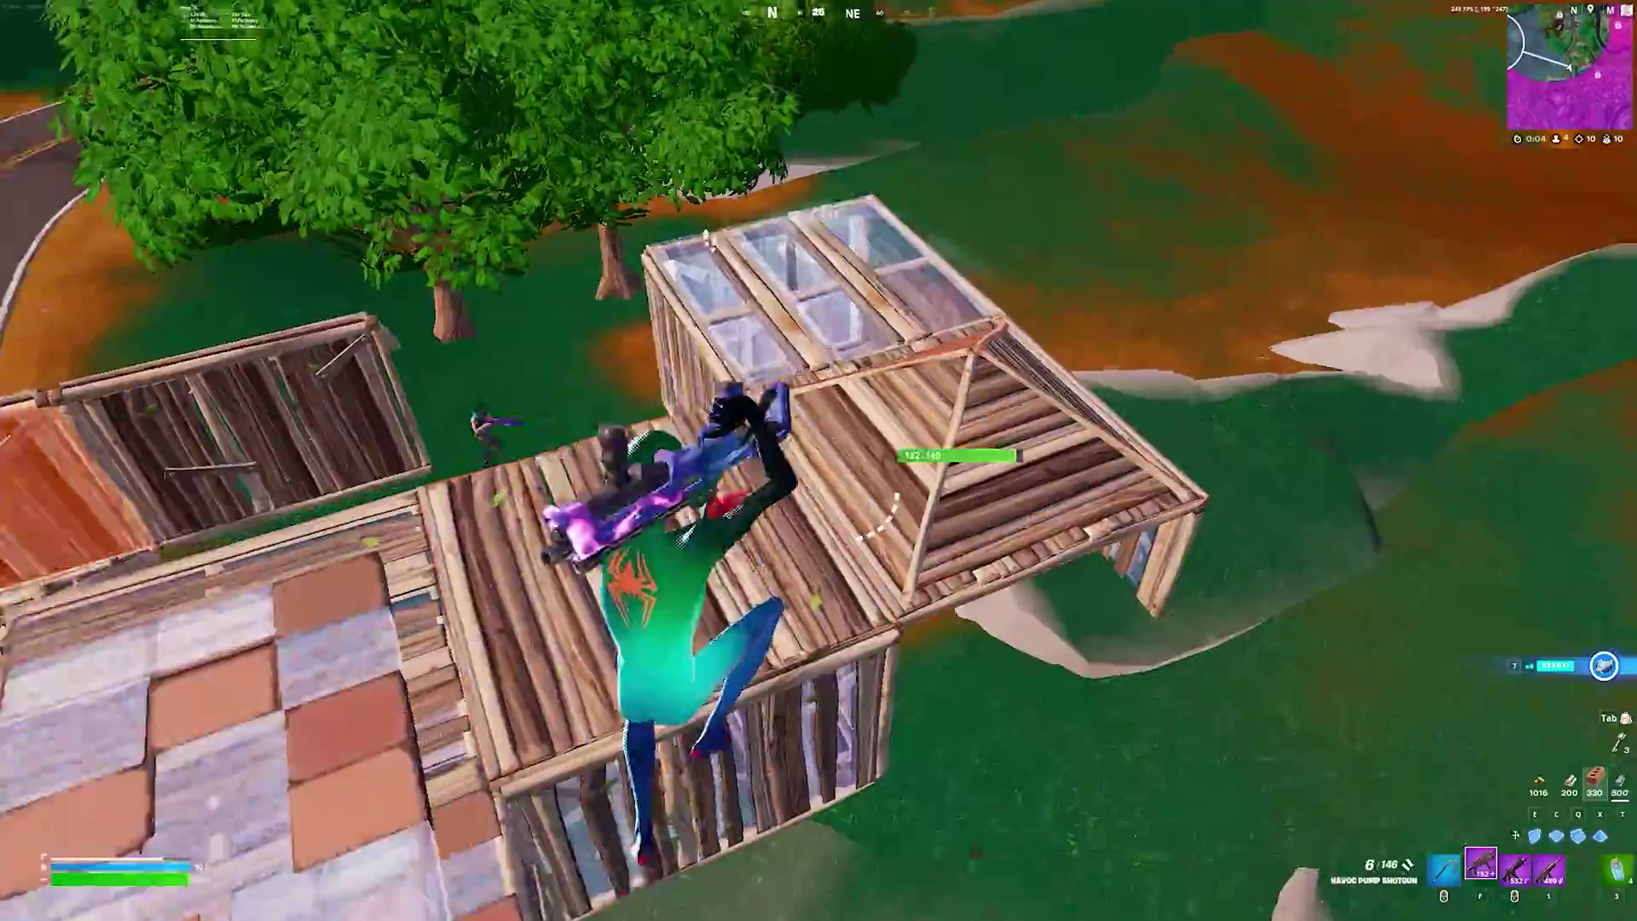
{"action": "key", "text": "w"}
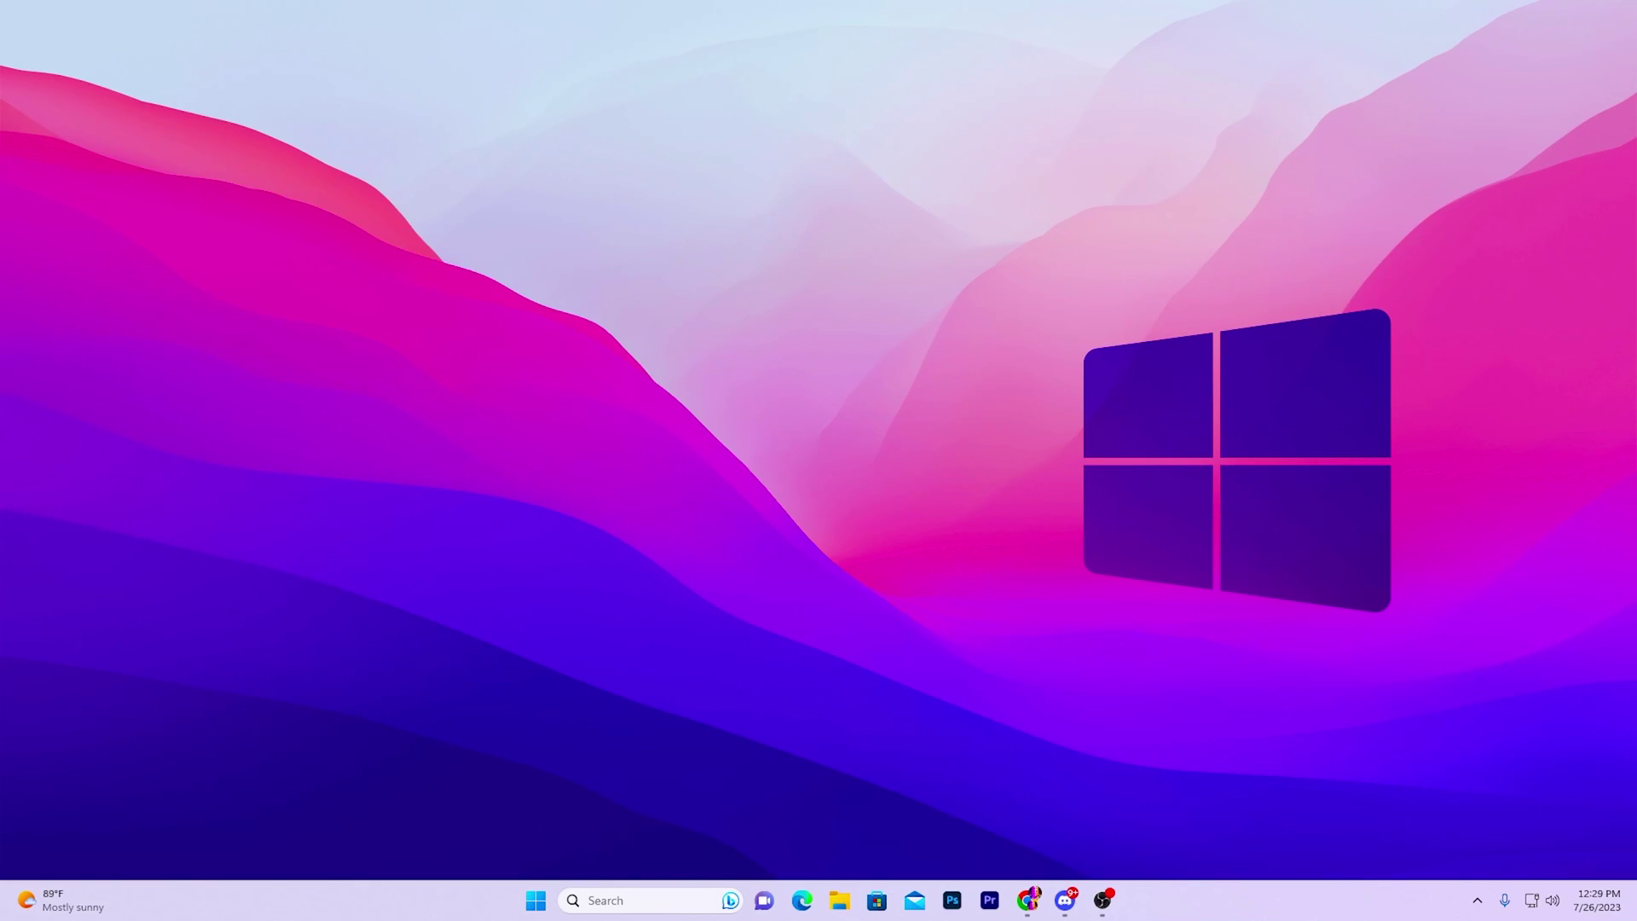
Step: Paste the ULTRA LOW GRAPHICS FORTNITE and Best Tweaks For Gaming folders onto the desktop
{"action": "key", "text": "ctrl+v"}
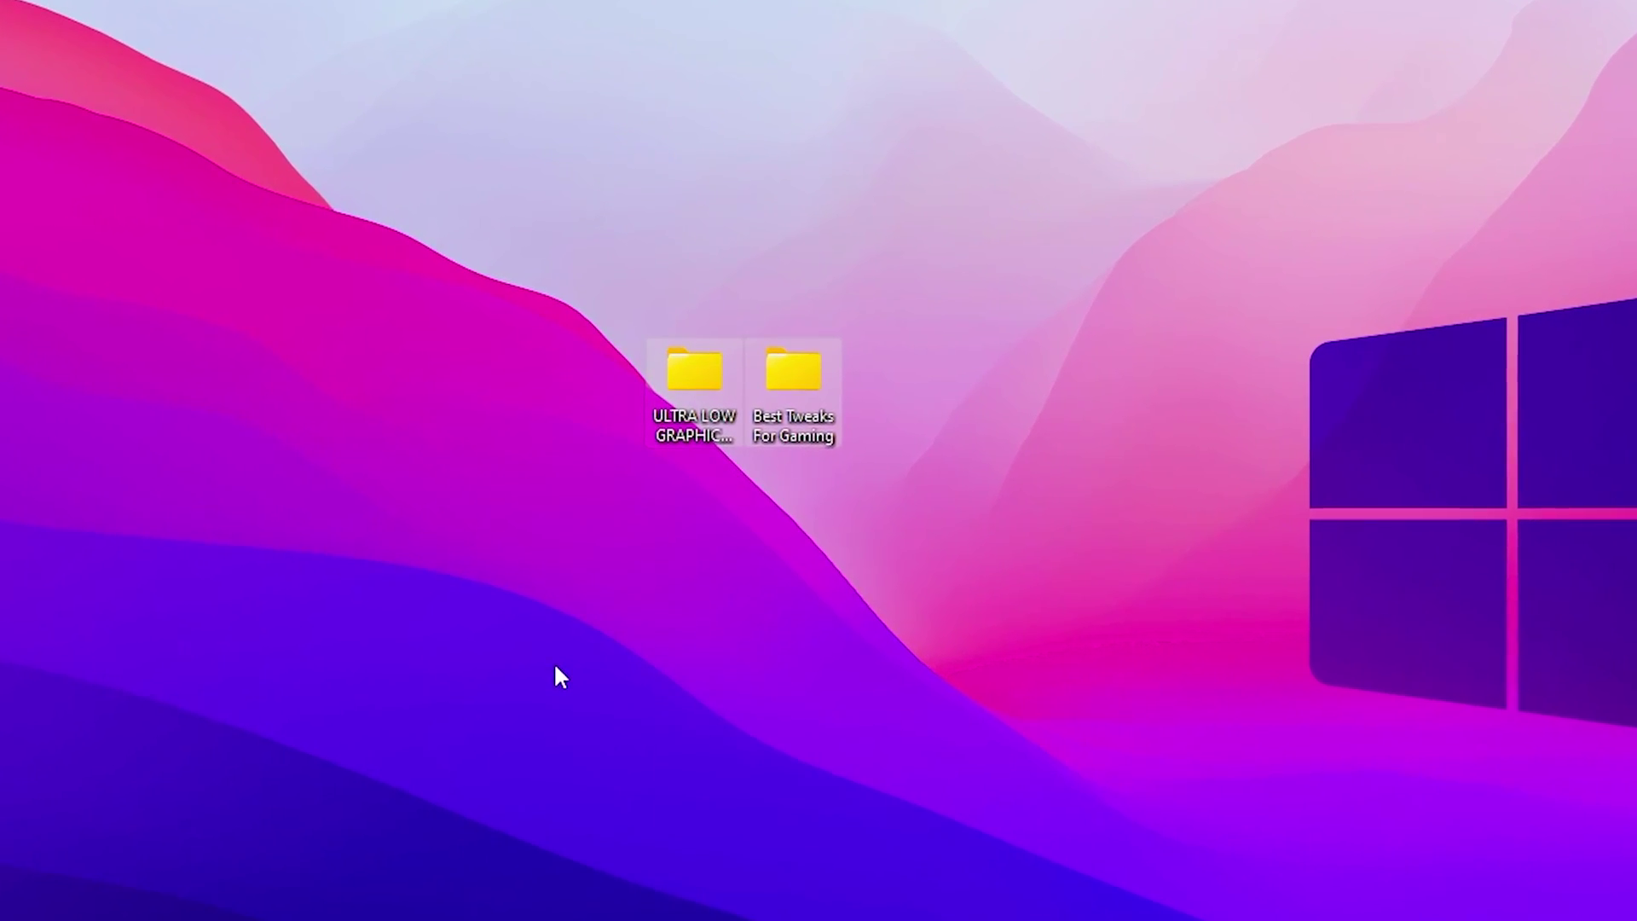
{"action": "left_click", "coordinate": [690, 442]}
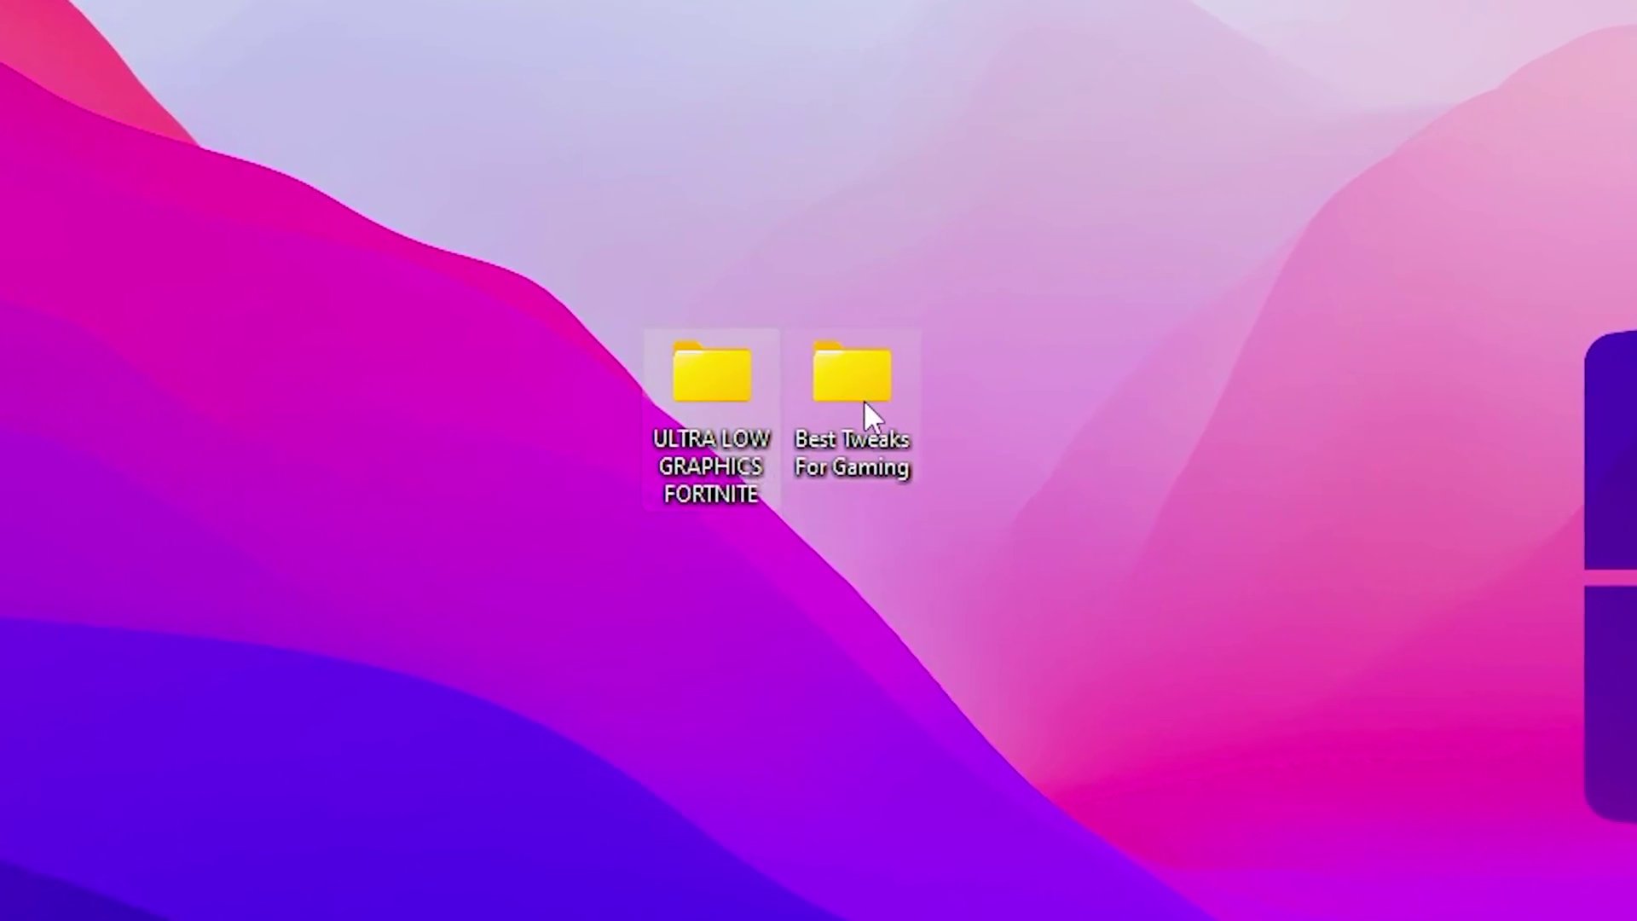
{"action": "mouse_move", "coordinate": [824, 398]}
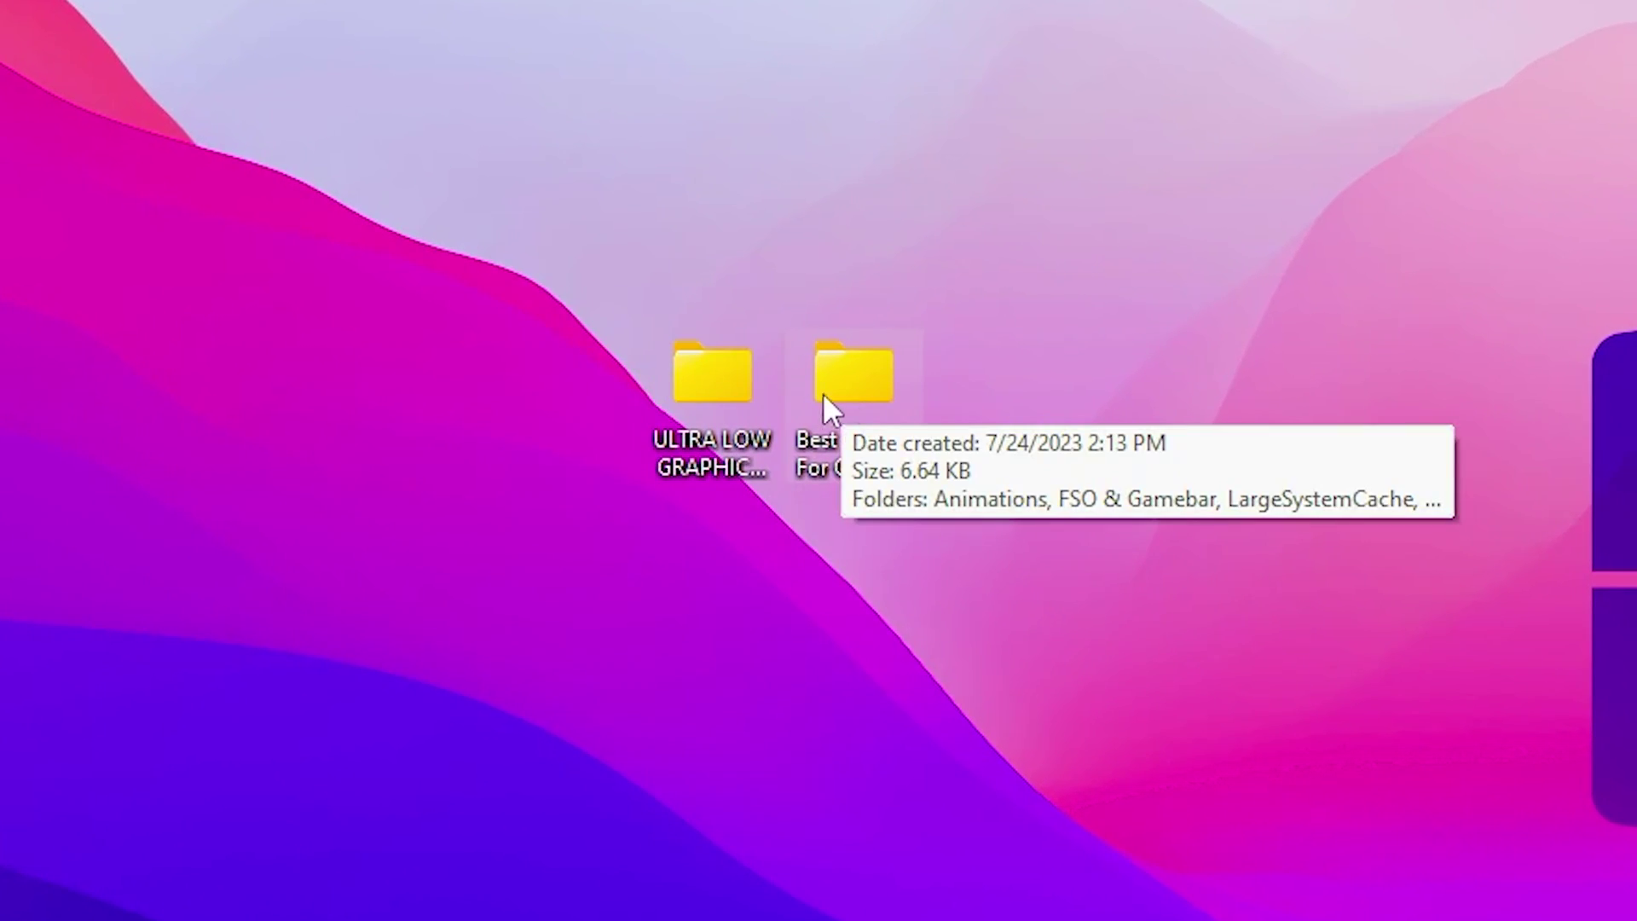
Step: Copy GameUserSettings.ini from the LOW END PC (INTEL-AMD-NVIDIA) folder inside ULTRA LOW GRAPHICS FORTNITE
{"action": "double_click", "coordinate": [709, 367]}
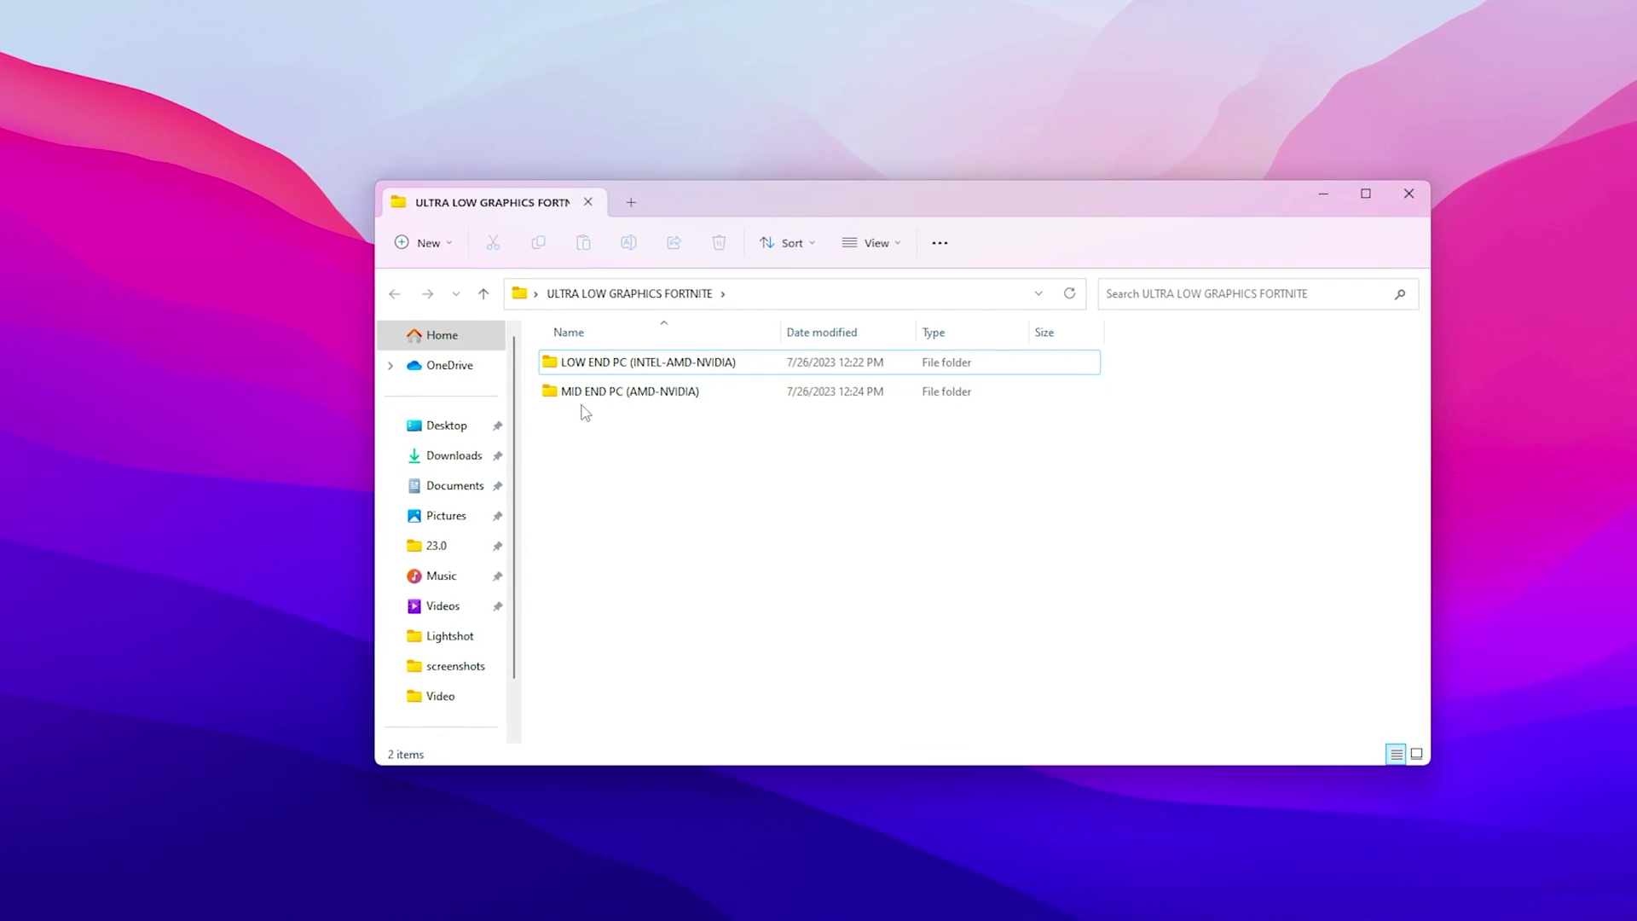
{"action": "mouse_move", "coordinate": [635, 401]}
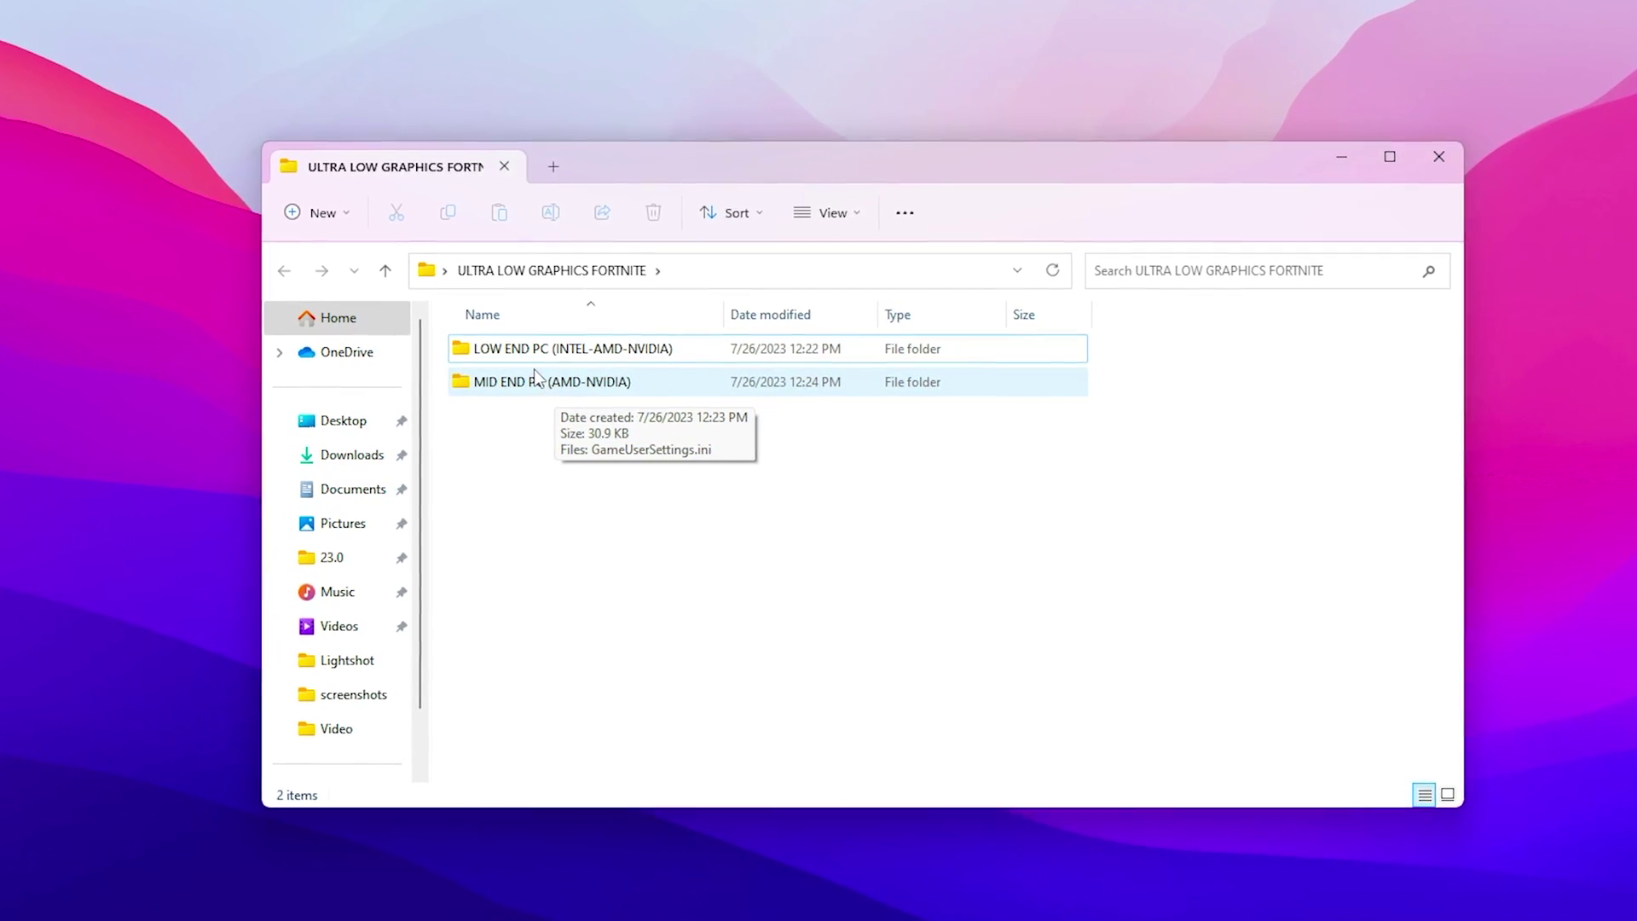
{"action": "mouse_move", "coordinate": [640, 354]}
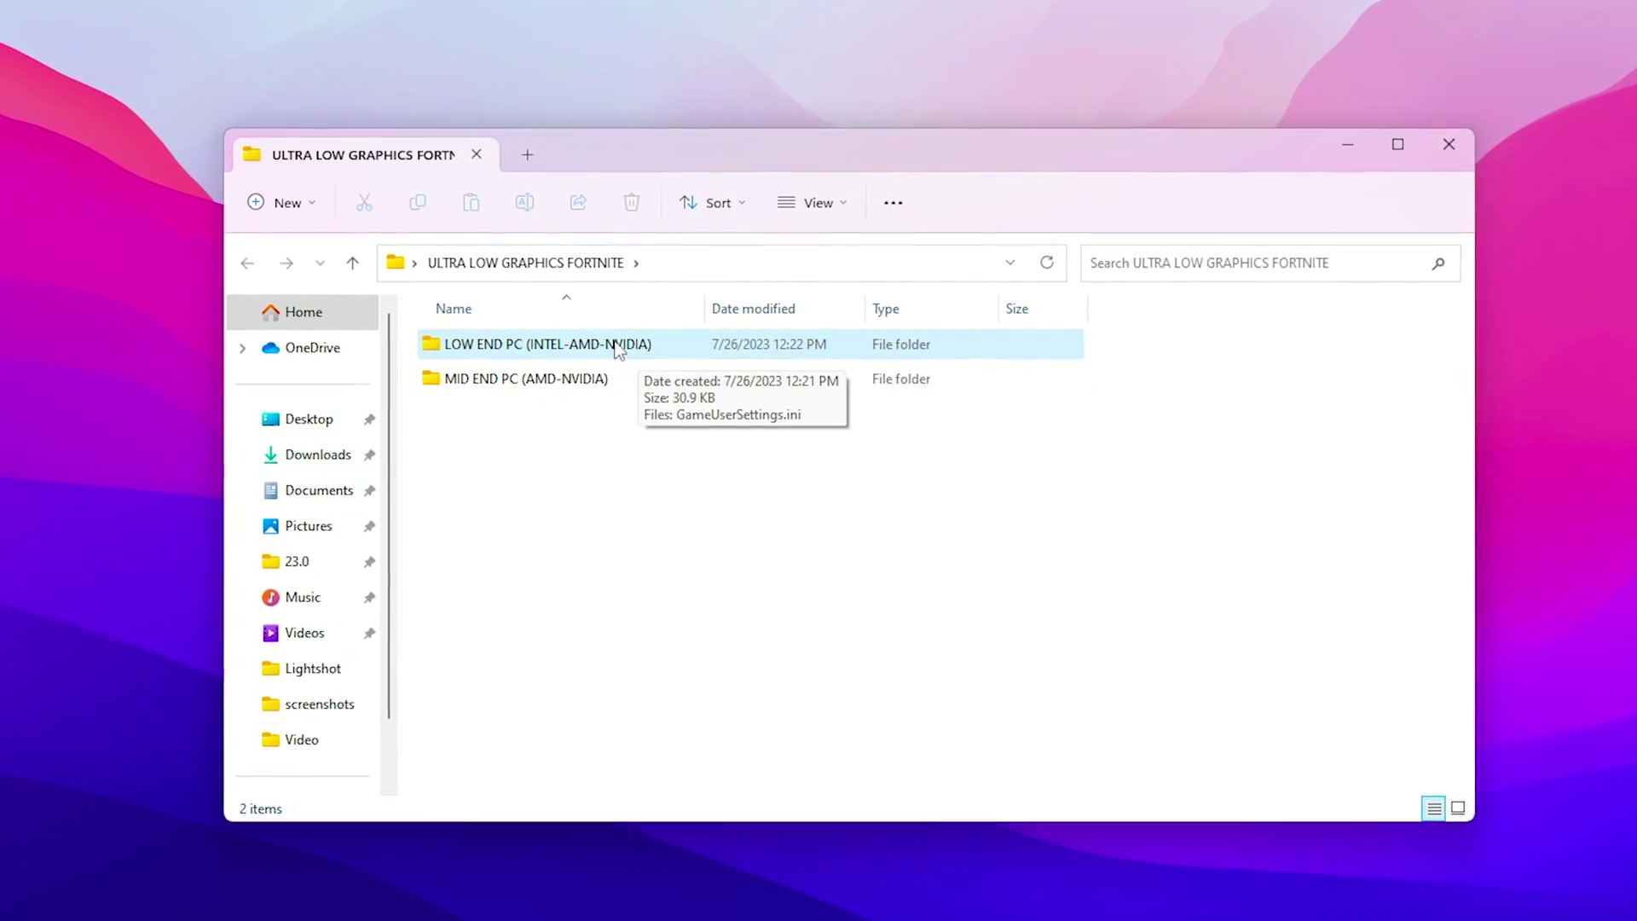
{"action": "double_click", "coordinate": [493, 341]}
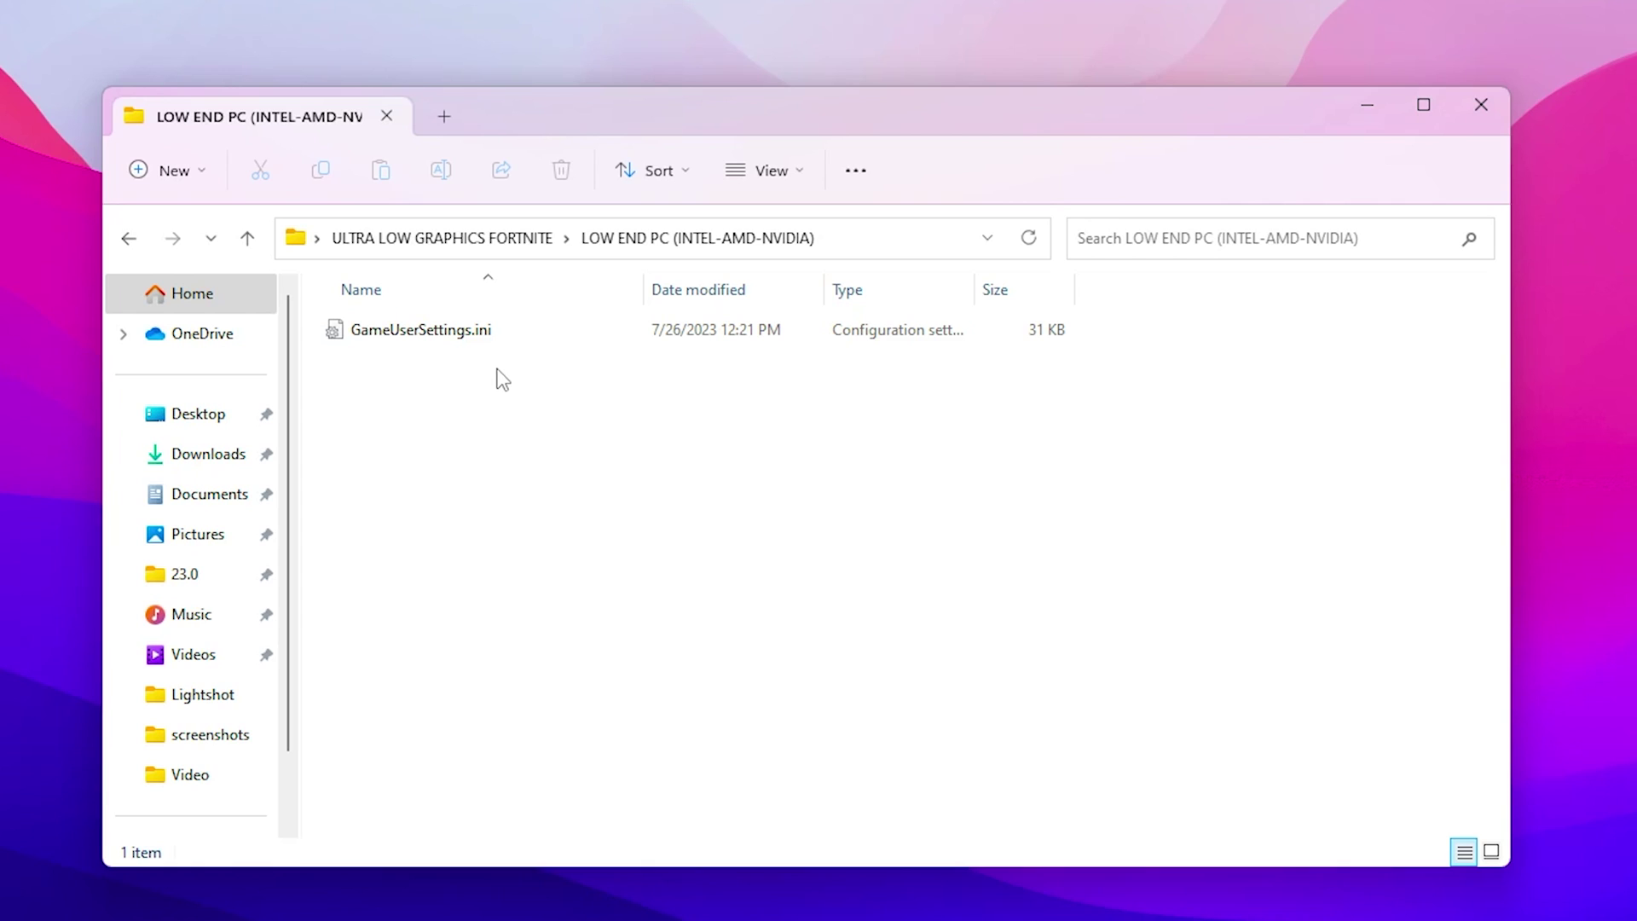
{"action": "left_click", "coordinate": [407, 326]}
{"action": "right_click", "coordinate": [408, 324]}
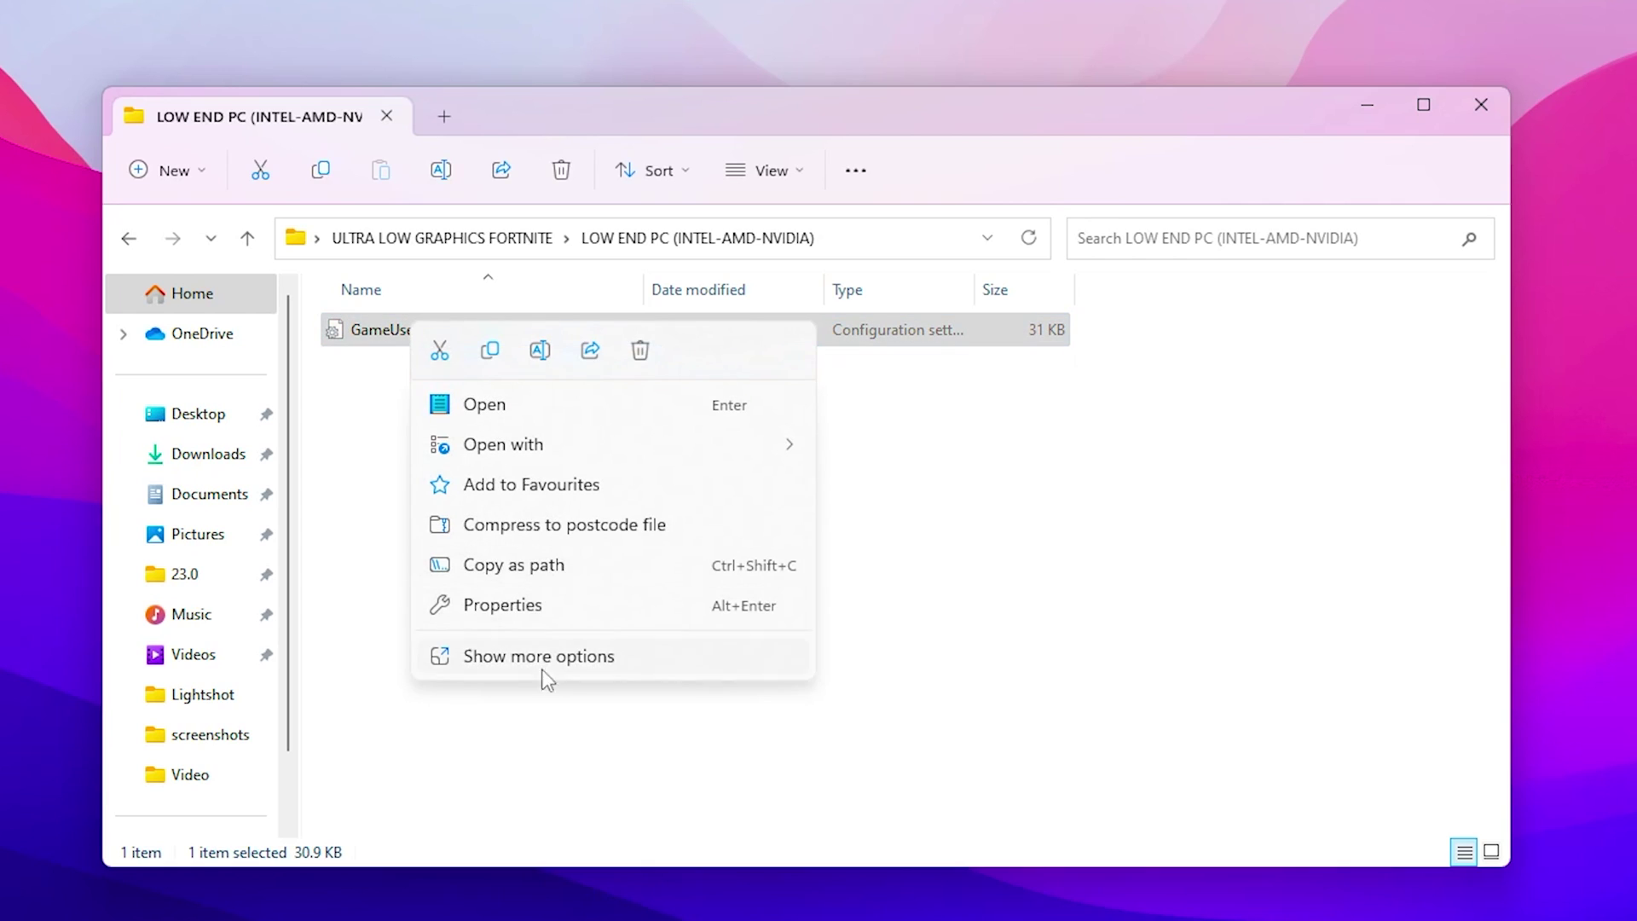
{"action": "left_click", "coordinate": [522, 656]}
{"action": "left_click", "coordinate": [607, 512]}
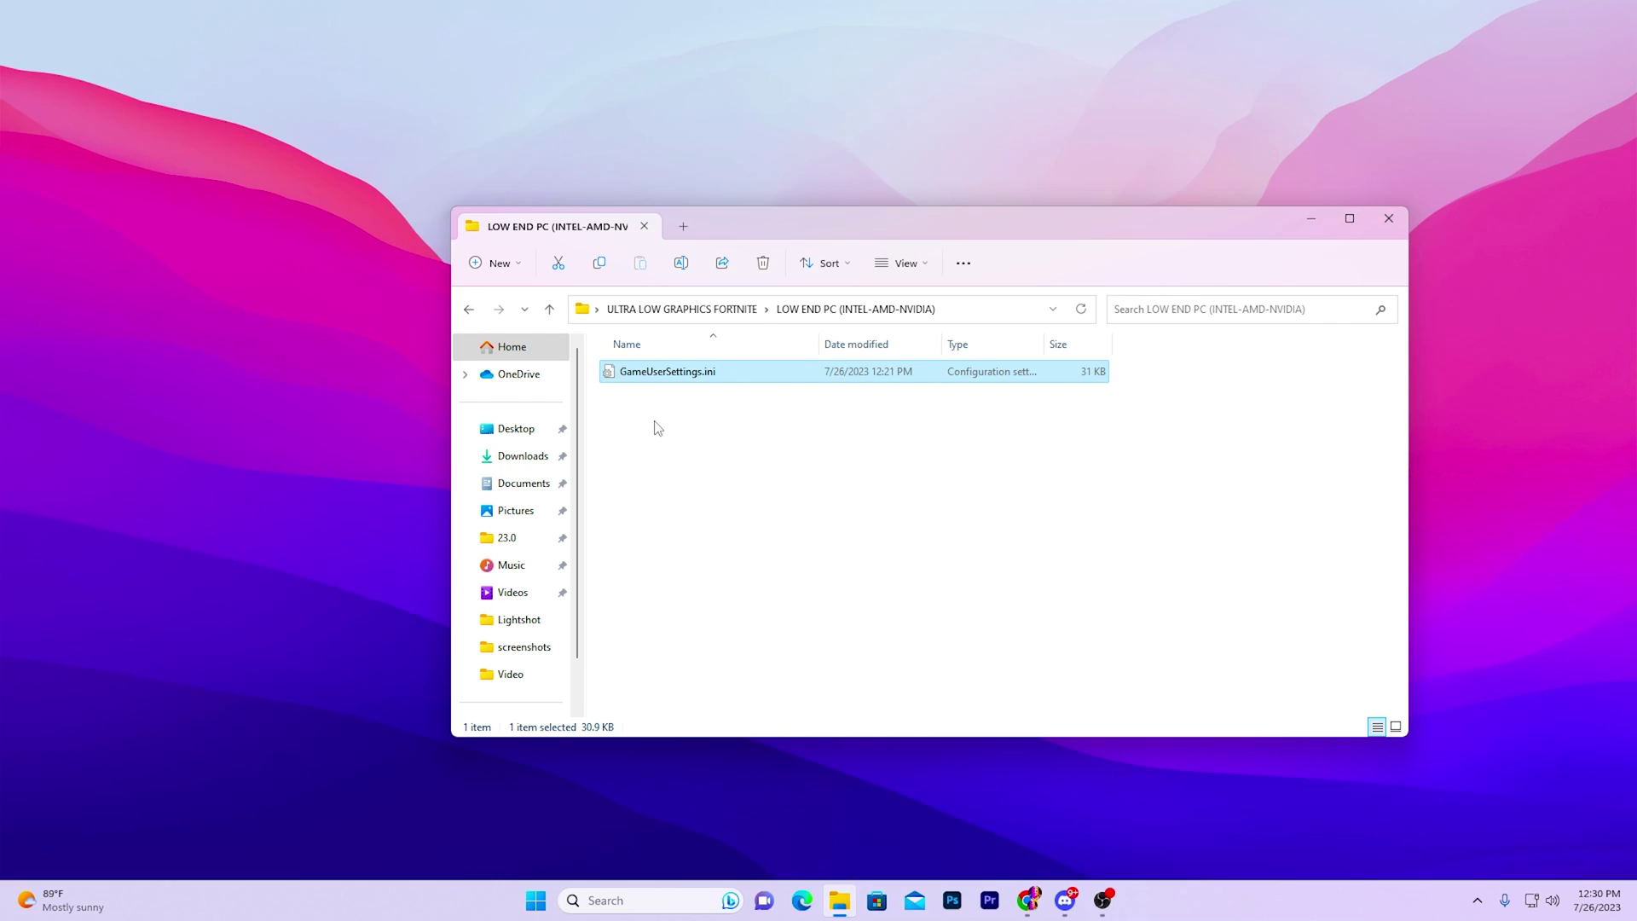
Step: Open %LOCALAPPDATA% through the Run dialog and go to FortniteGame, Saved, Config, WindowsClient
{"action": "key", "text": "super+r"}
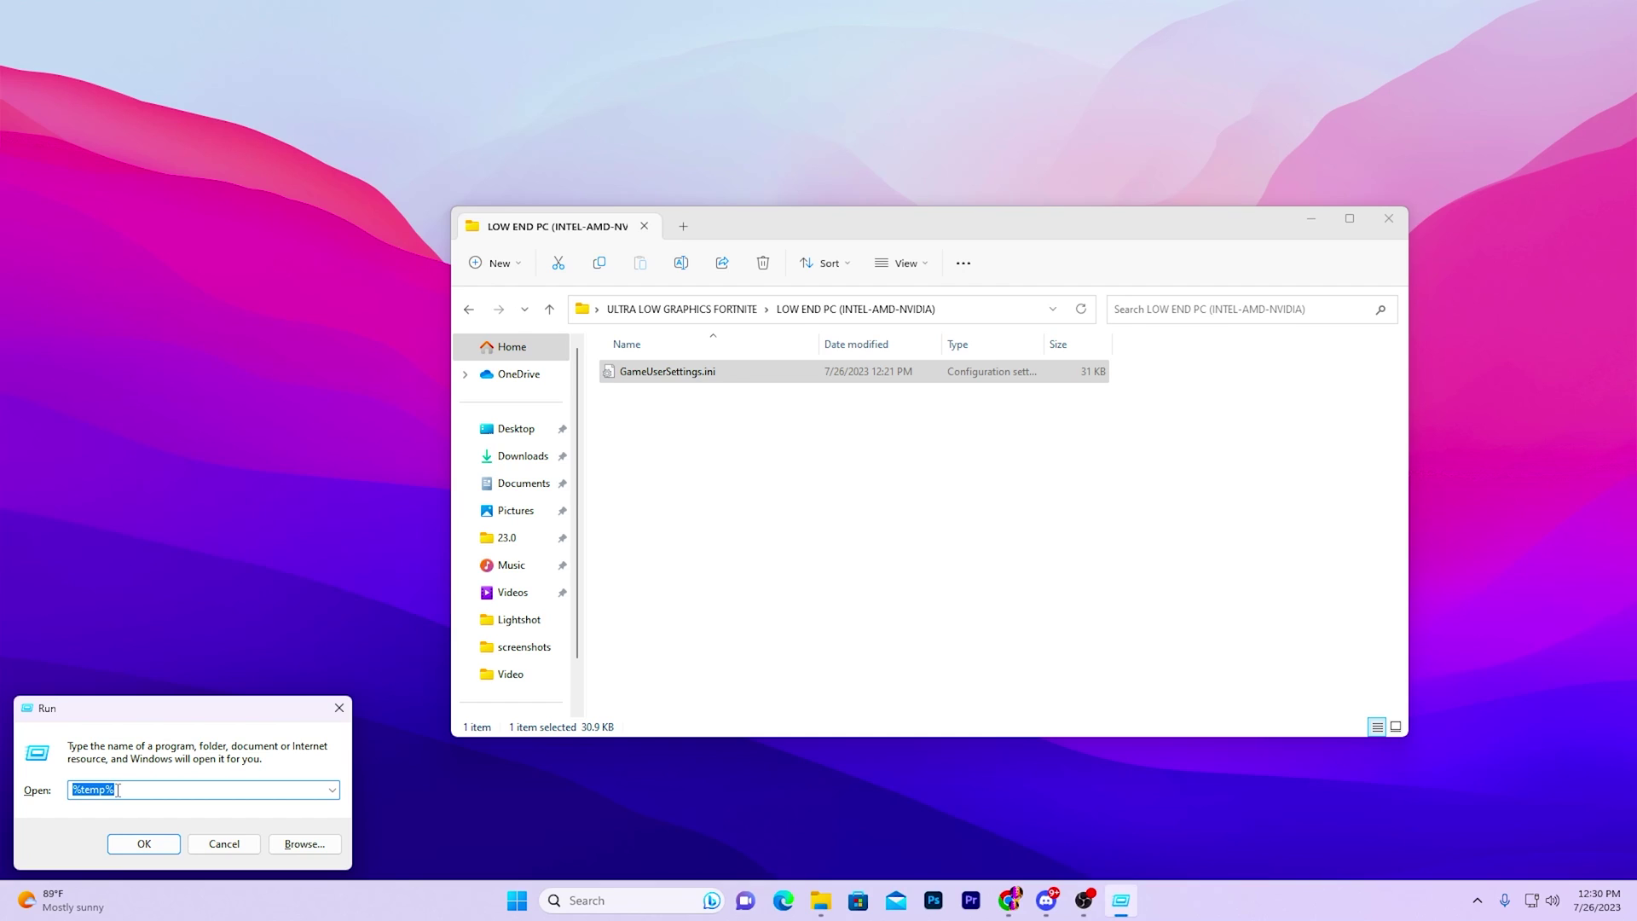
{"action": "left_click", "coordinate": [145, 786]}
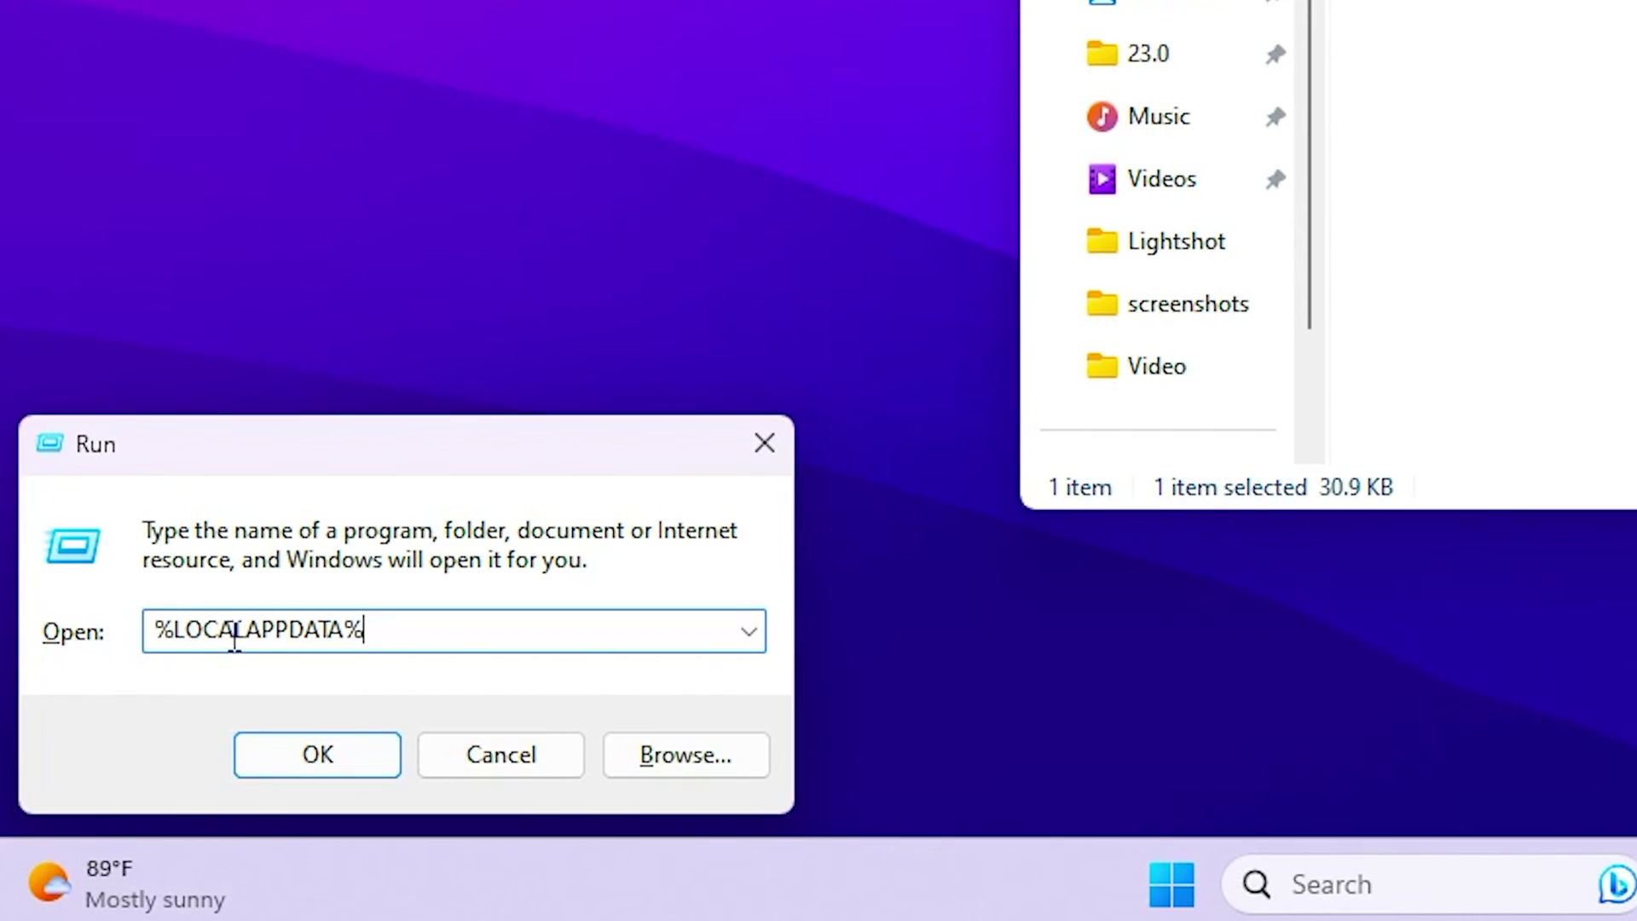
{"action": "left_click", "coordinate": [338, 766]}
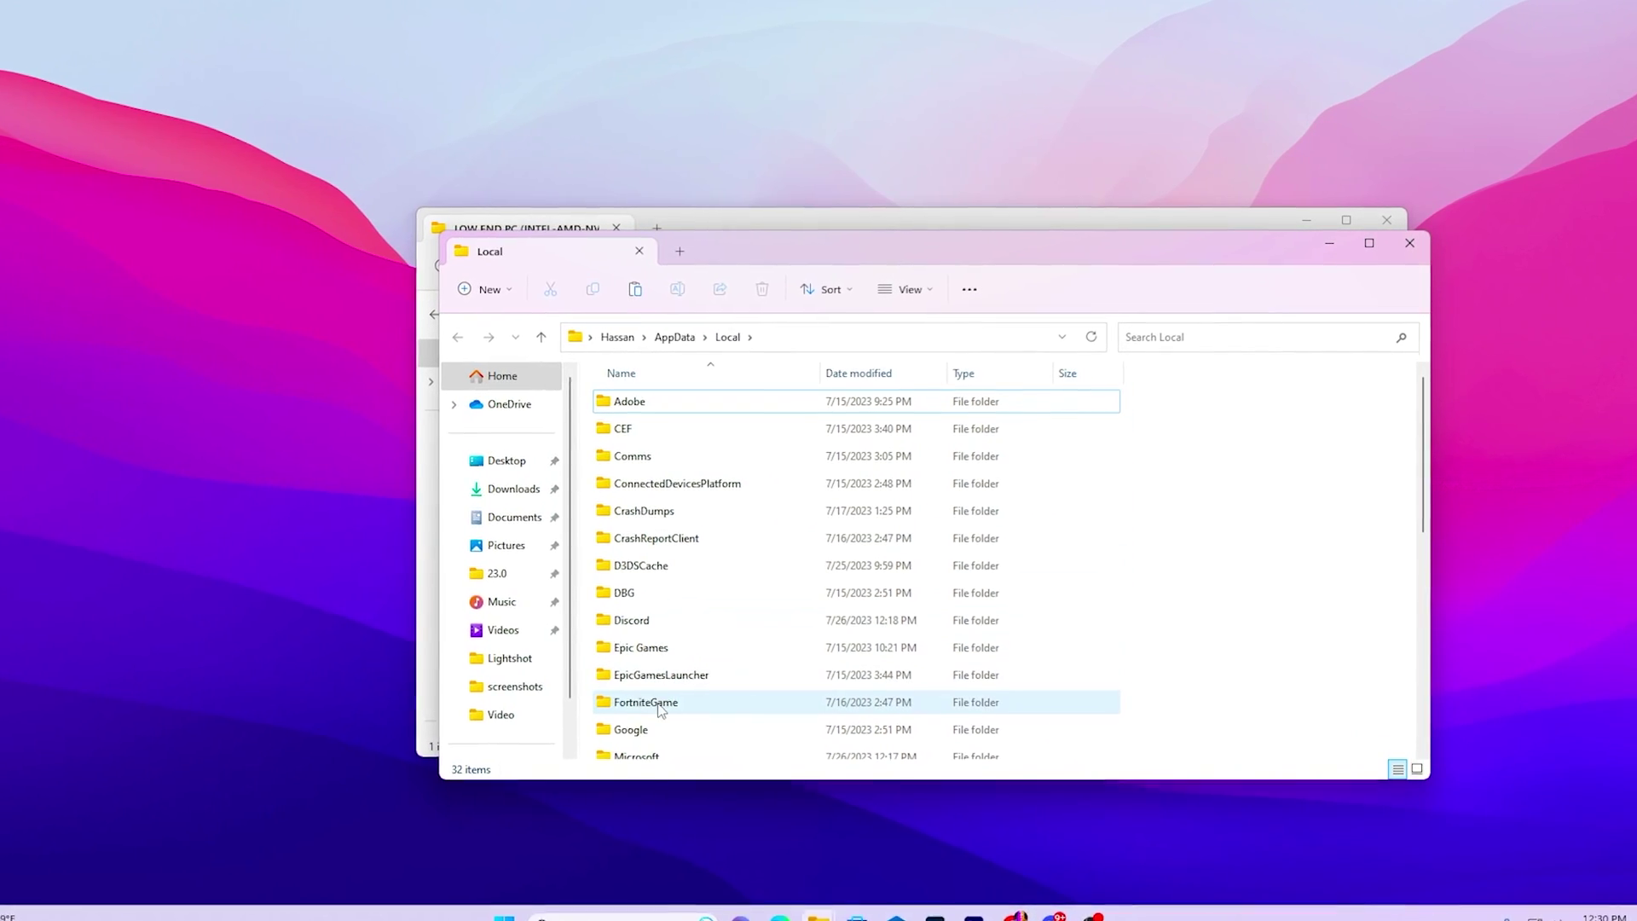
{"action": "double_click", "coordinate": [1527, 388]}
{"action": "double_click", "coordinate": [615, 406]}
{"action": "double_click", "coordinate": [626, 427]}
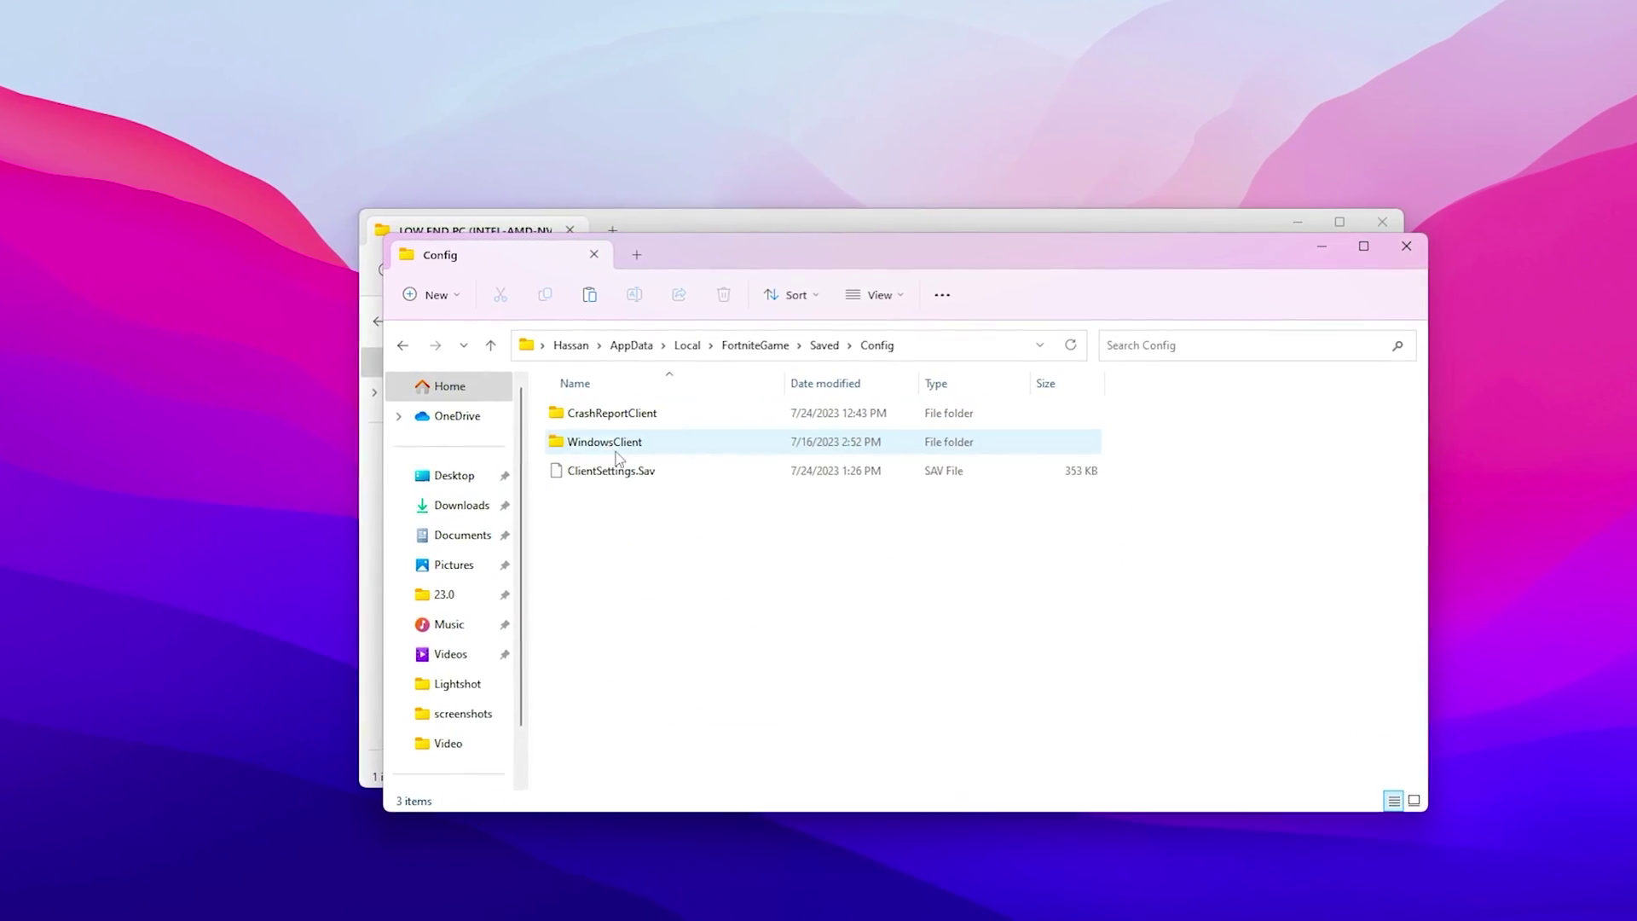
{"action": "left_click", "coordinate": [661, 435]}
{"action": "double_click", "coordinate": [618, 452]}
Step: Paste the copied GameUserSettings.ini into WindowsClient, replacing the existing file, and close both folder windows
{"action": "right_click", "coordinate": [672, 532]}
{"action": "left_click", "coordinate": [748, 841]}
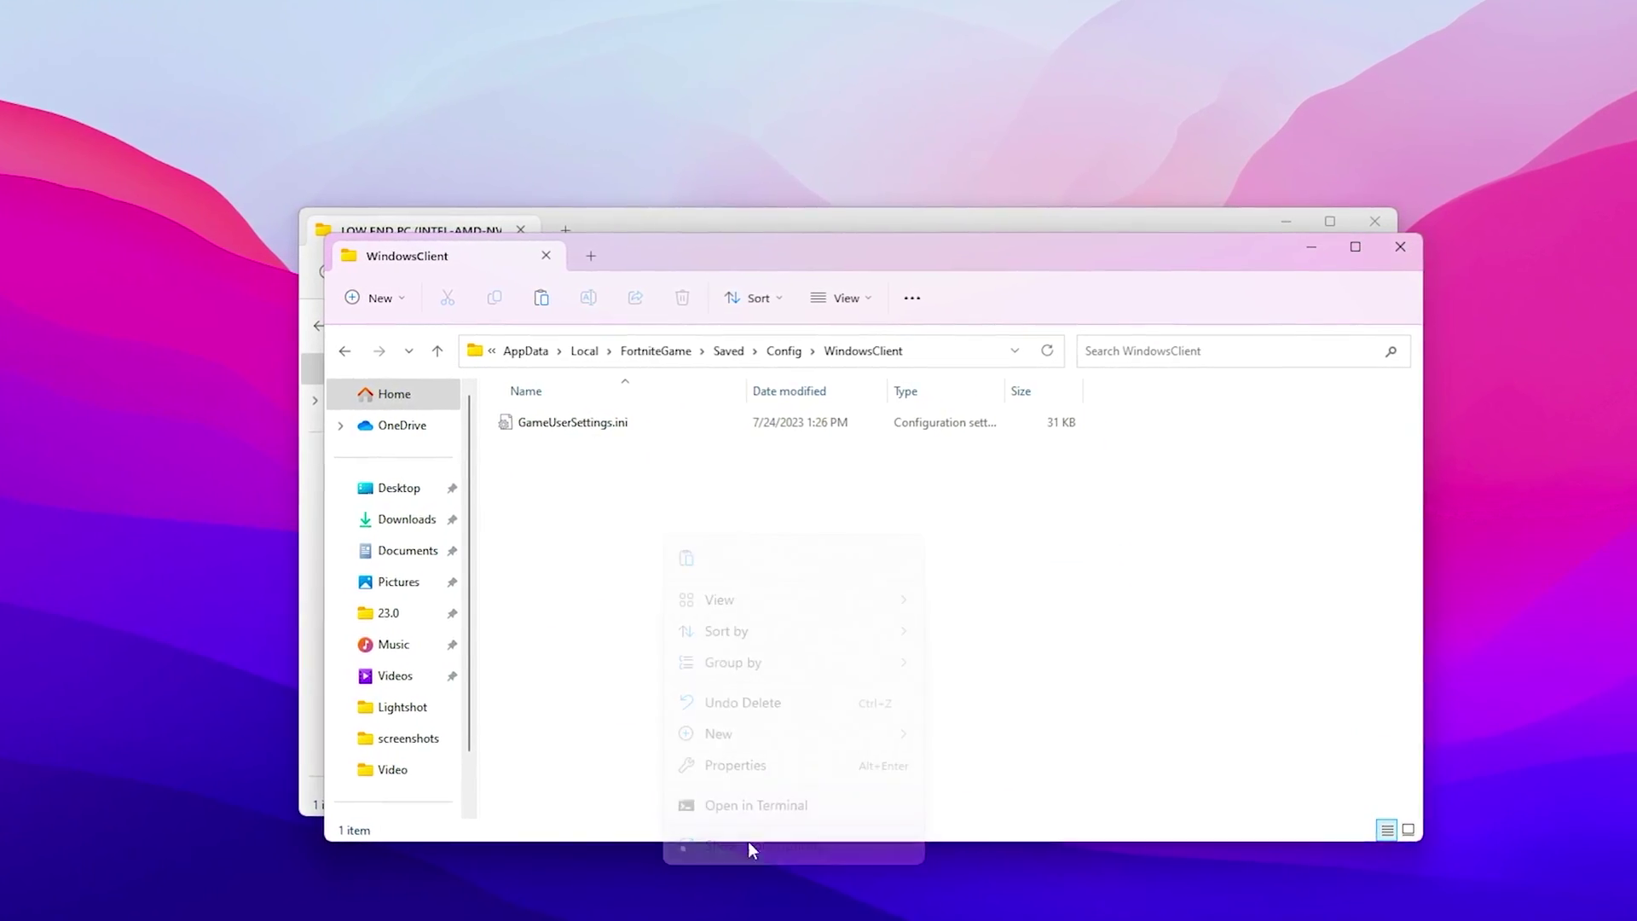
{"action": "left_click", "coordinate": [780, 684]}
{"action": "left_click", "coordinate": [231, 246]}
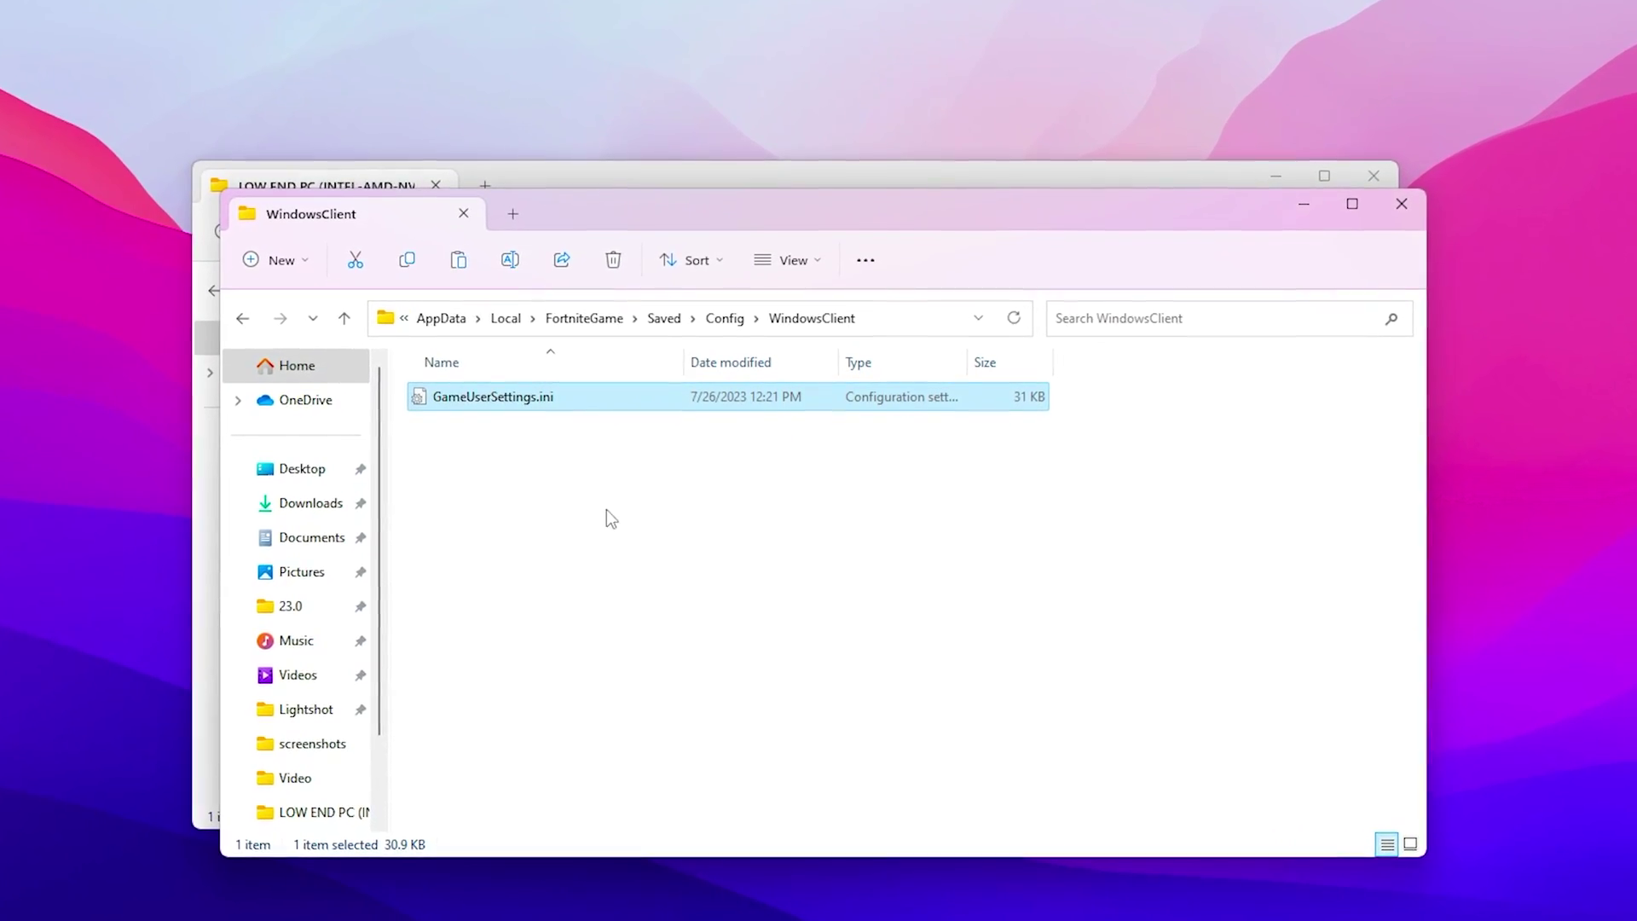
{"action": "left_click", "coordinate": [1408, 195]}
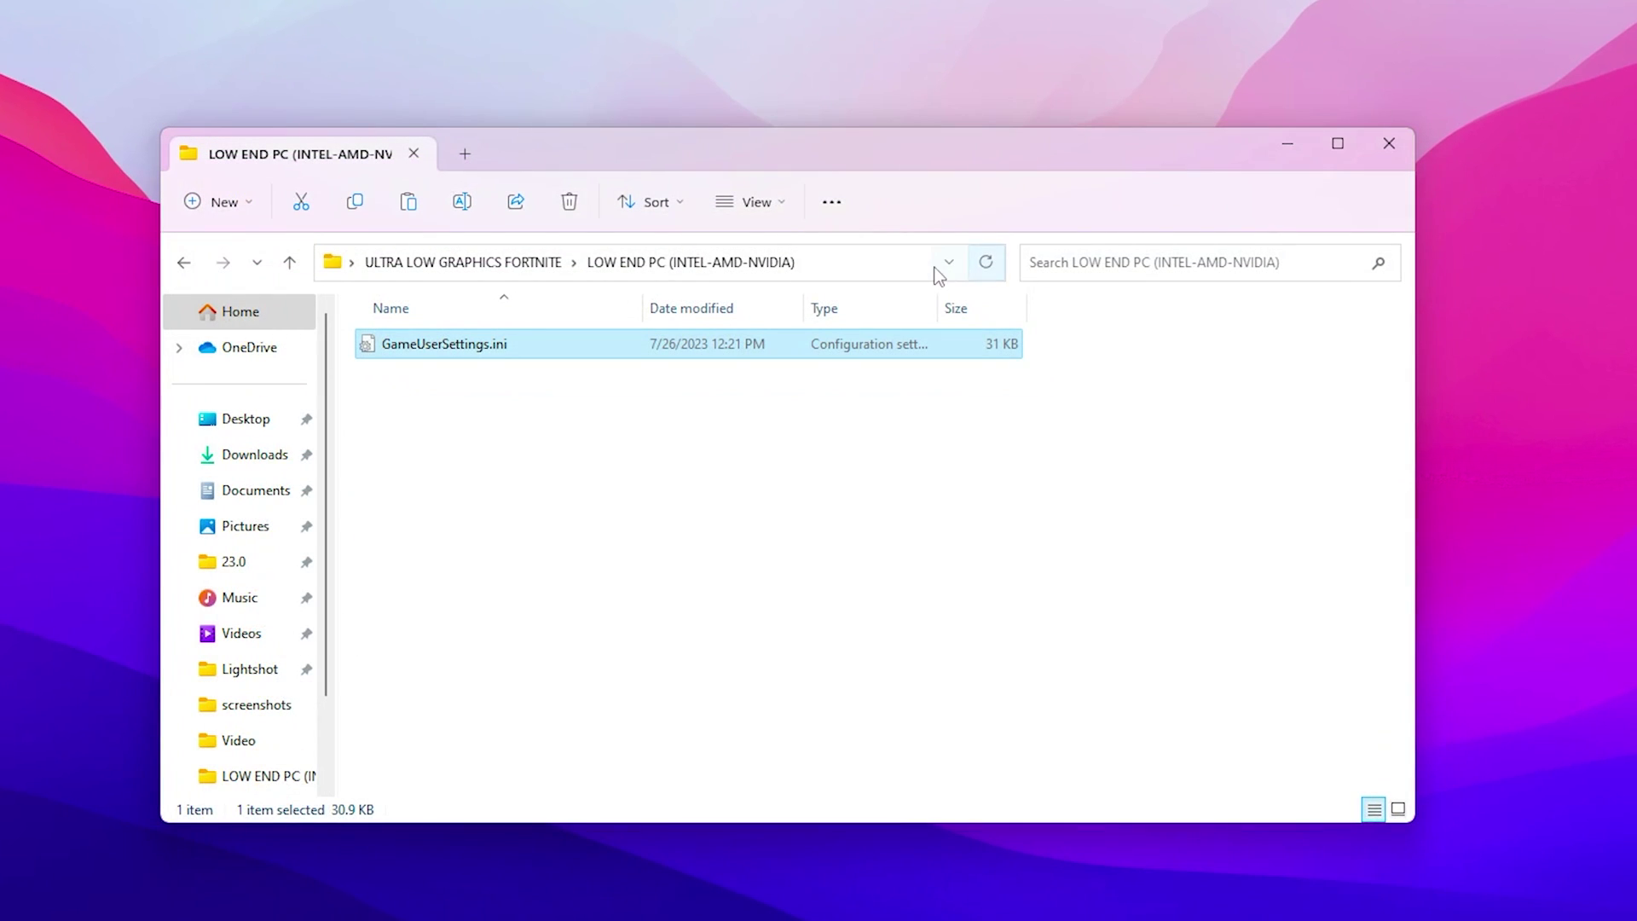
{"action": "left_click", "coordinate": [1389, 147]}
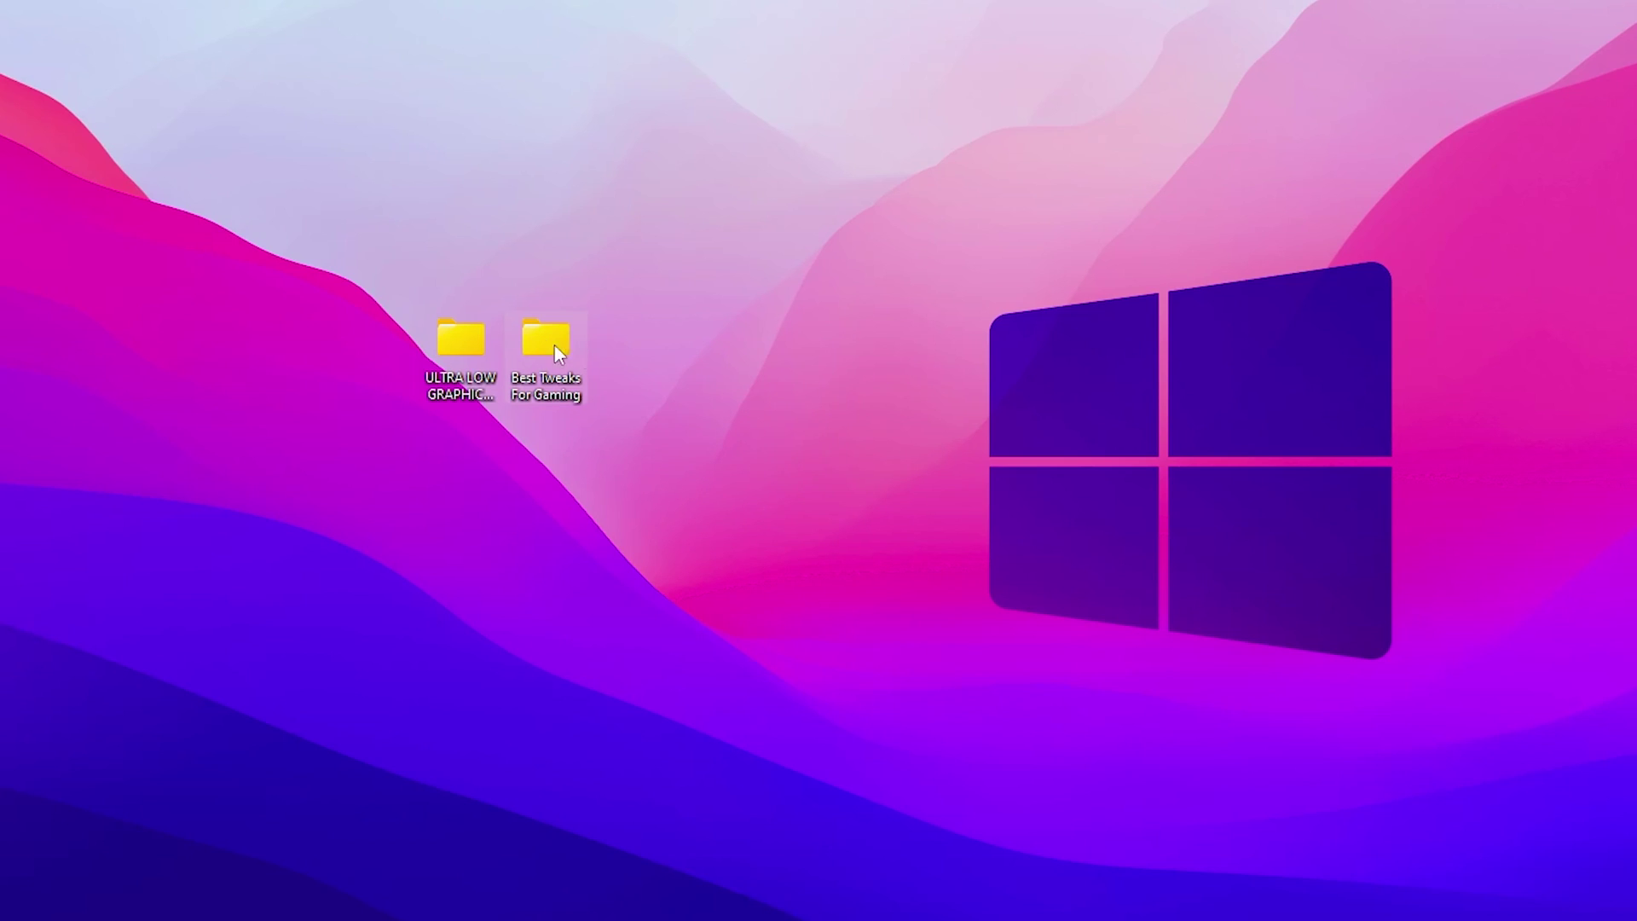
Step: Run Disable Animations (default).bat as administrator from the Animations folder in Best Tweaks For Gaming, allowing it to make changes
{"action": "double_click", "coordinate": [534, 336]}
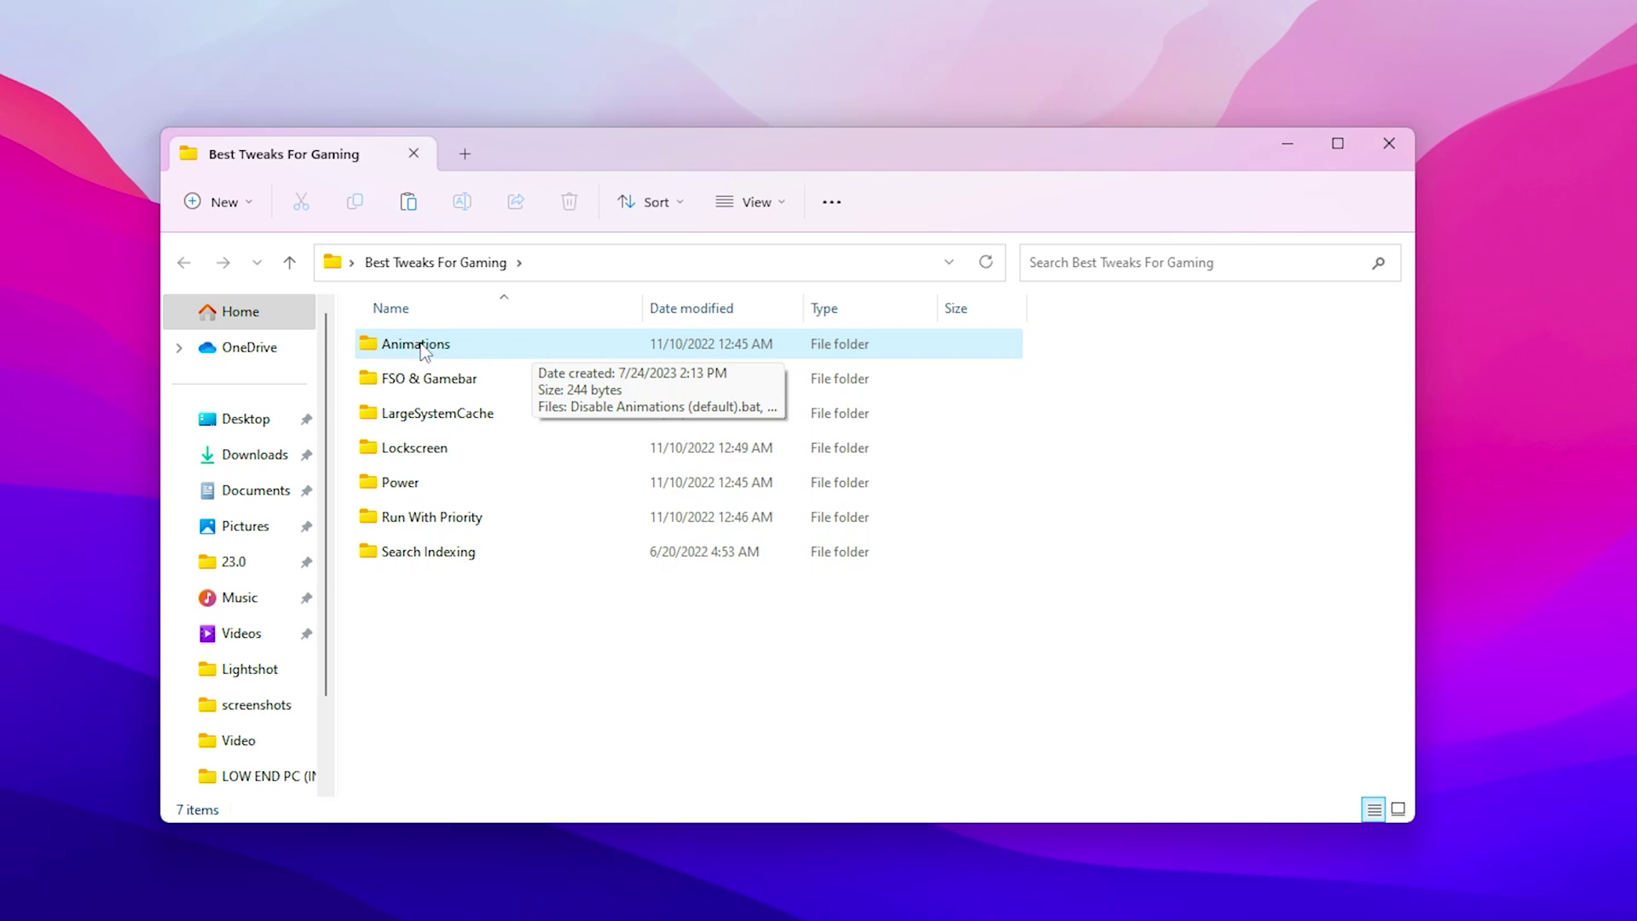
{"action": "double_click", "coordinate": [501, 346]}
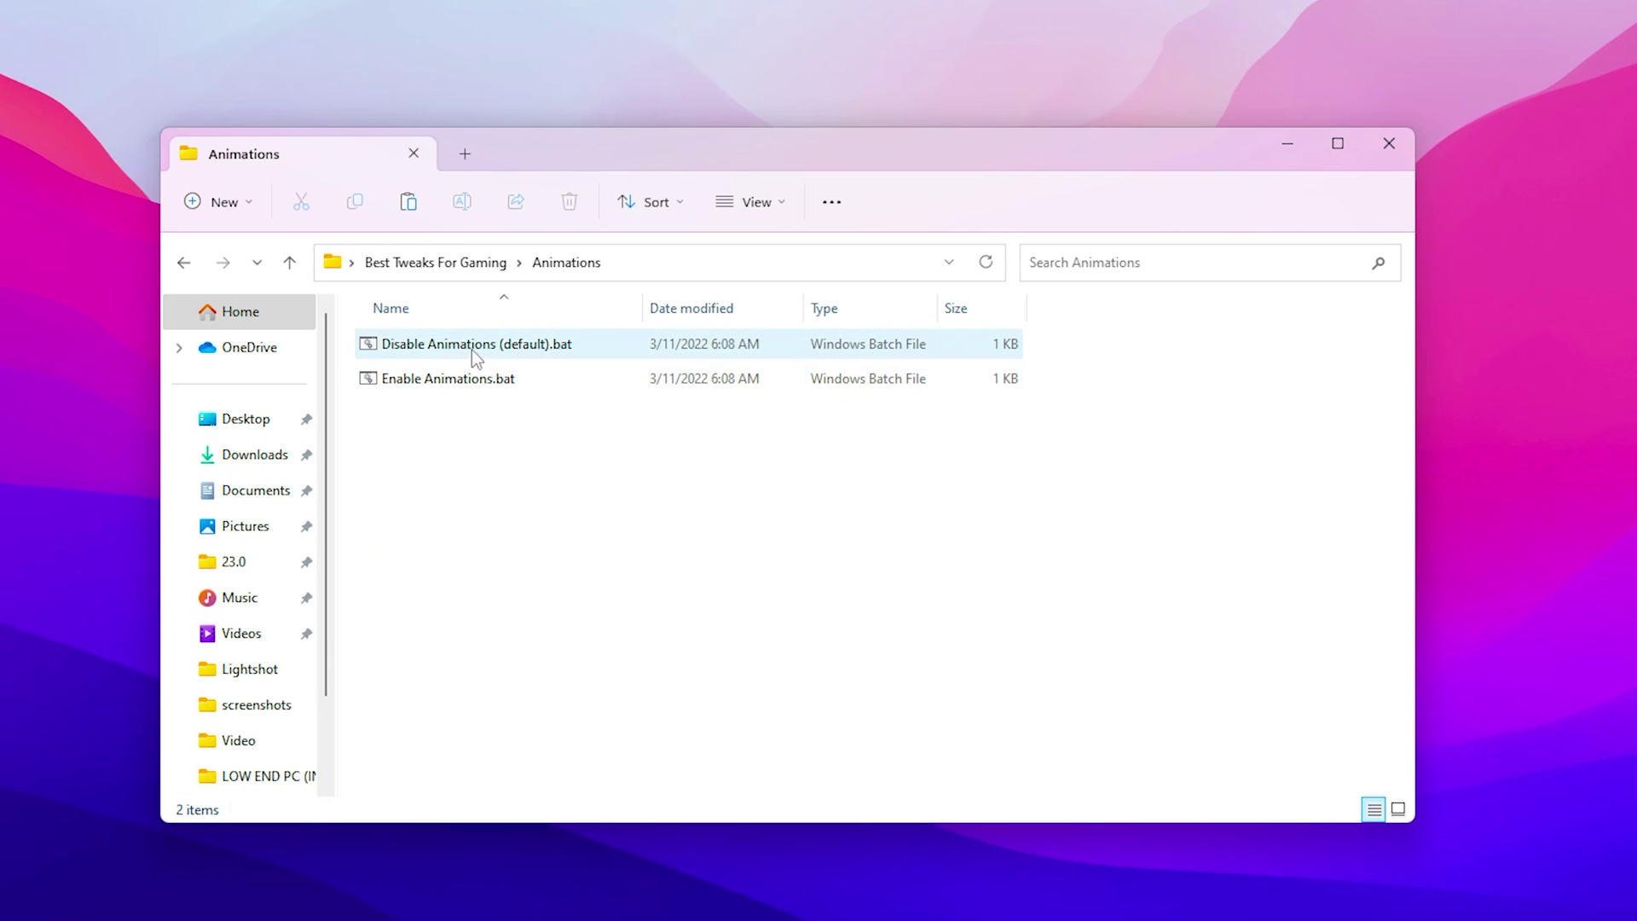
{"action": "left_click", "coordinate": [469, 346]}
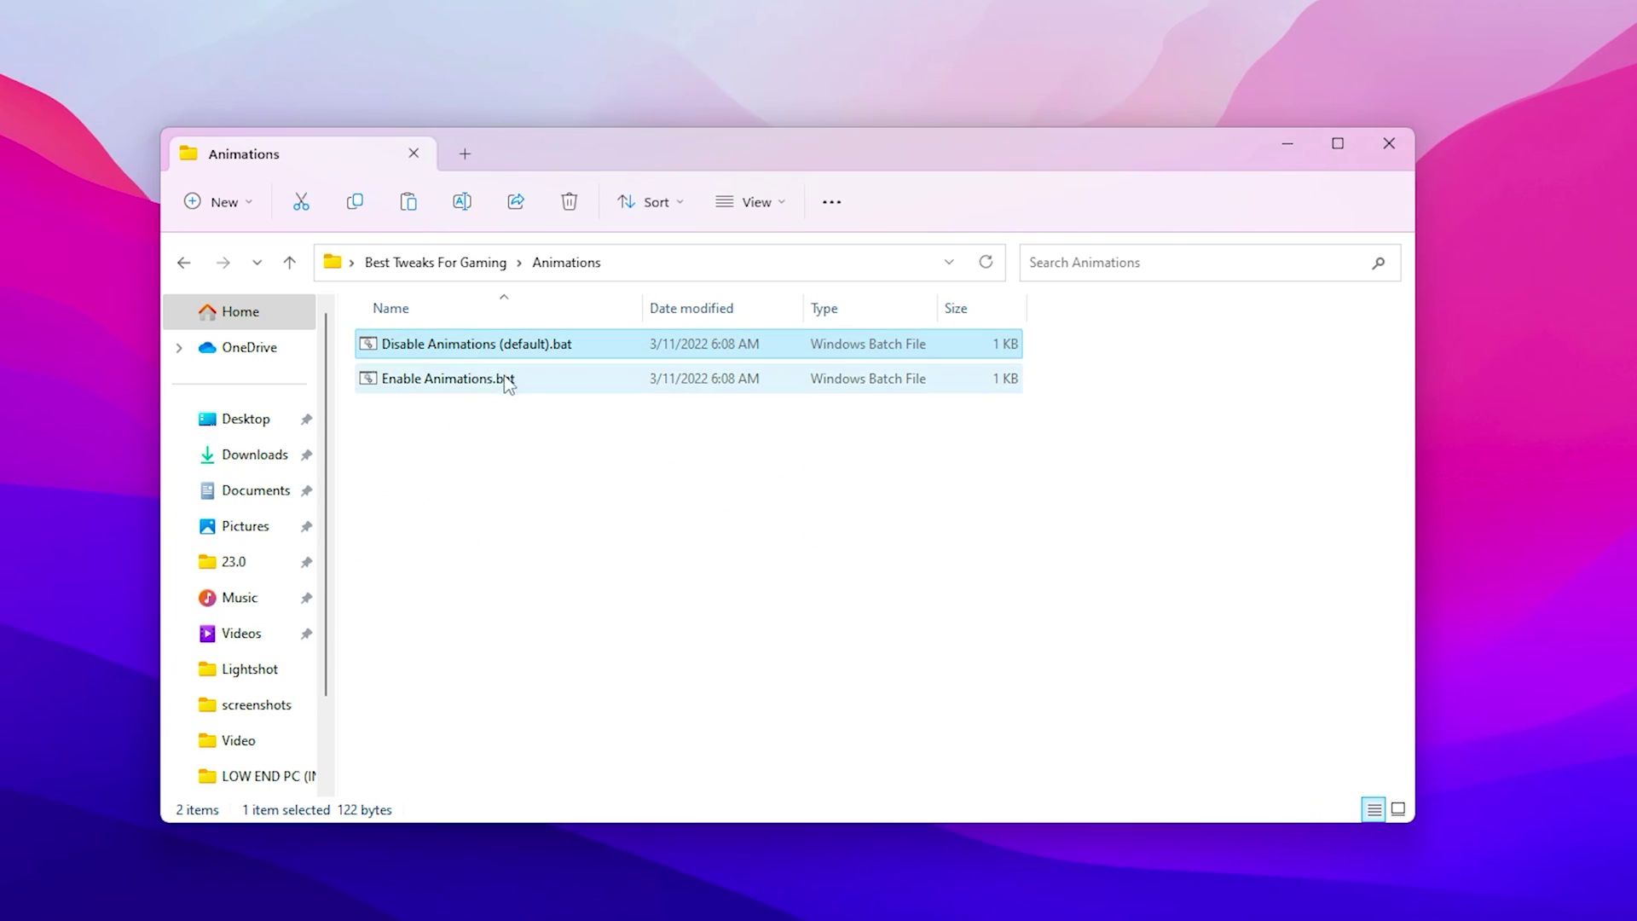
{"action": "right_click", "coordinate": [425, 350]}
{"action": "left_click", "coordinate": [530, 447]}
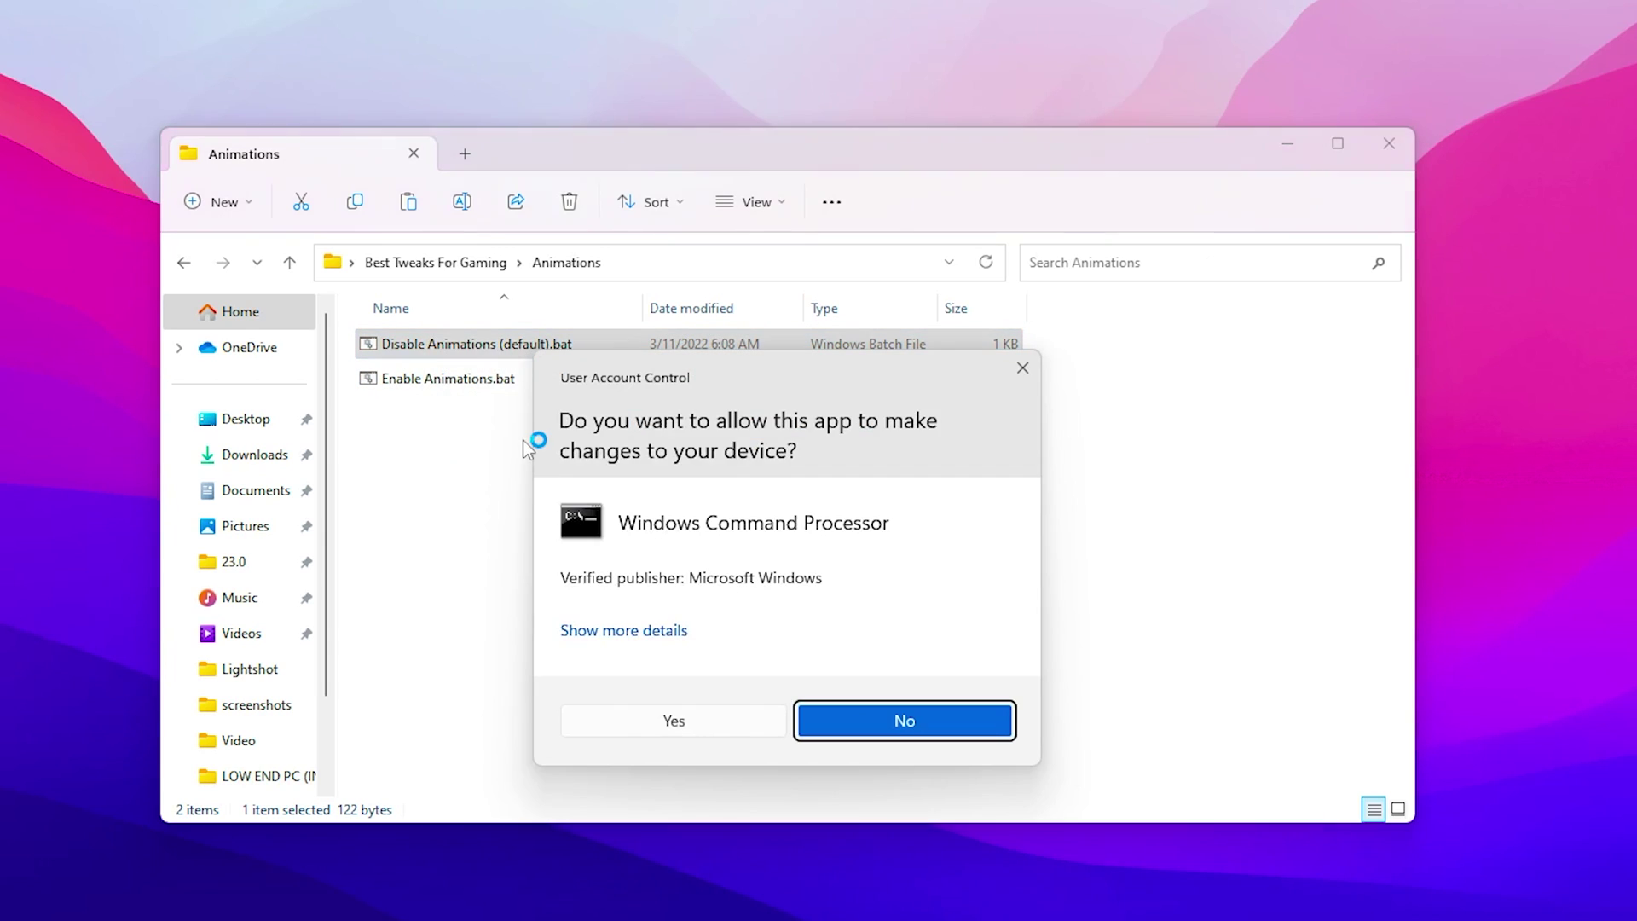
{"action": "left_click", "coordinate": [675, 724]}
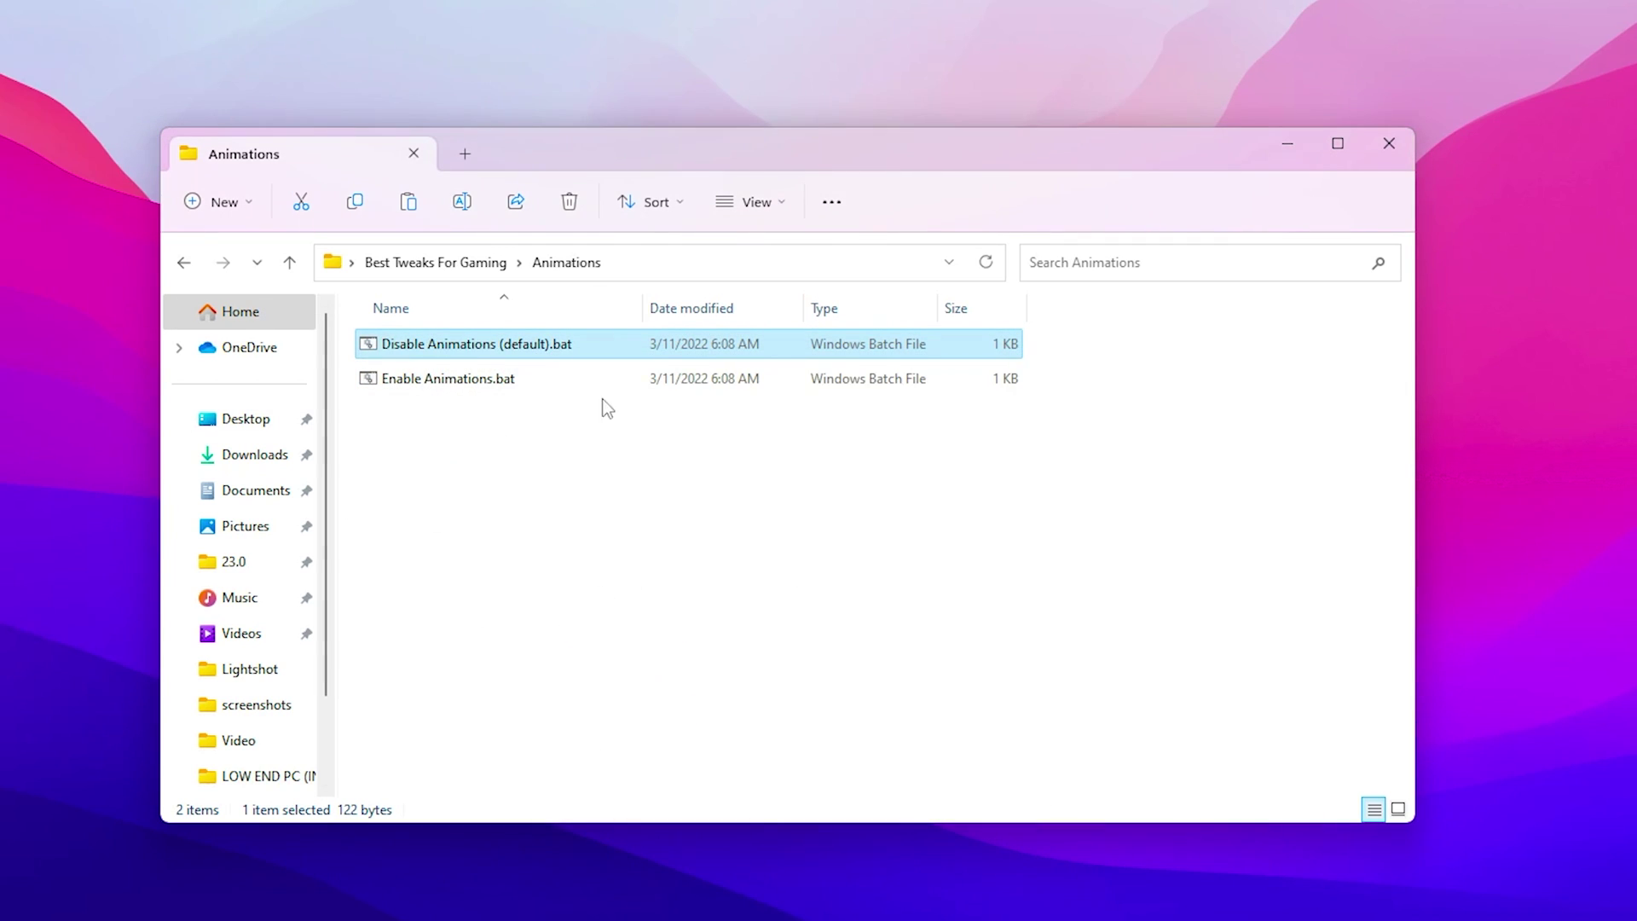
Step: Merge Disable FSO & Gamebar (default).reg from the FSO & Gamebar folder into the registry and dismiss the confirmation
{"action": "key", "text": "alt+Up"}
{"action": "double_click", "coordinate": [411, 389]}
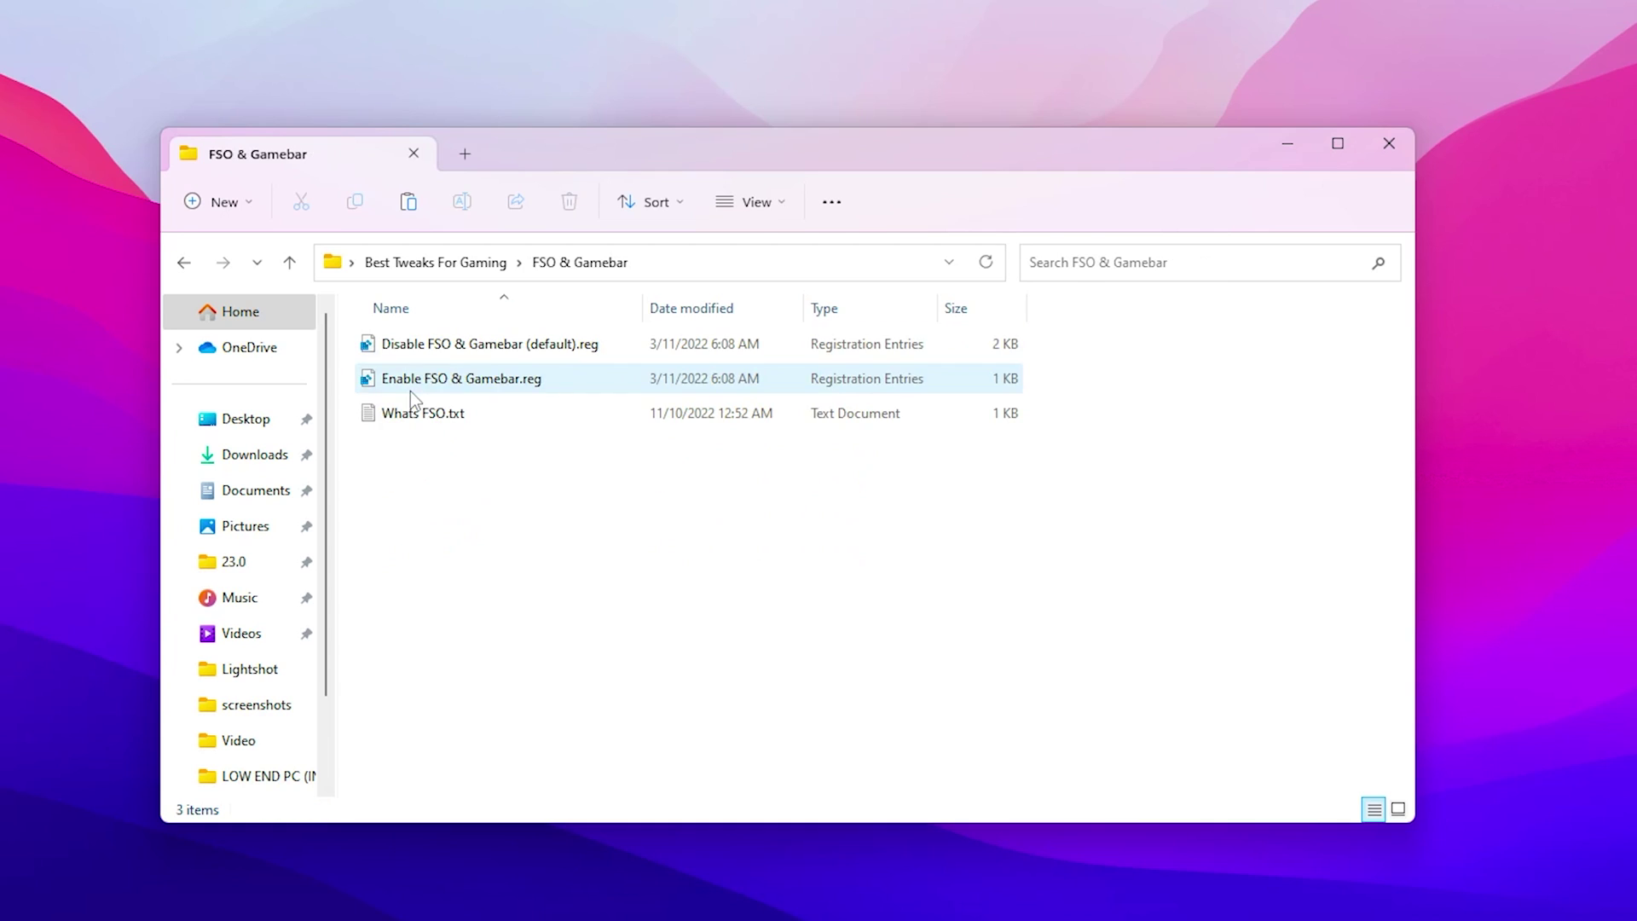
{"action": "double_click", "coordinate": [409, 345]}
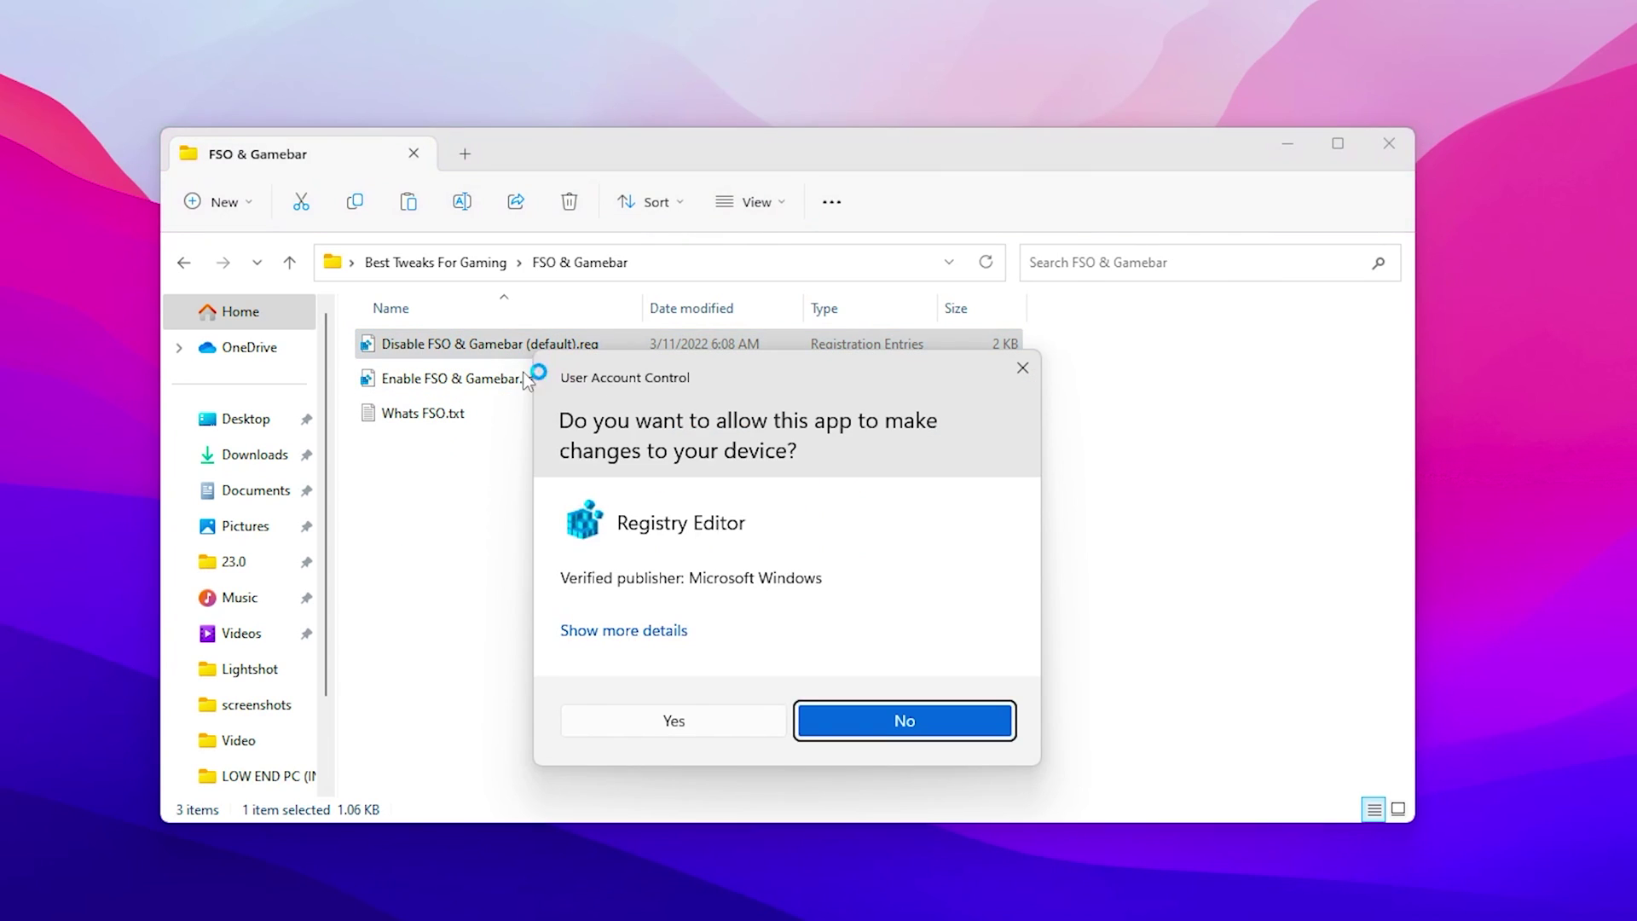
{"action": "left_click", "coordinate": [668, 719]}
{"action": "left_click", "coordinate": [813, 482]}
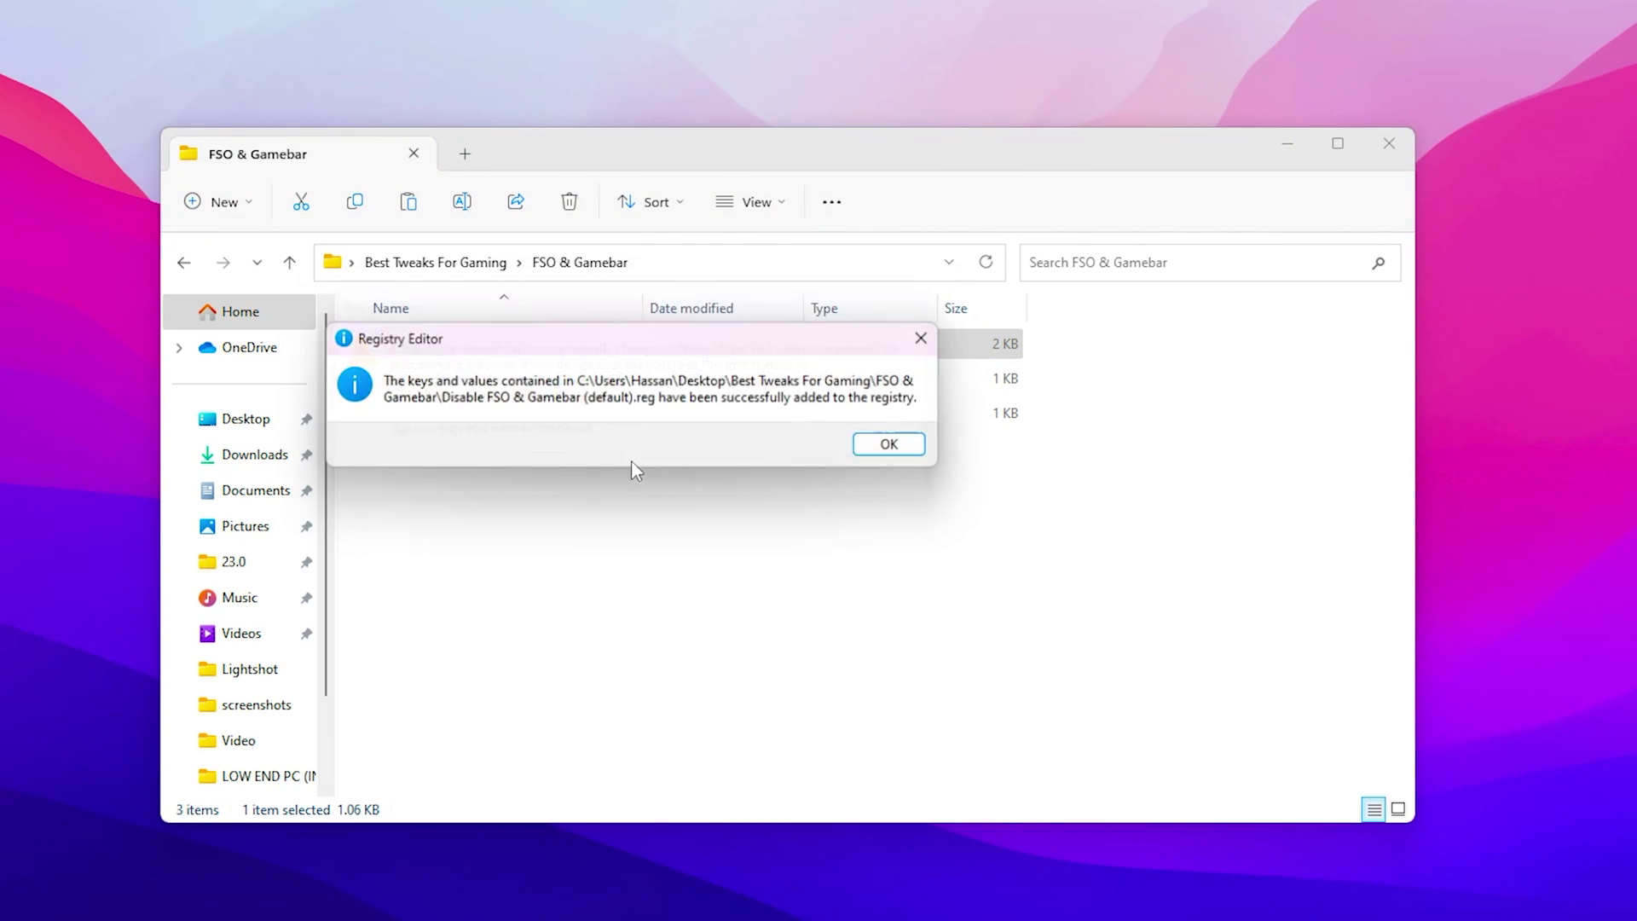
{"action": "left_click", "coordinate": [888, 443]}
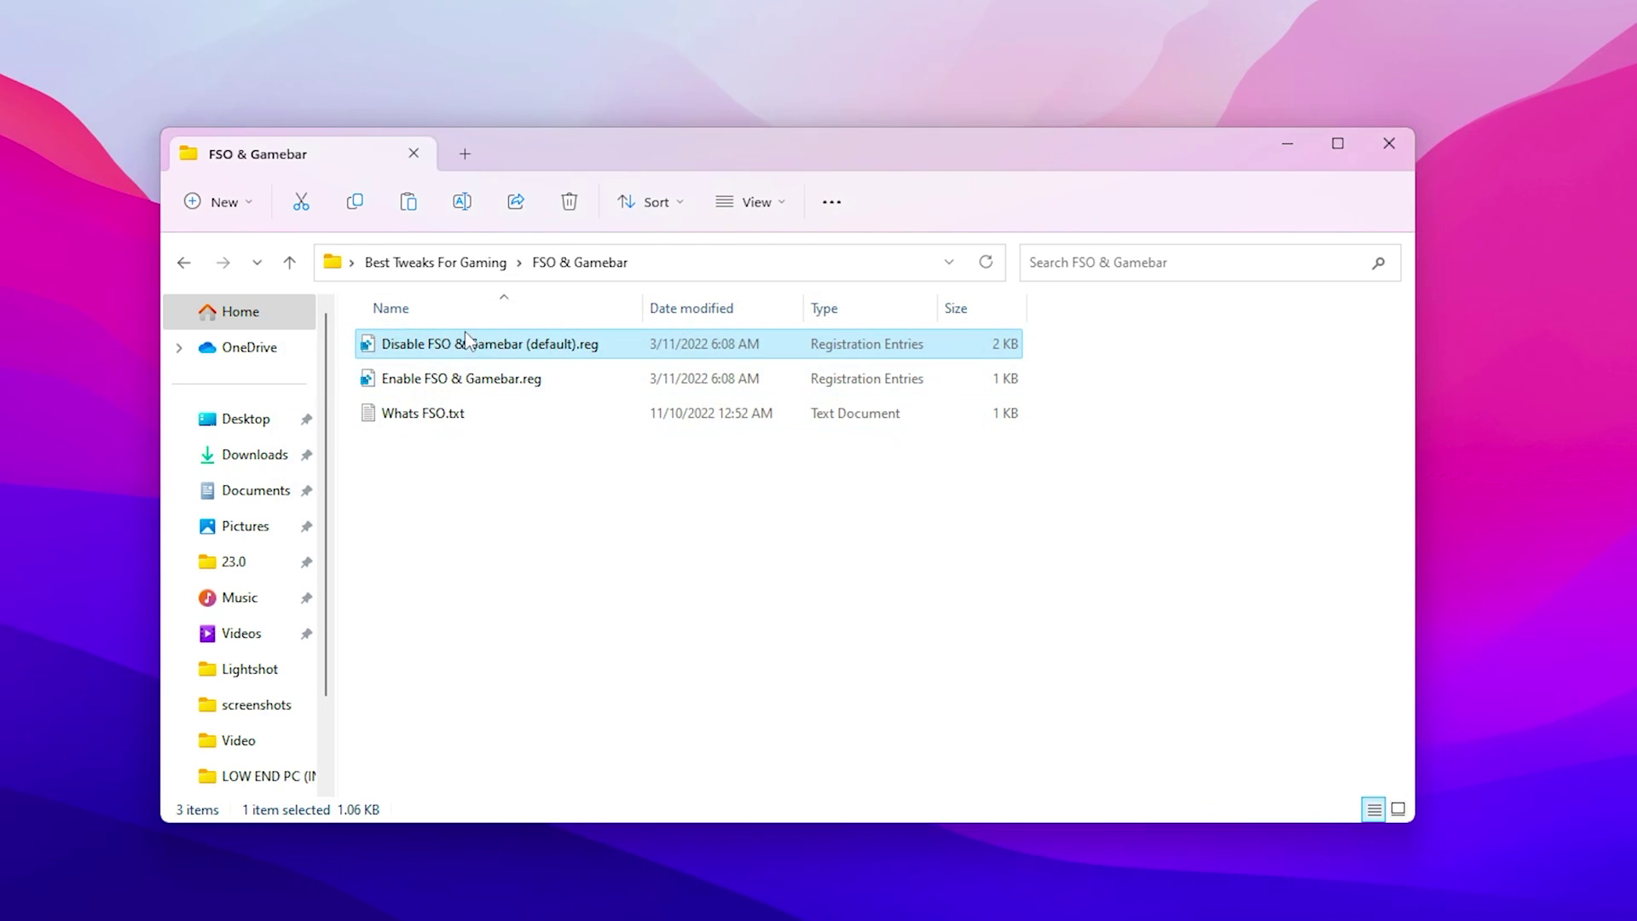
Step: Merge Disable LargeSystemCache (Default).reg from the LargeSystemCache folder into the registry and dismiss the confirmation
{"action": "key", "text": "BackSpace"}
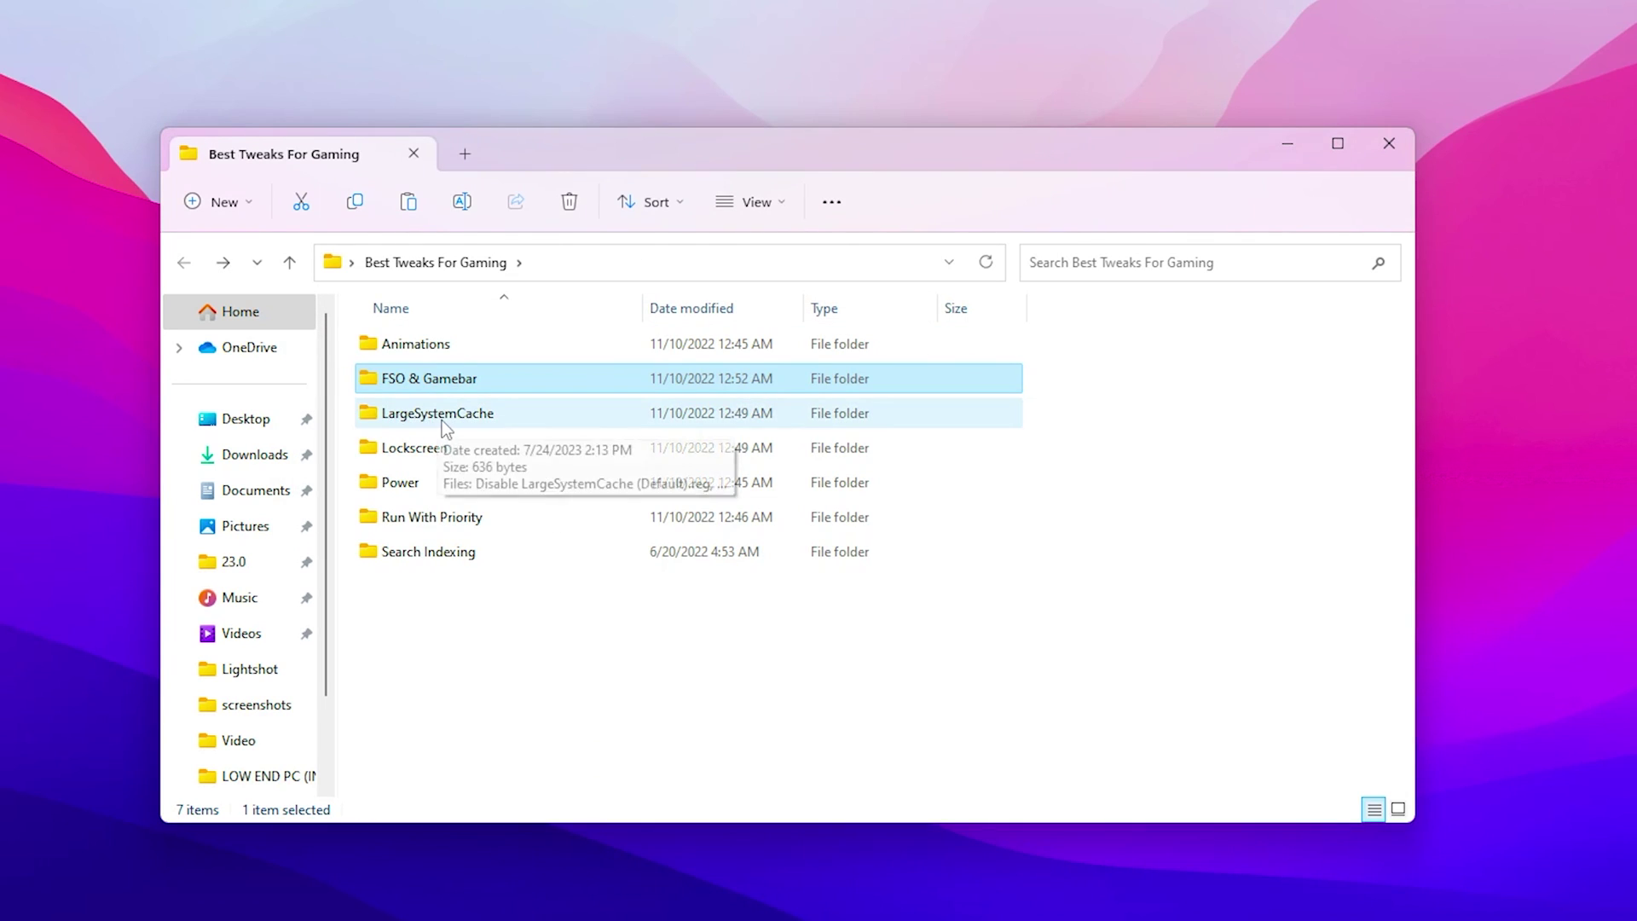
{"action": "double_click", "coordinate": [442, 418]}
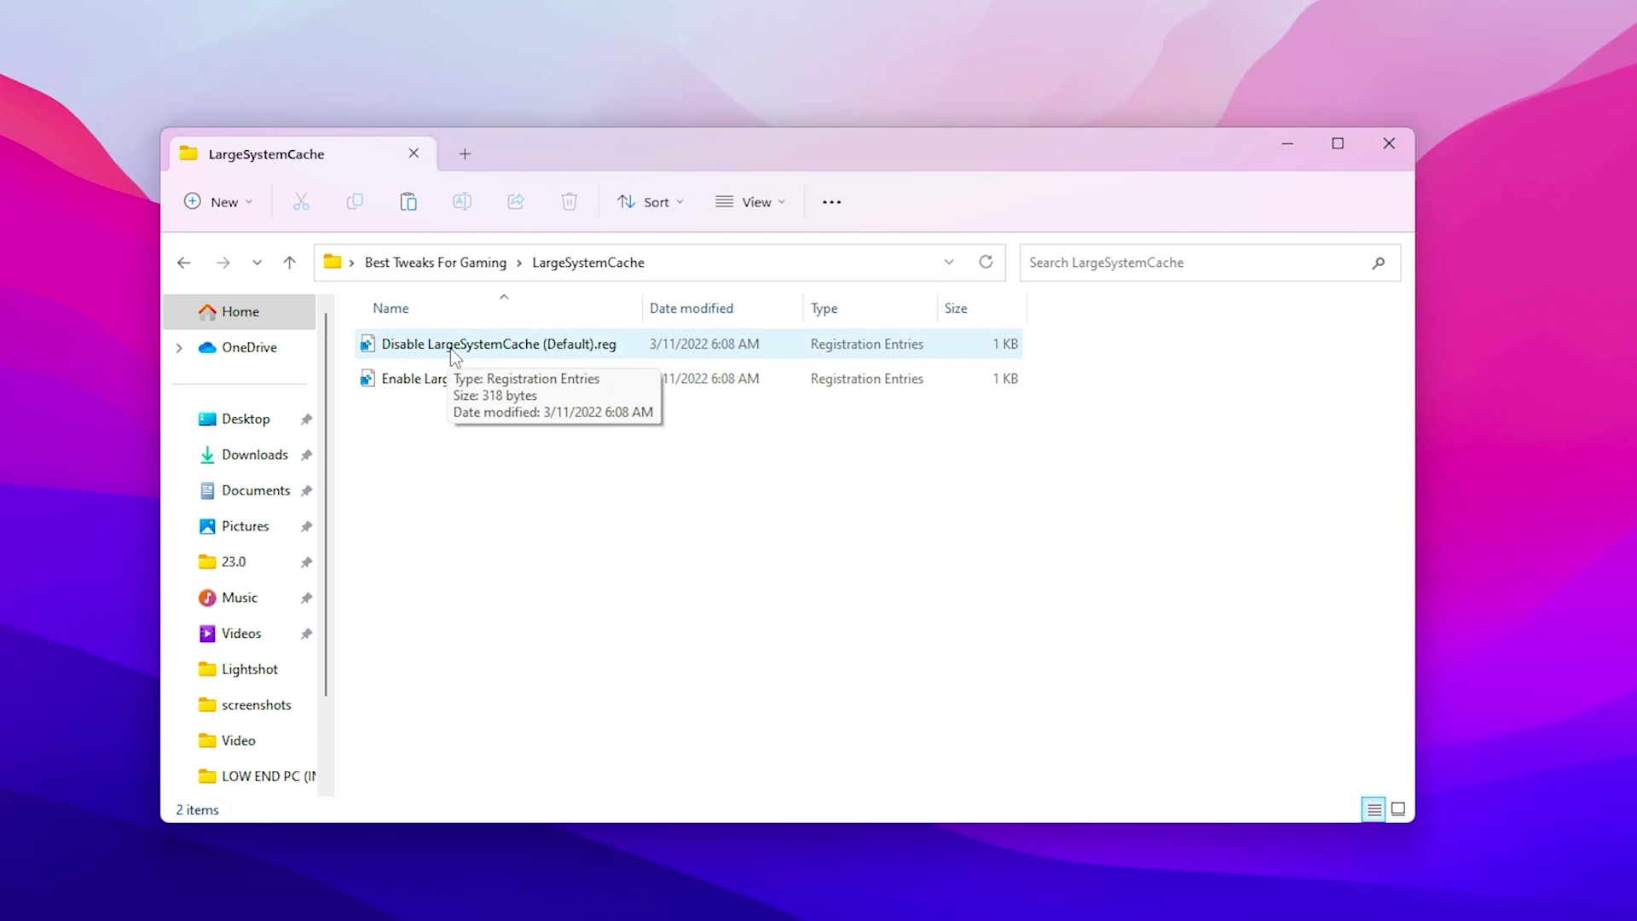
{"action": "double_click", "coordinate": [522, 350]}
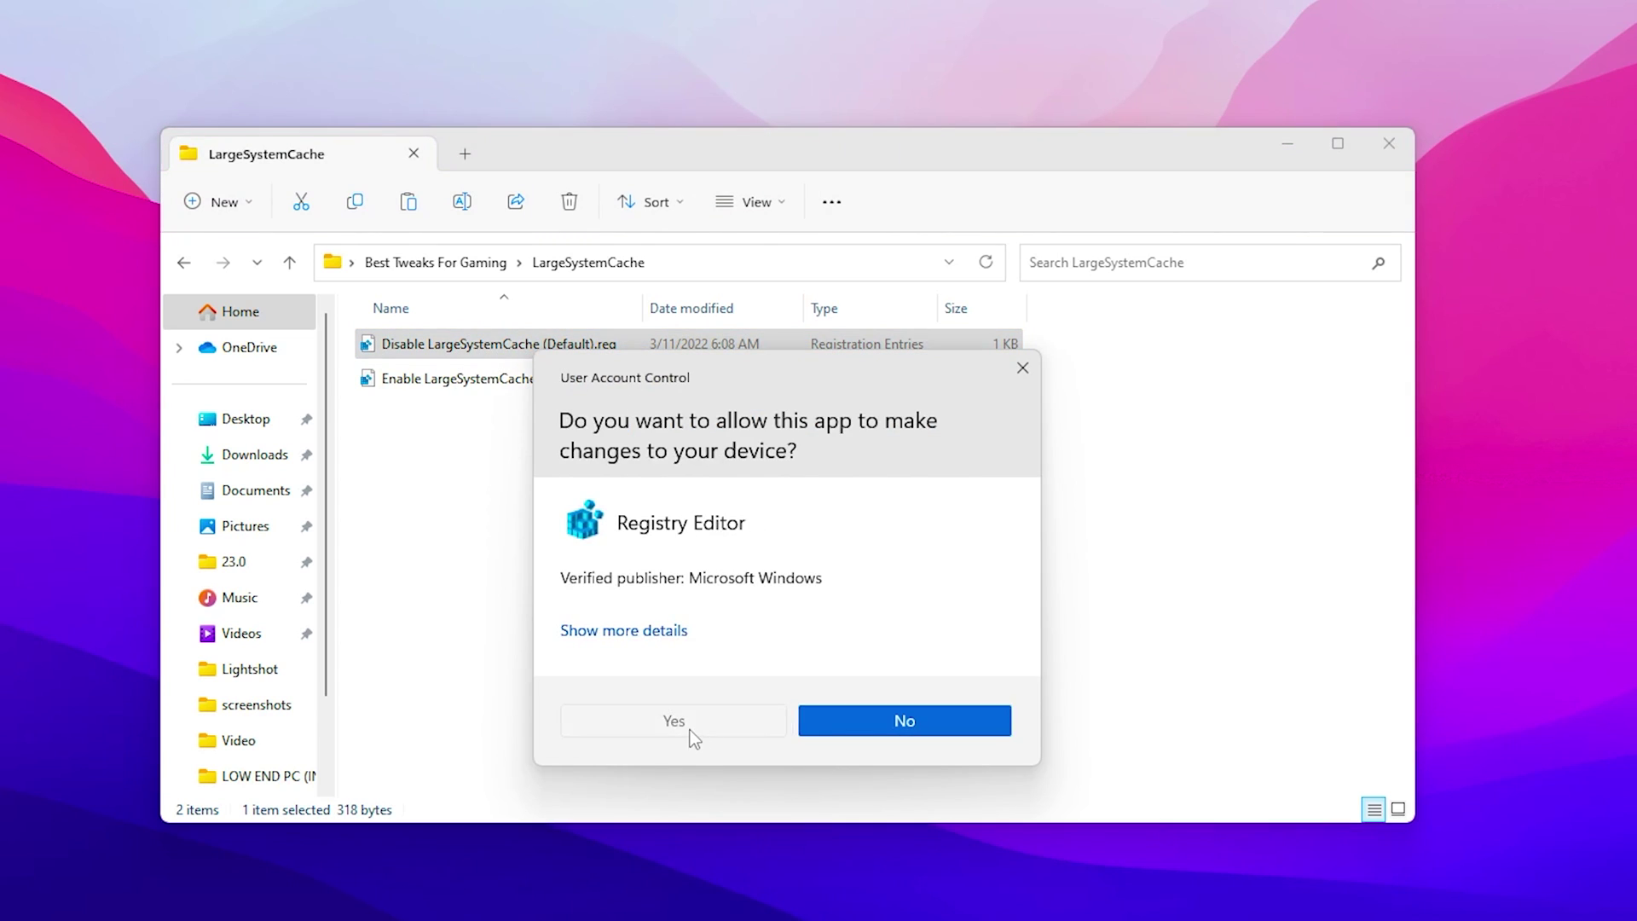
{"action": "left_click", "coordinate": [686, 731]}
{"action": "left_click", "coordinate": [823, 476]}
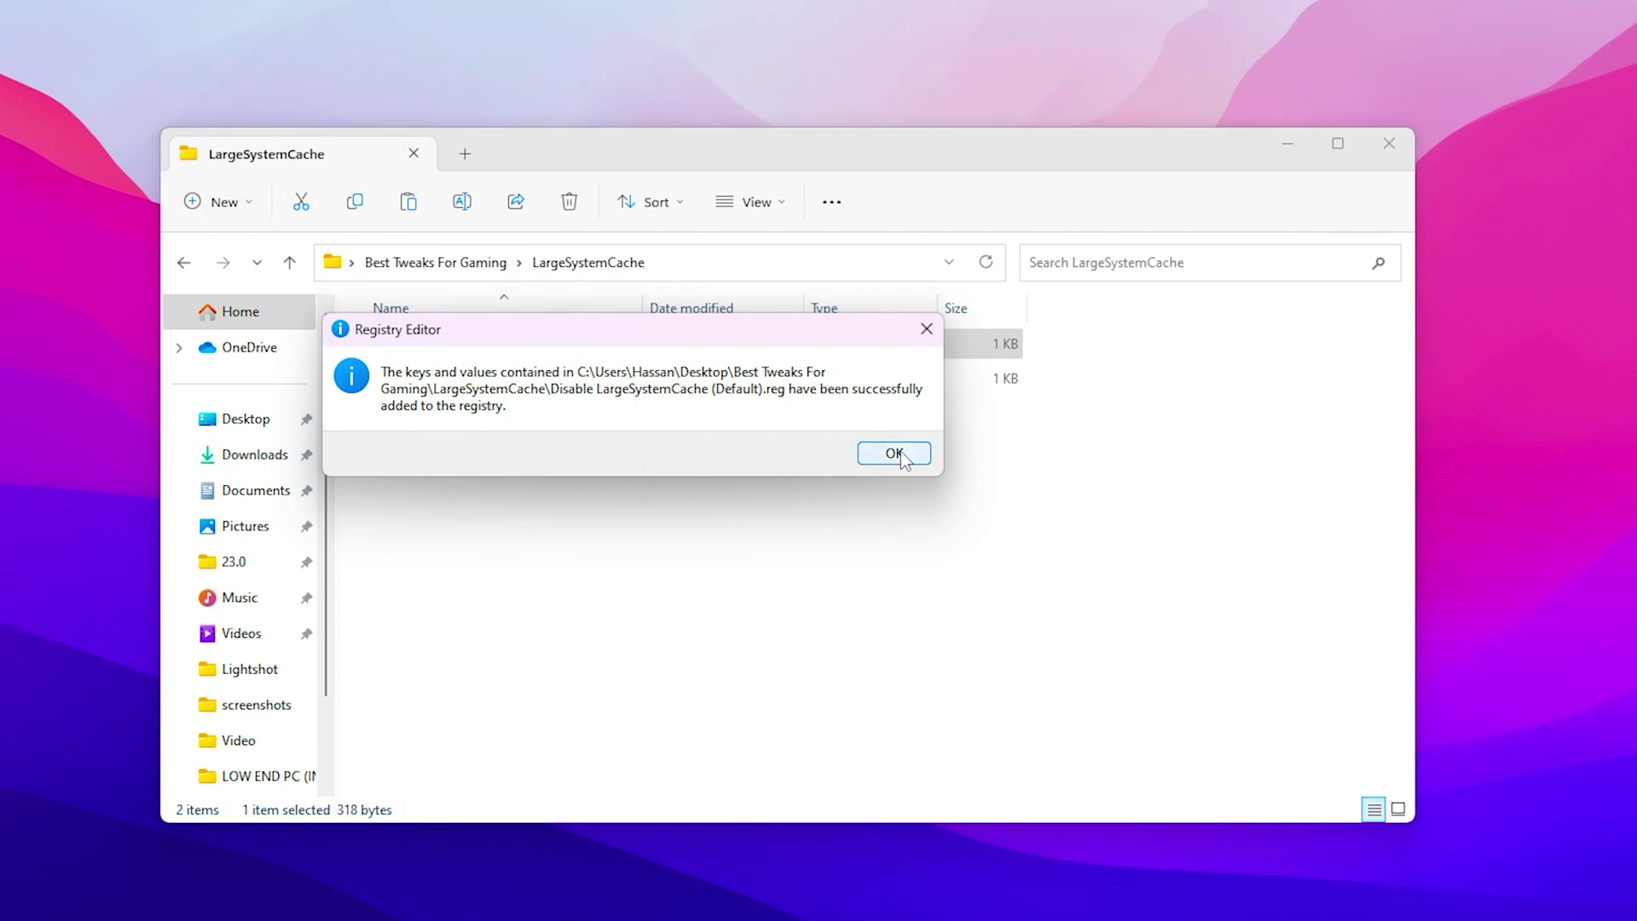
{"action": "left_click", "coordinate": [895, 454]}
Step: Look through the files in the Lockscreen, Power and Run With Priority folders of Best Tweaks For Gaming
{"action": "key", "text": "alt+Left"}
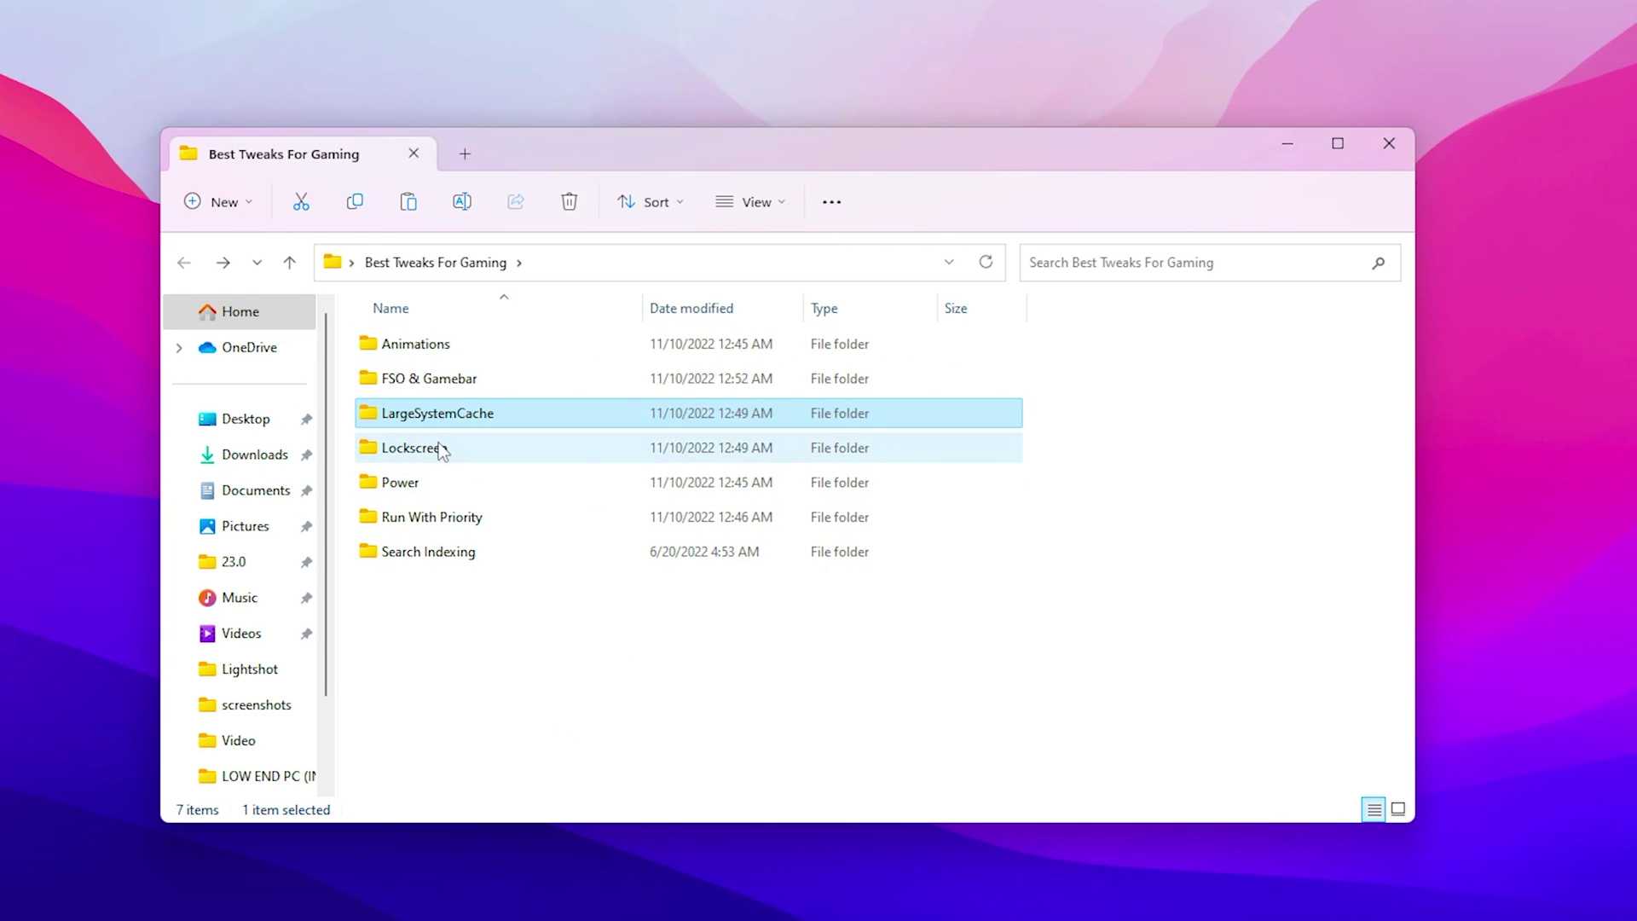
{"action": "double_click", "coordinate": [427, 449]}
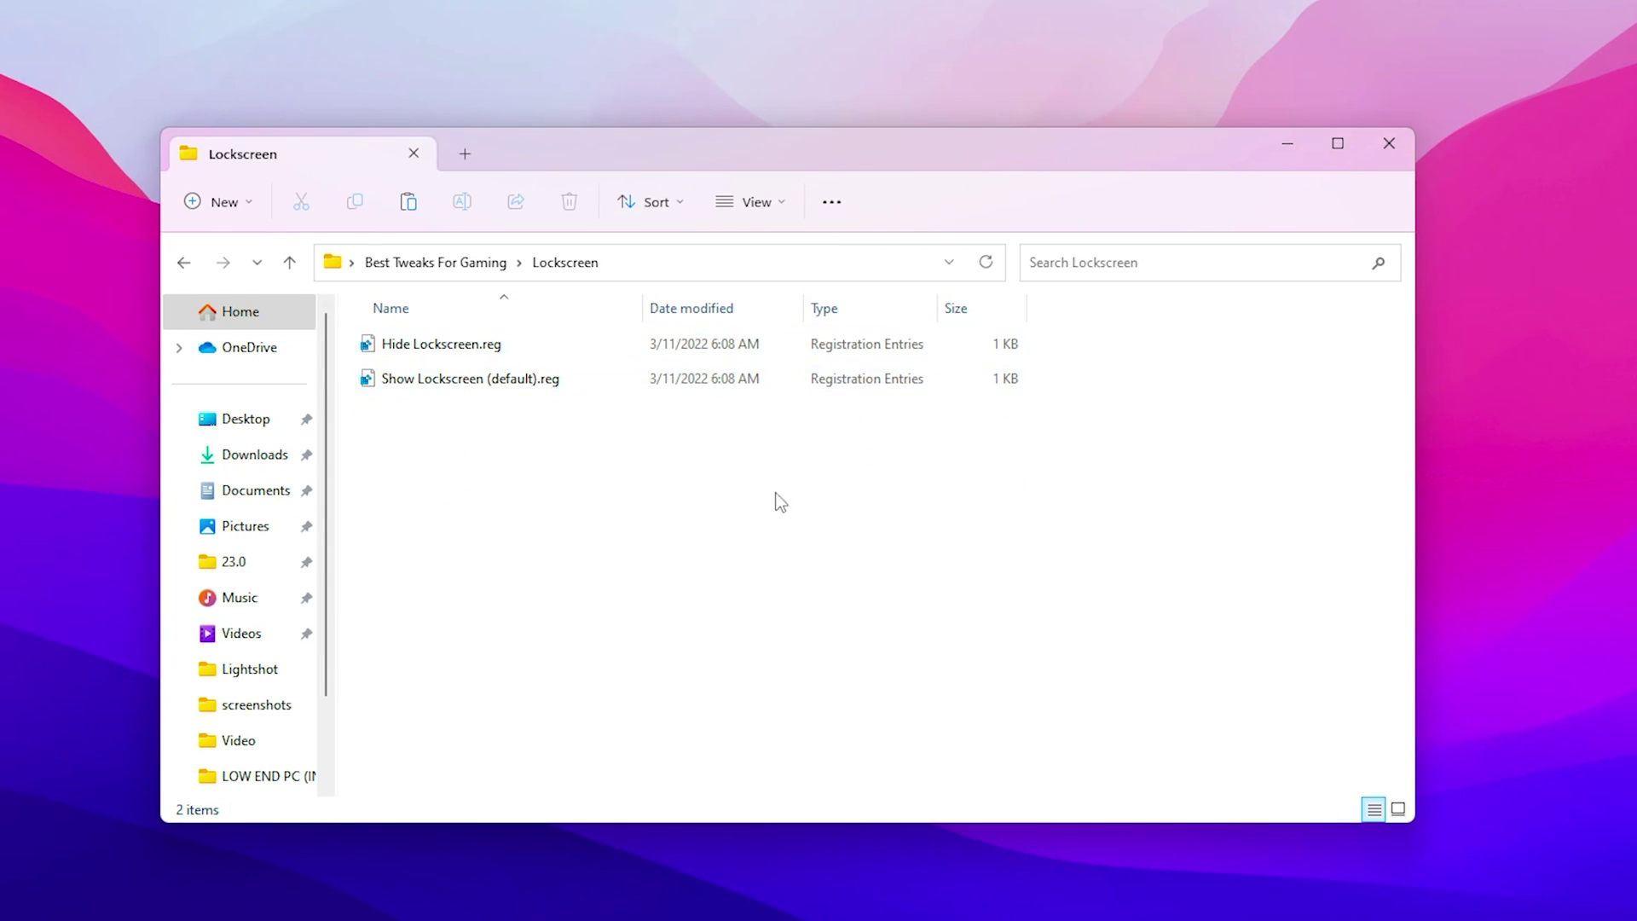
{"action": "key", "text": "alt+Left"}
{"action": "double_click", "coordinate": [422, 478]}
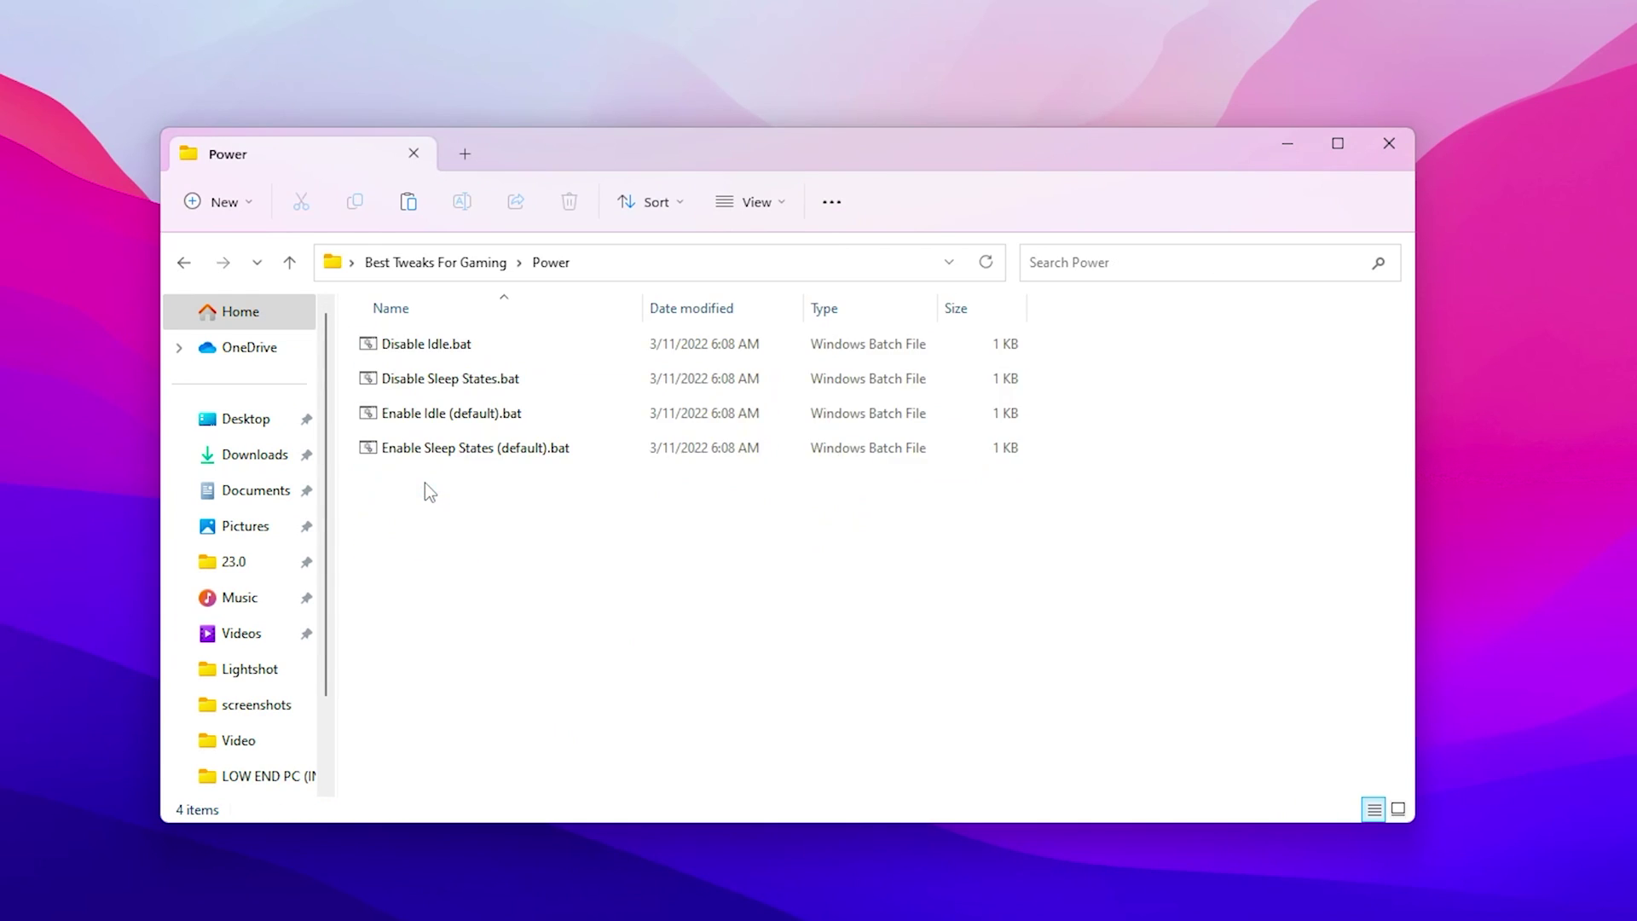
{"action": "left_click", "coordinate": [416, 345]}
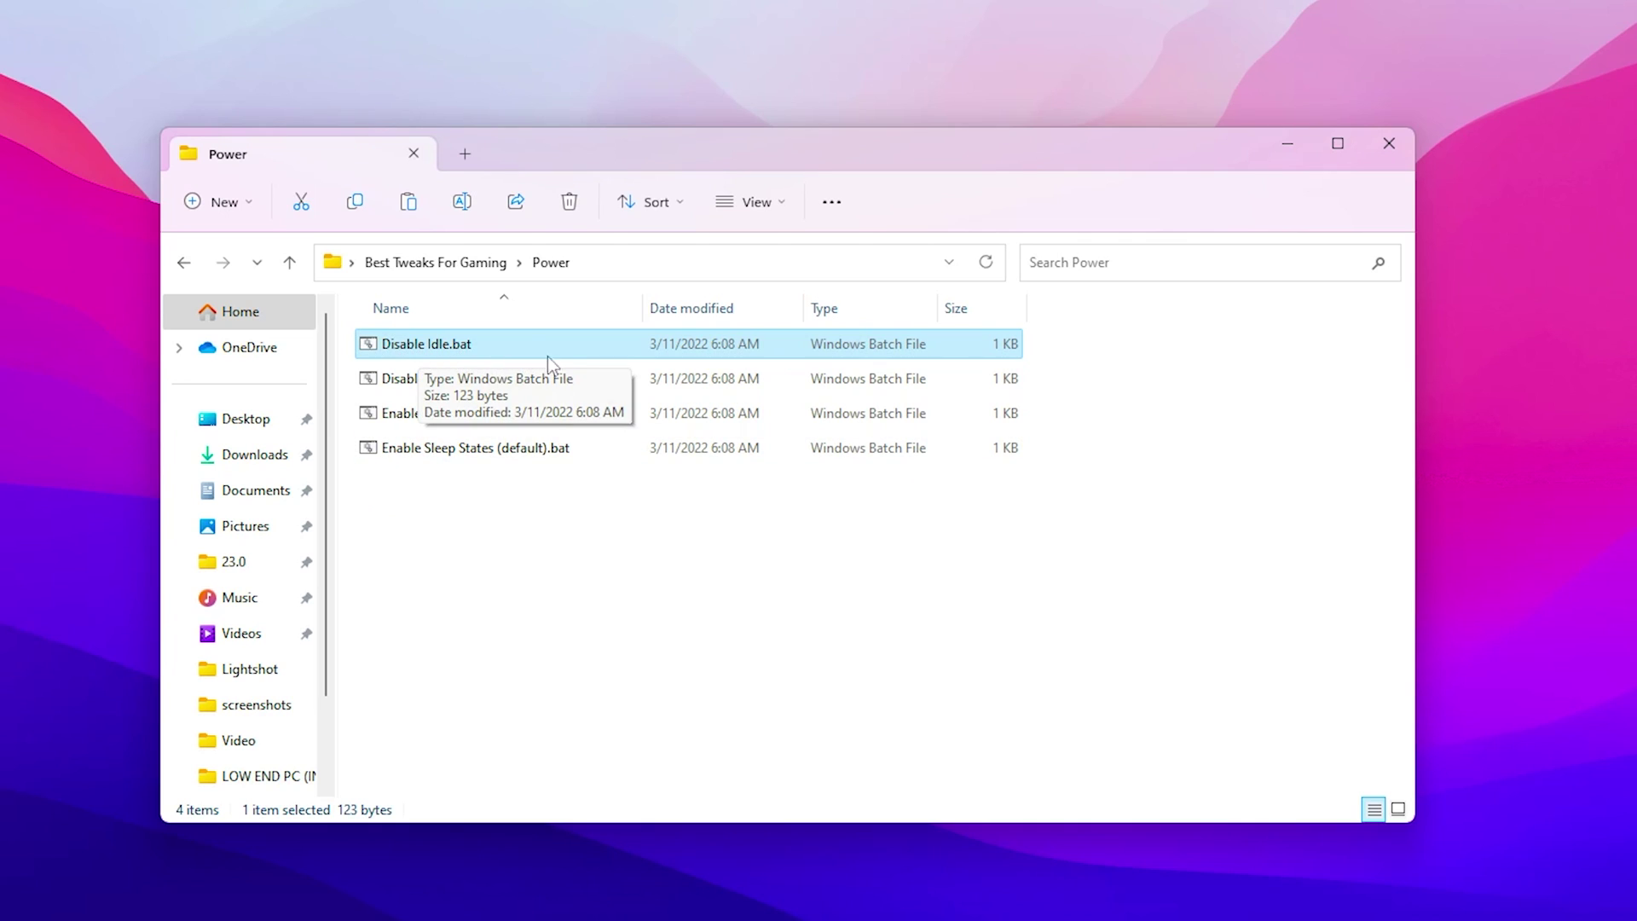
{"action": "left_click", "coordinate": [444, 380]}
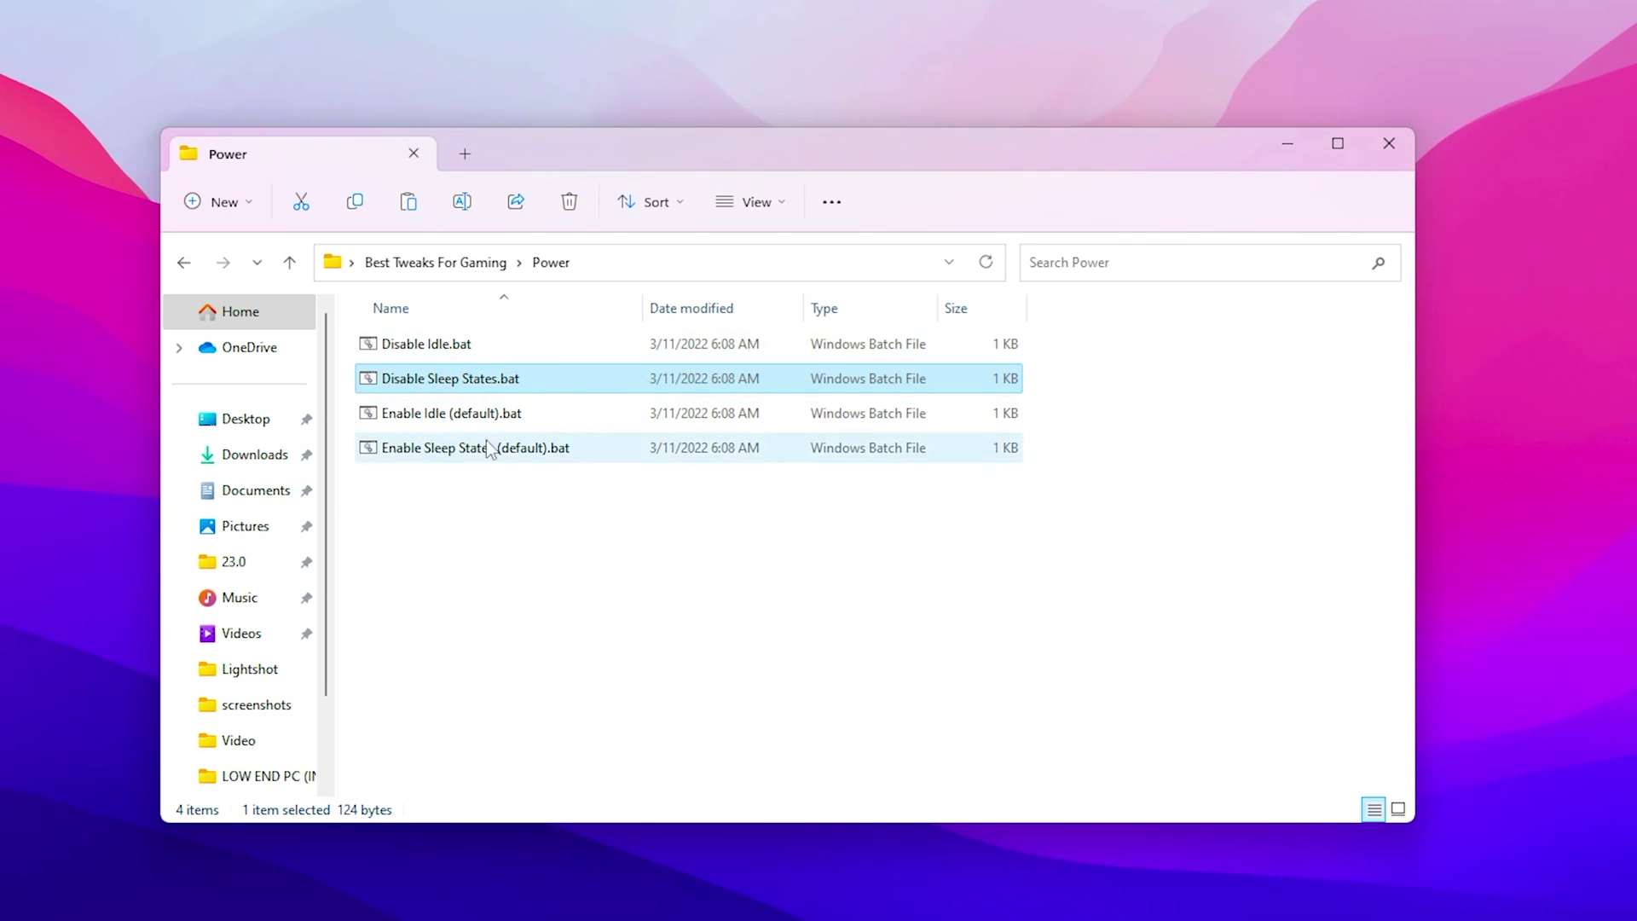
{"action": "key", "text": "alt+Left"}
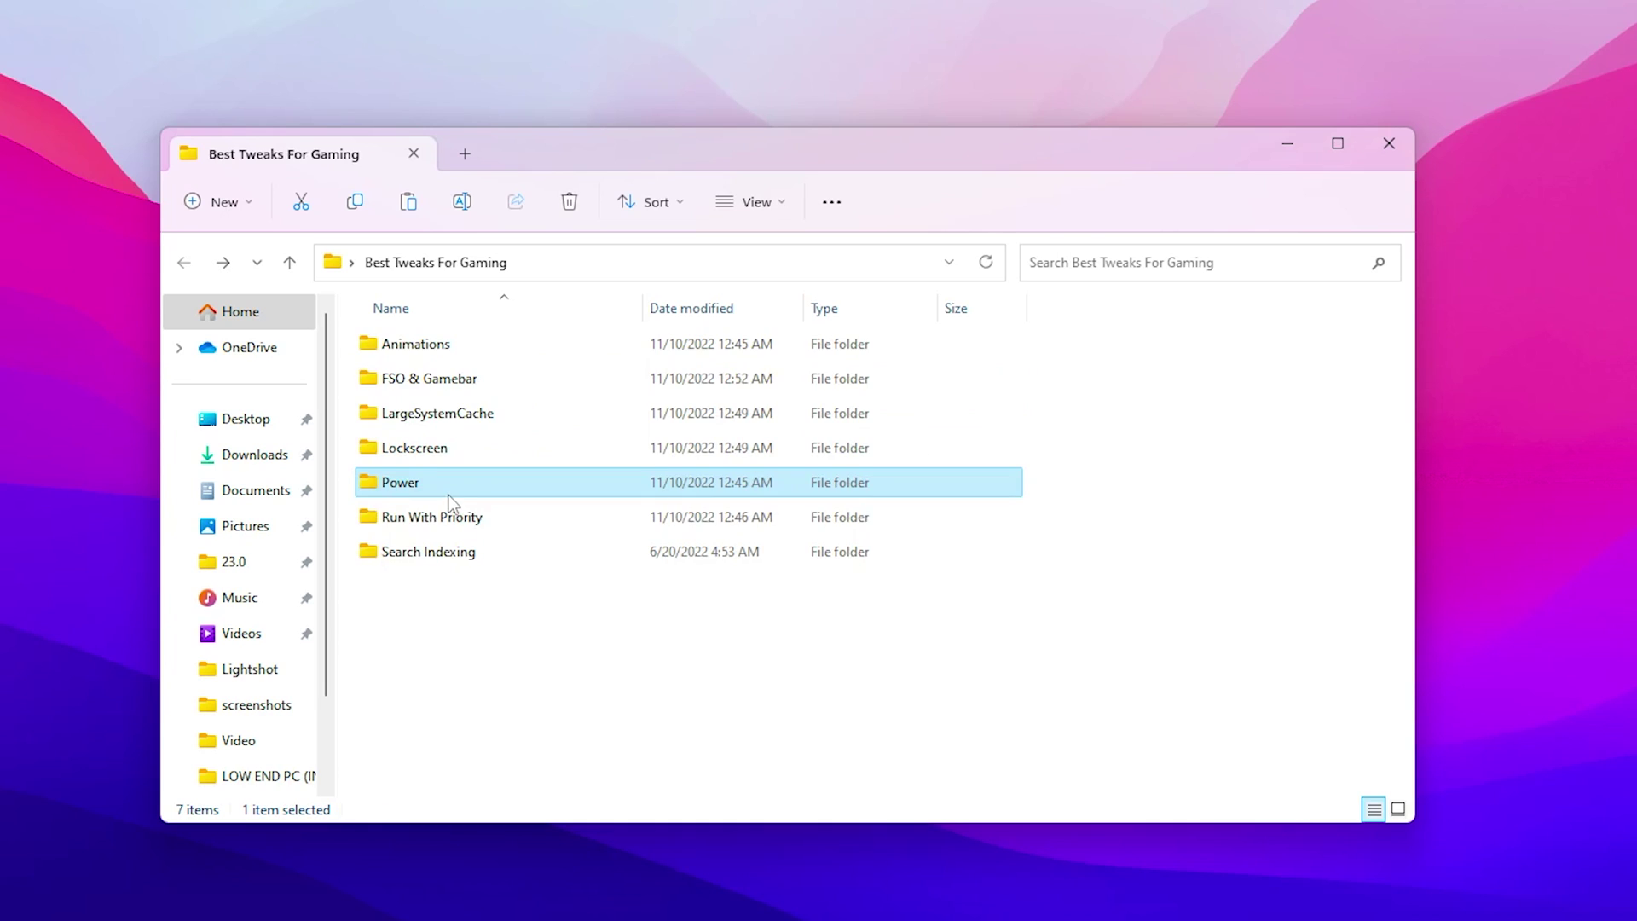
{"action": "left_click", "coordinate": [455, 520]}
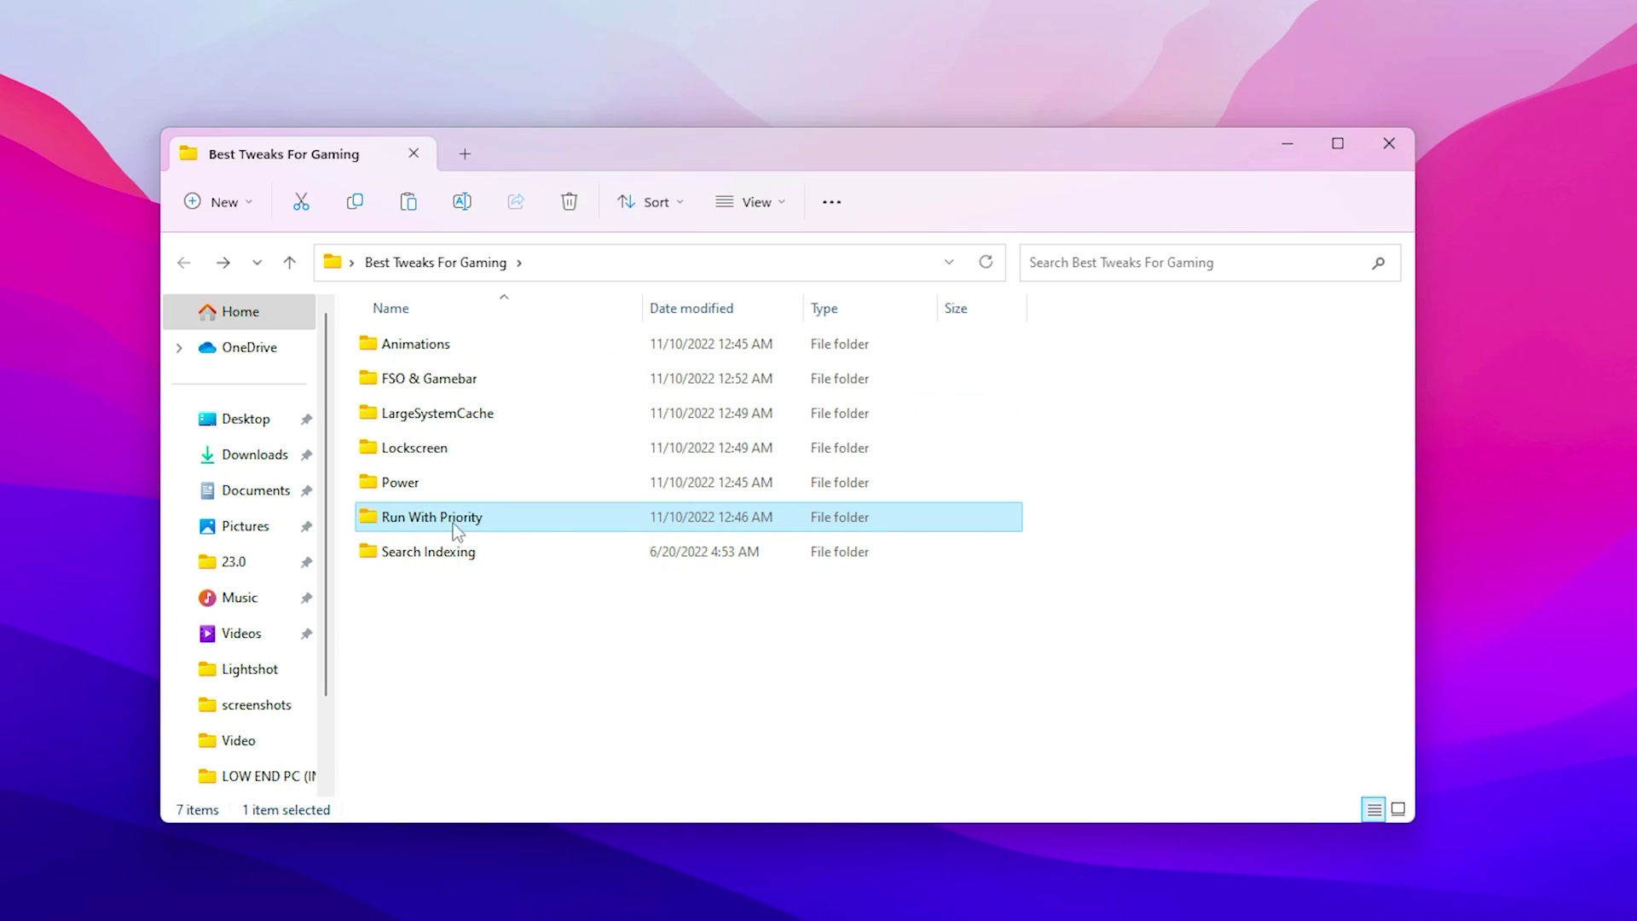
{"action": "double_click", "coordinate": [529, 522]}
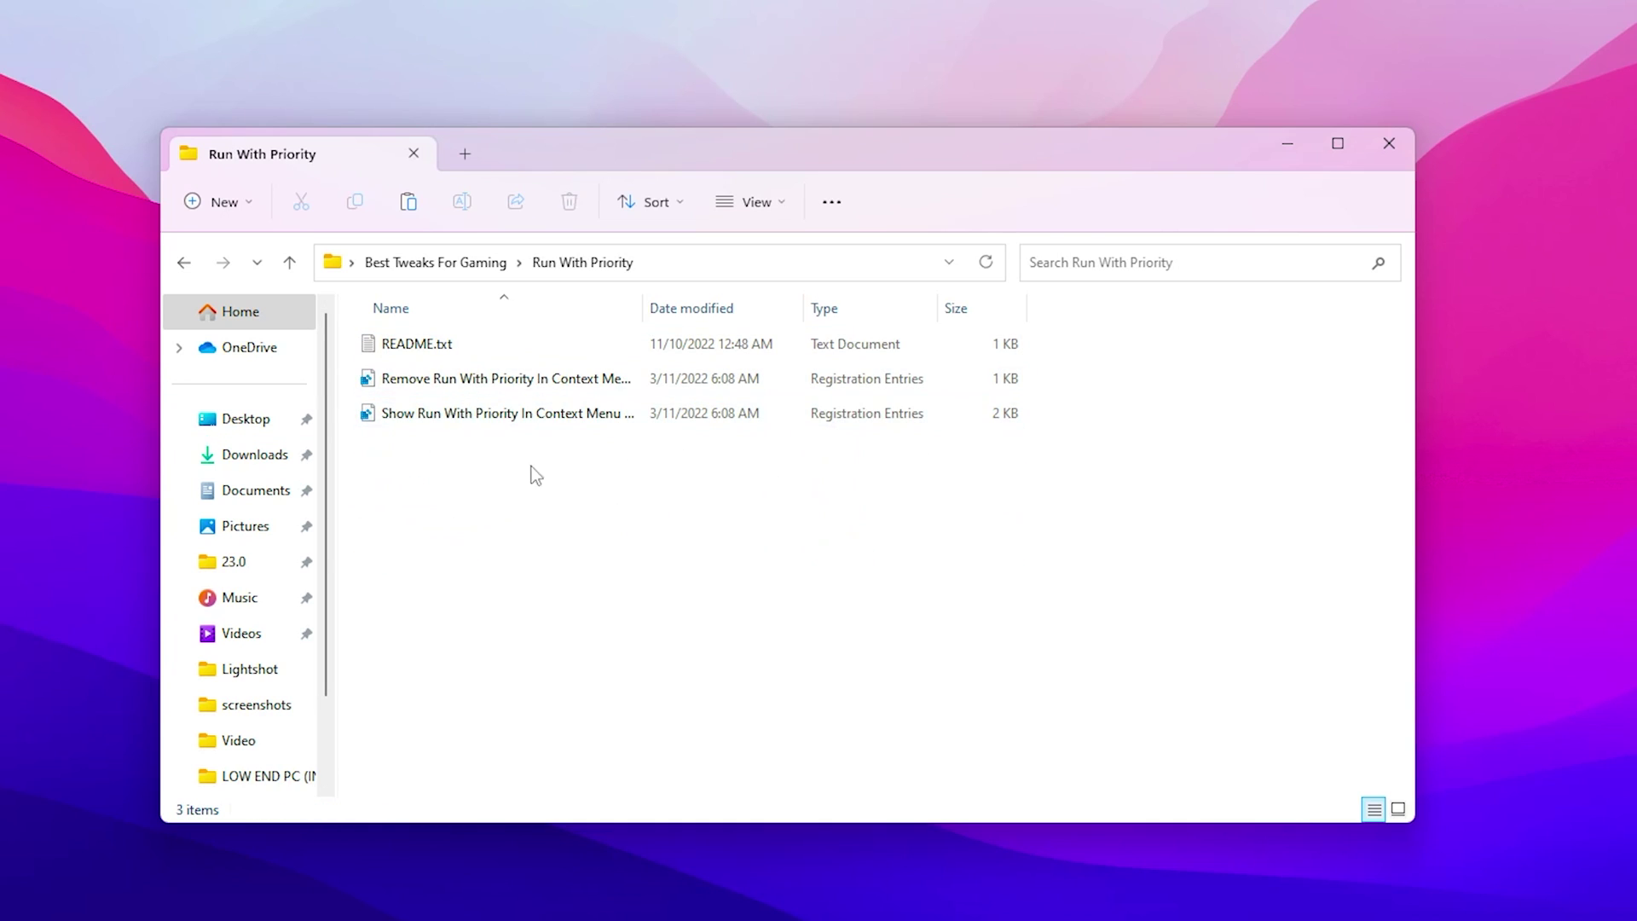
Step: Run Enable Search Indexing.bat as administrator from the Search Indexing folder, allow it to make changes, and close the folder window
{"action": "key", "text": "alt+Left"}
{"action": "double_click", "coordinate": [412, 555]}
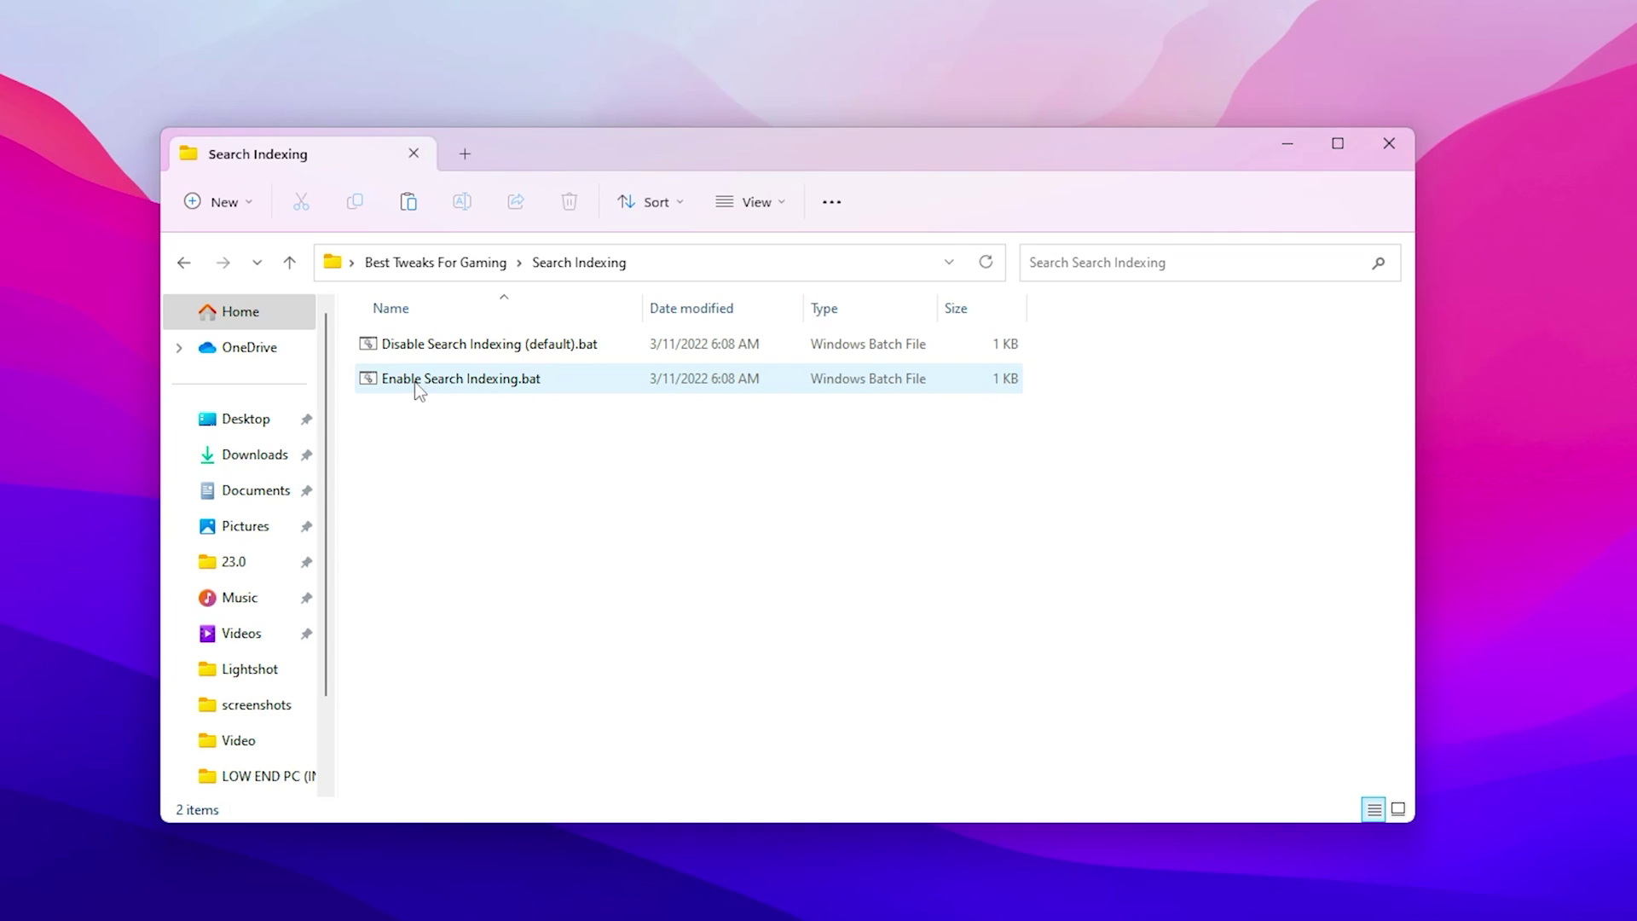
{"action": "left_click", "coordinate": [437, 382]}
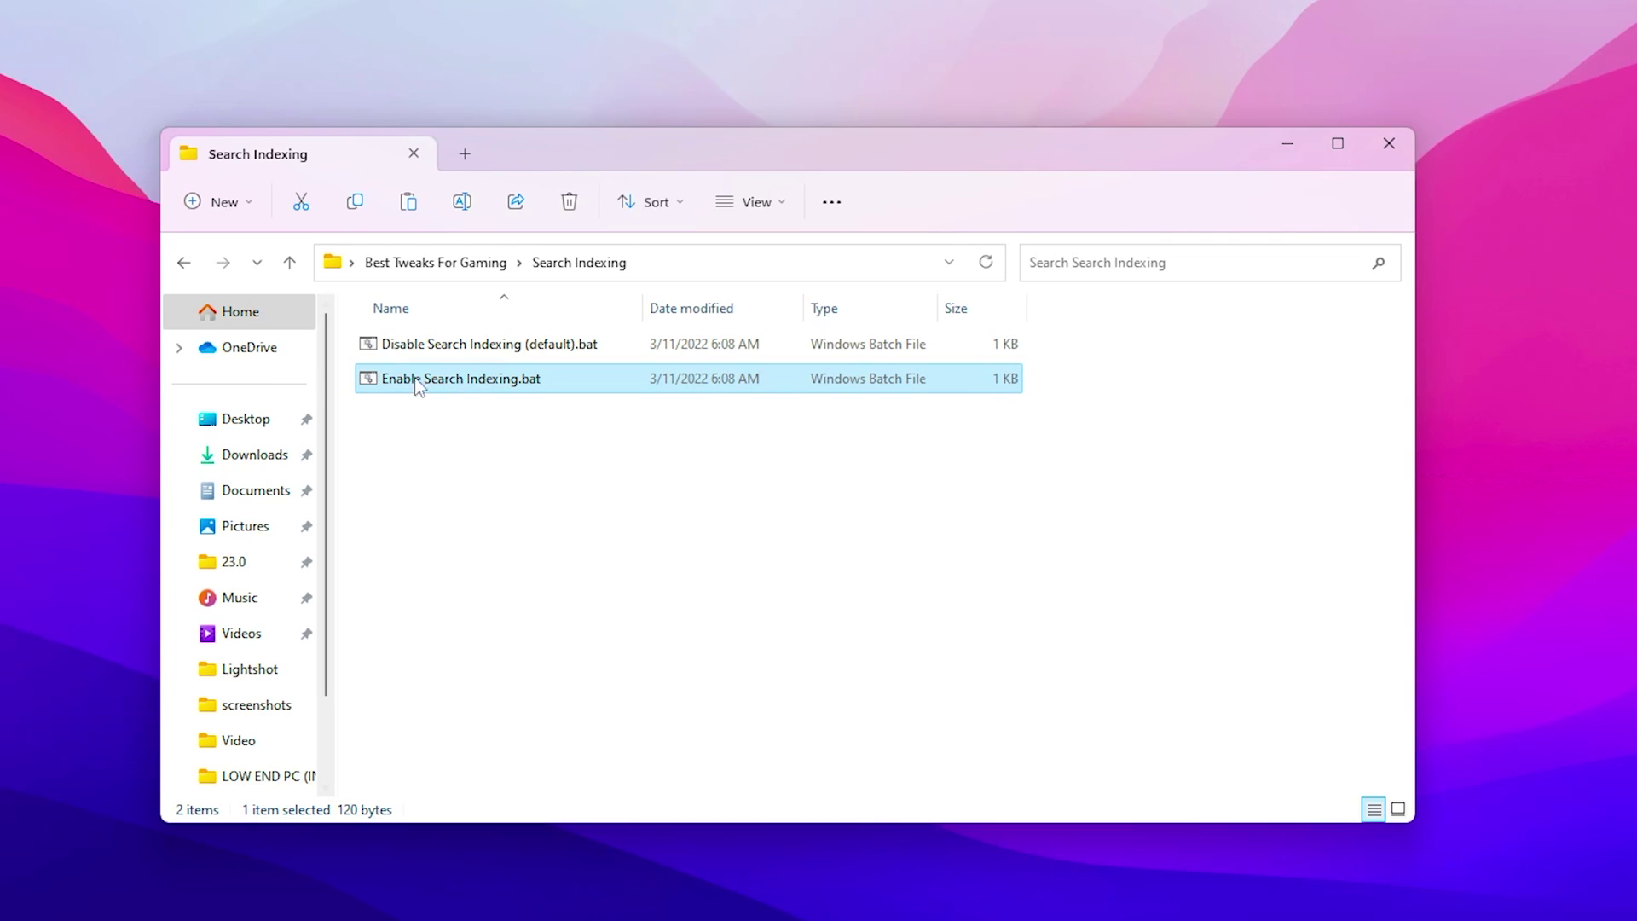
{"action": "right_click", "coordinate": [440, 385]}
{"action": "left_click", "coordinate": [558, 497]}
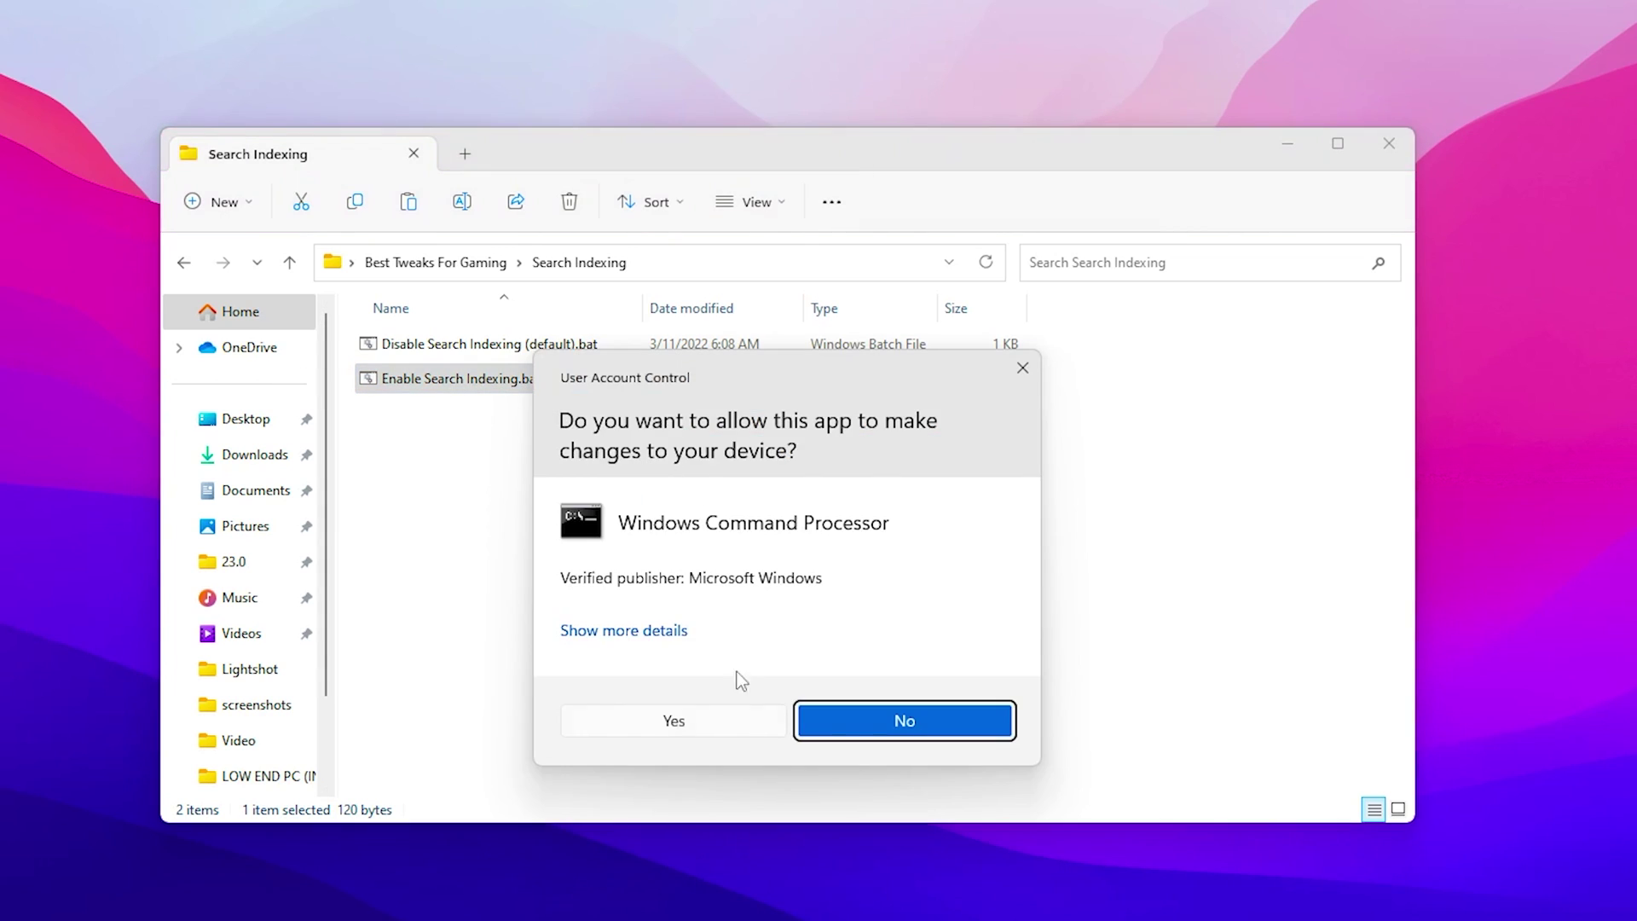
{"action": "left_click", "coordinate": [655, 719]}
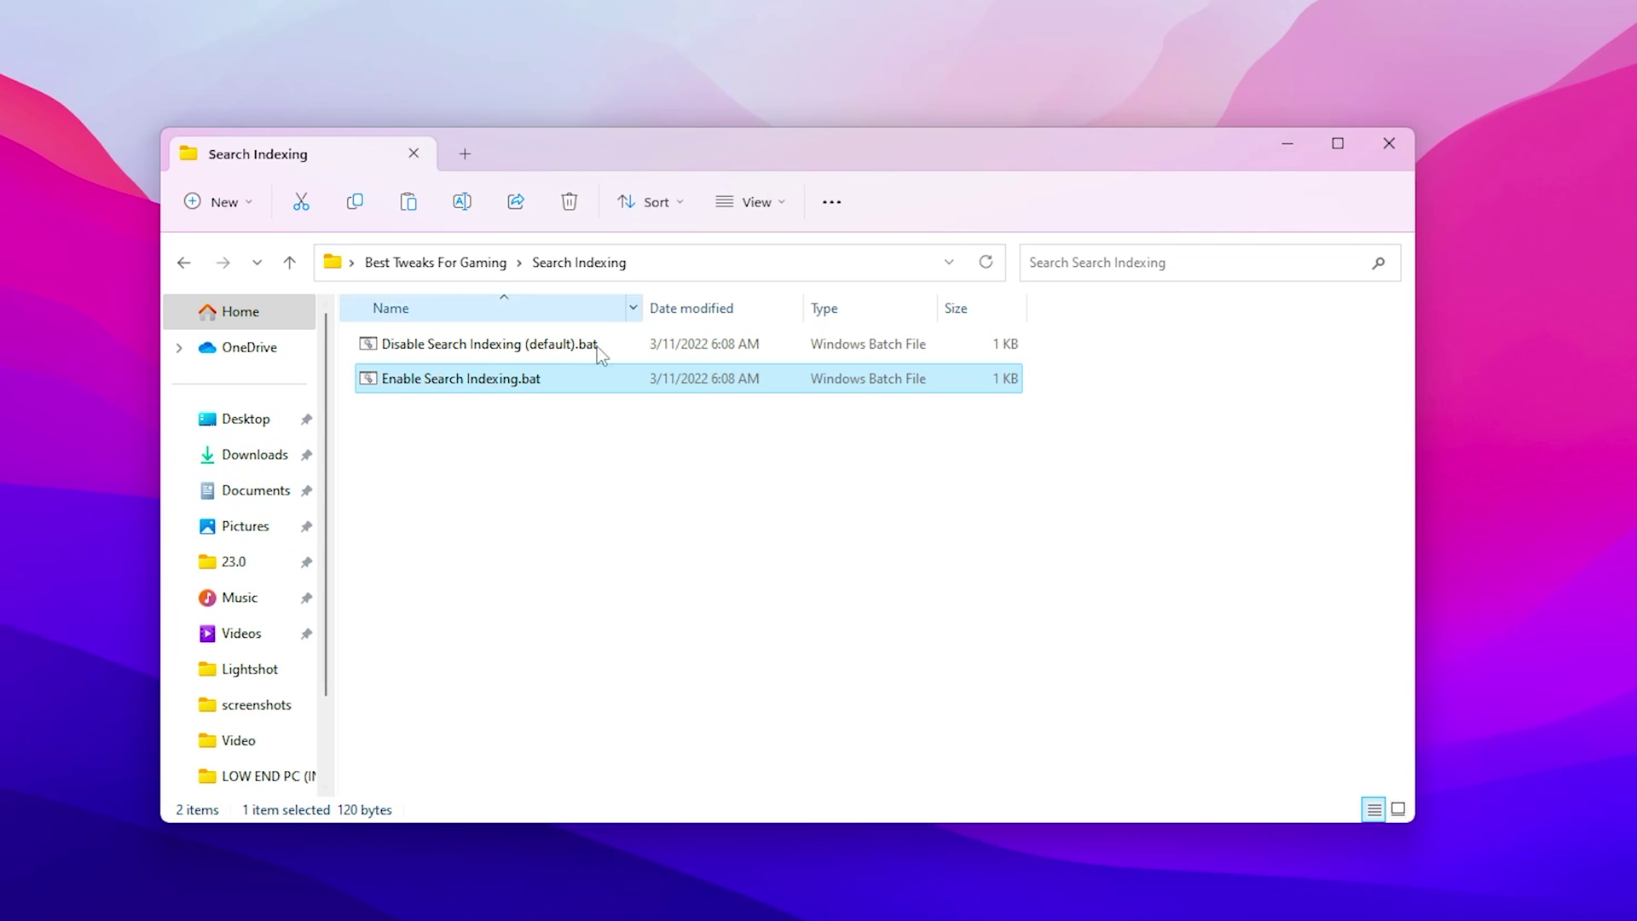
{"action": "left_click", "coordinate": [1390, 157]}
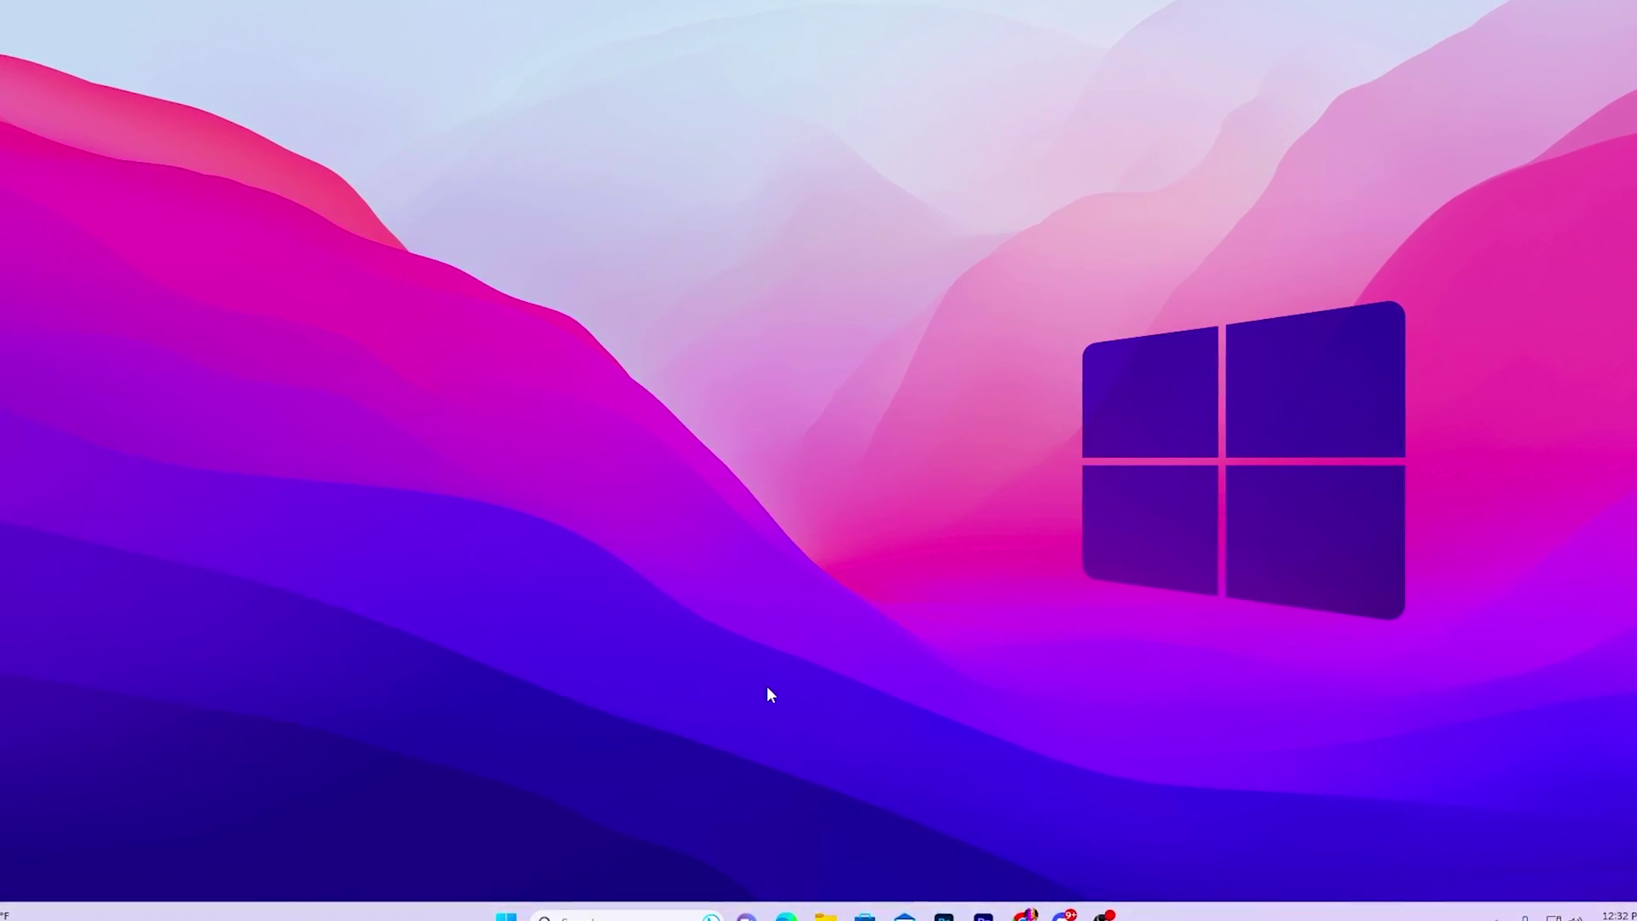
Step: Open the Win64 folder under Program Files, Epic Games, Fortnite, FortniteGame, Binaries on Local Disk (C:)
{"action": "left_click", "coordinate": [823, 916]}
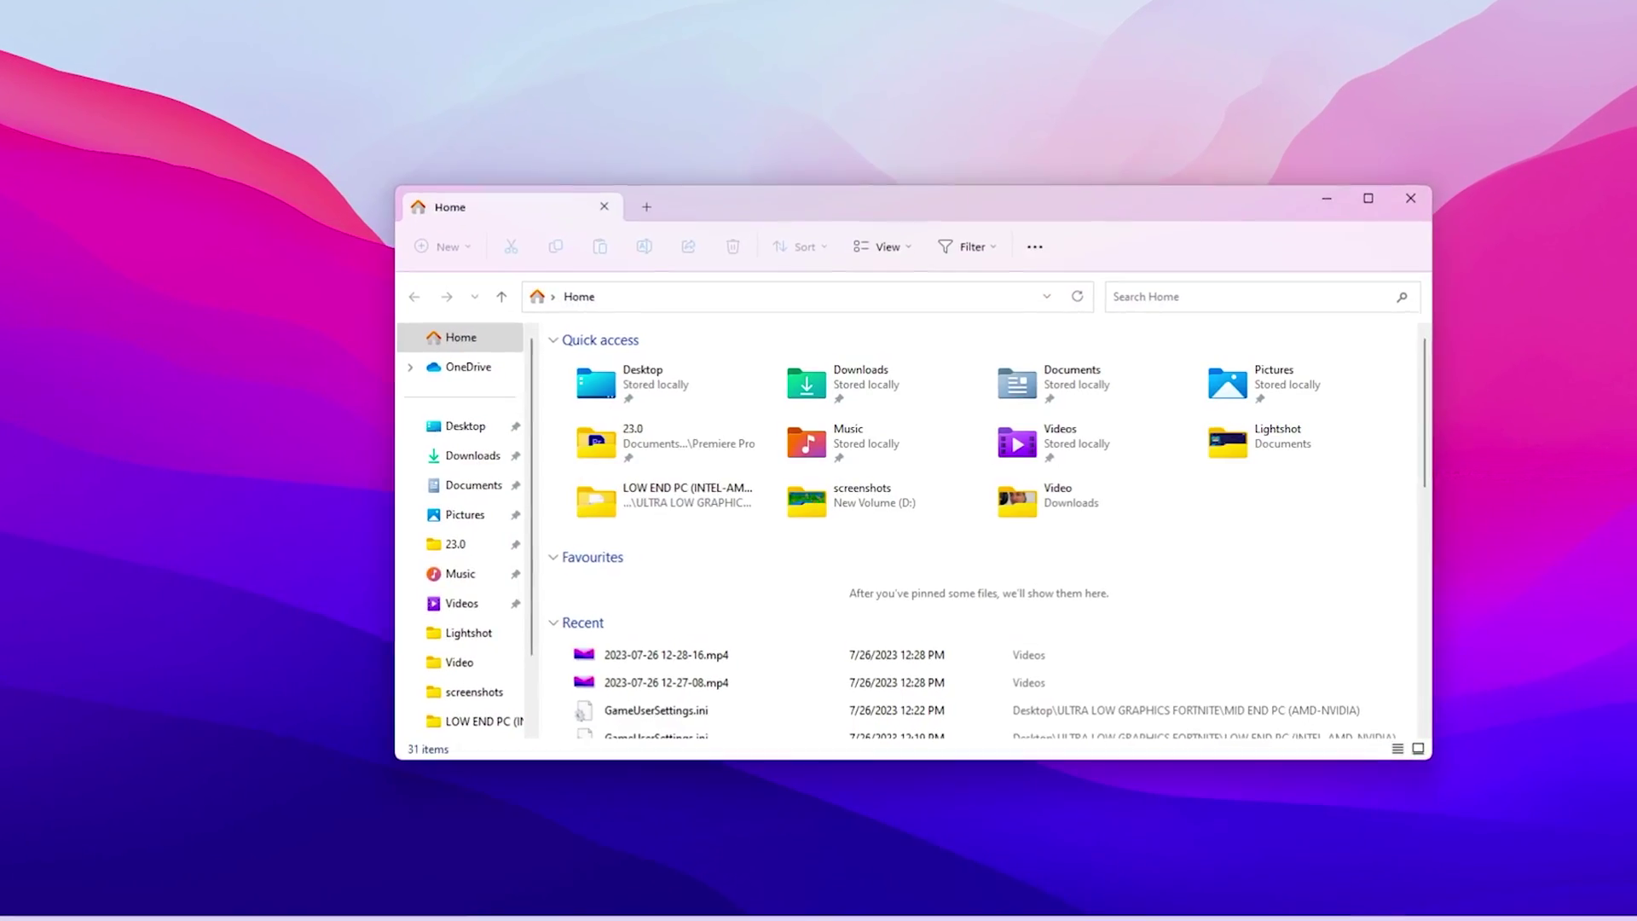
{"action": "scroll", "coordinate": [517, 635], "scroll_direction": "down", "scroll_amount": 3}
{"action": "left_click", "coordinate": [476, 667]}
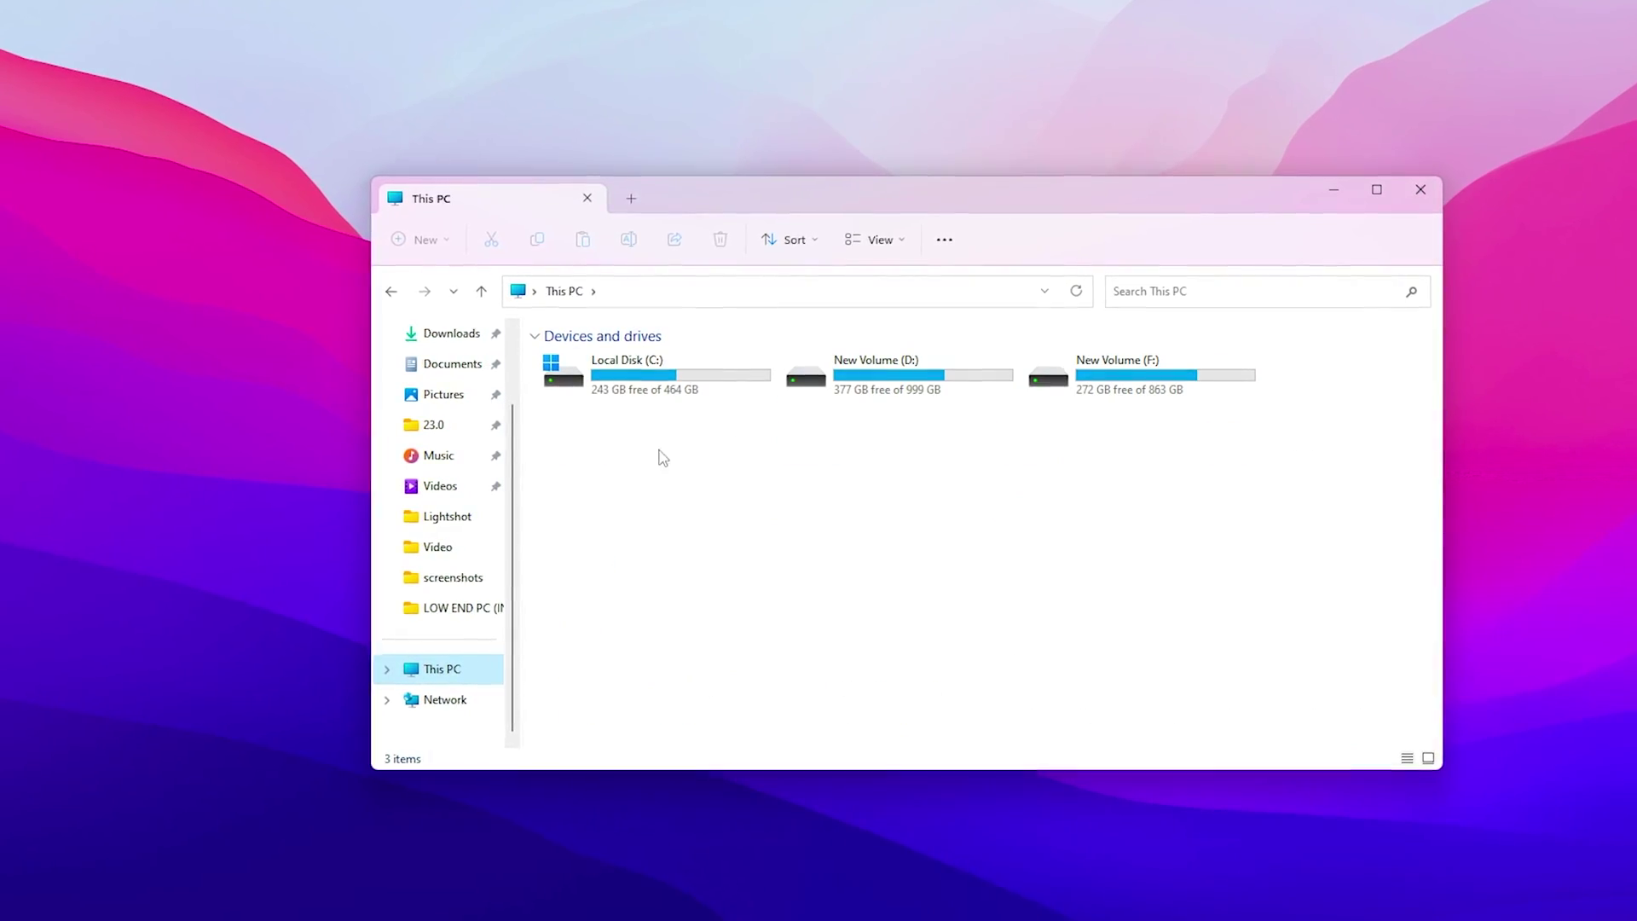
{"action": "double_click", "coordinate": [674, 372]}
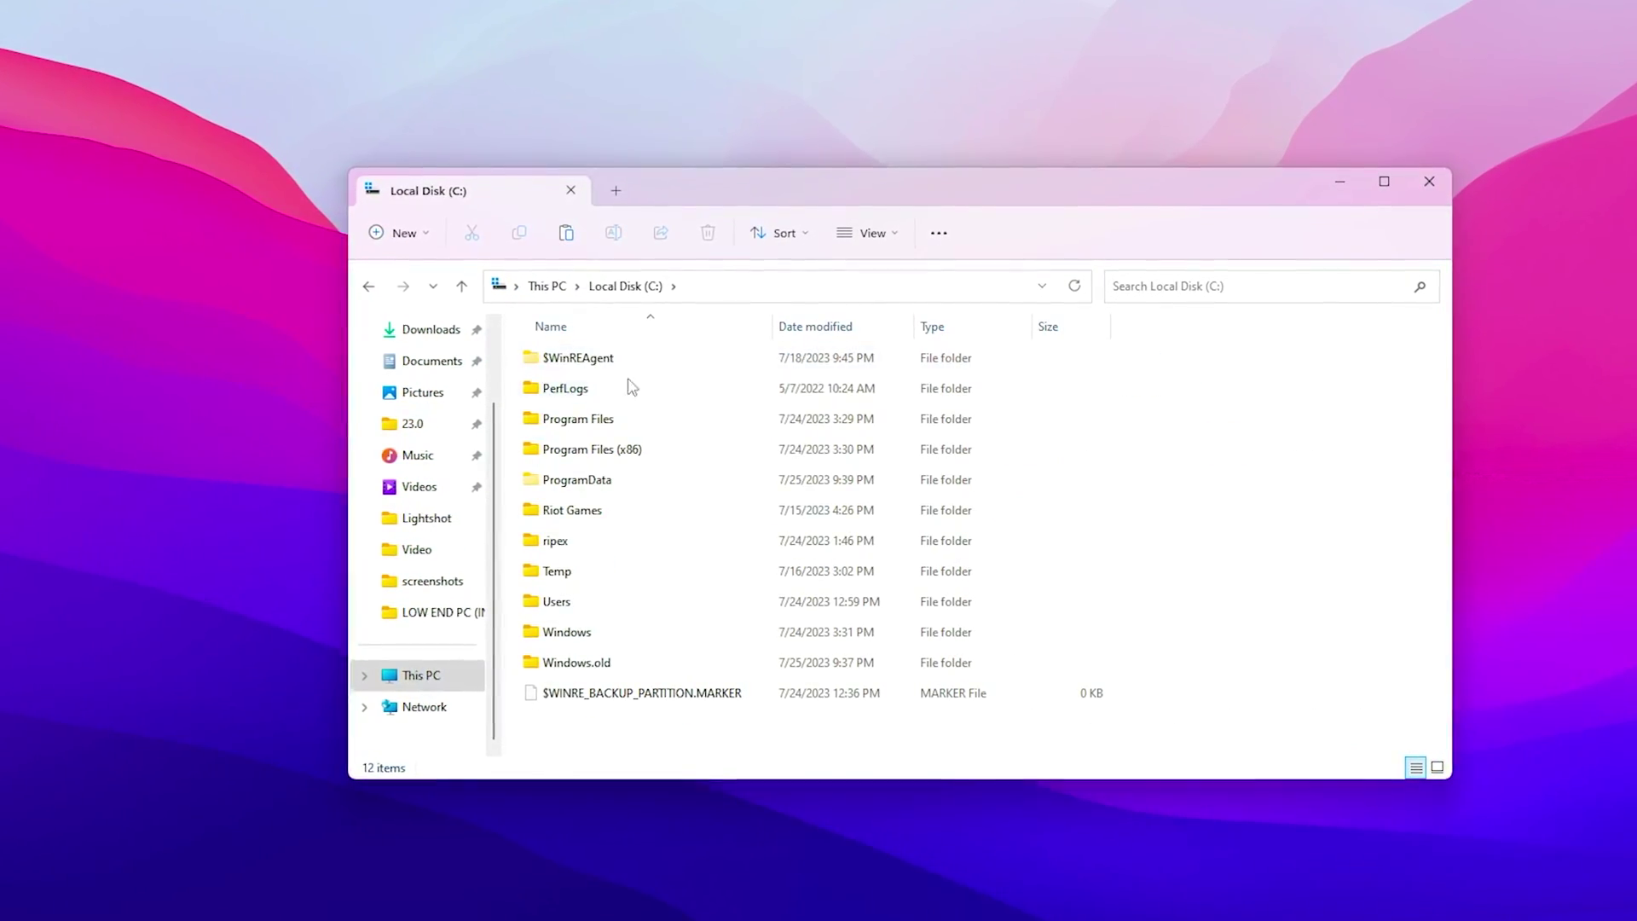
{"action": "double_click", "coordinate": [573, 420]}
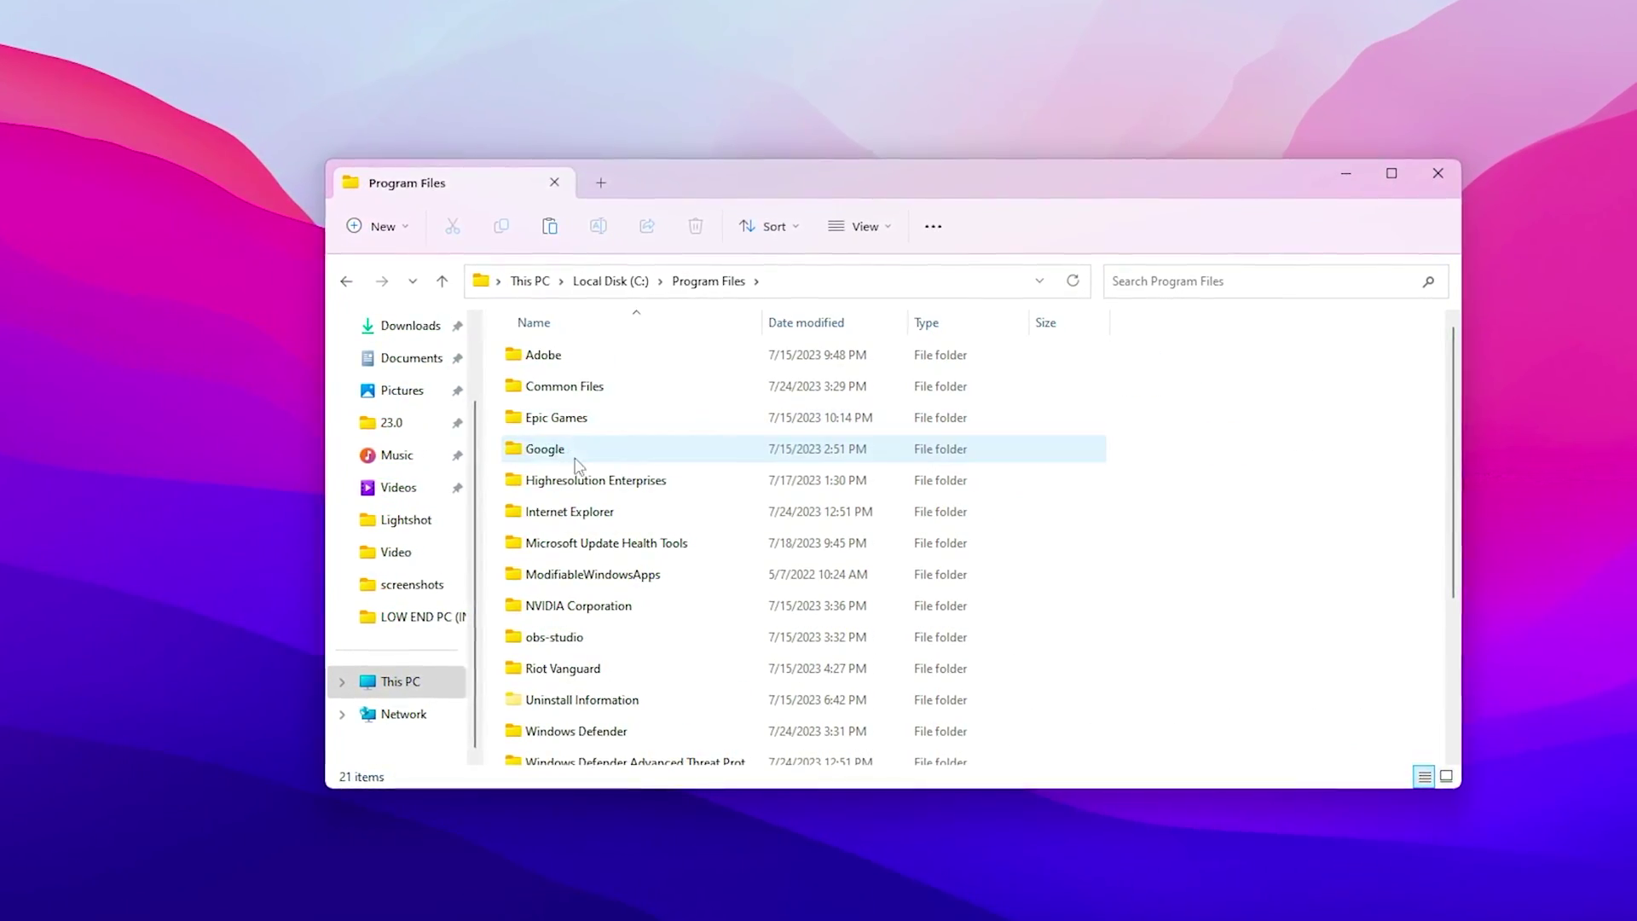
{"action": "double_click", "coordinate": [555, 428]}
{"action": "double_click", "coordinate": [550, 357]}
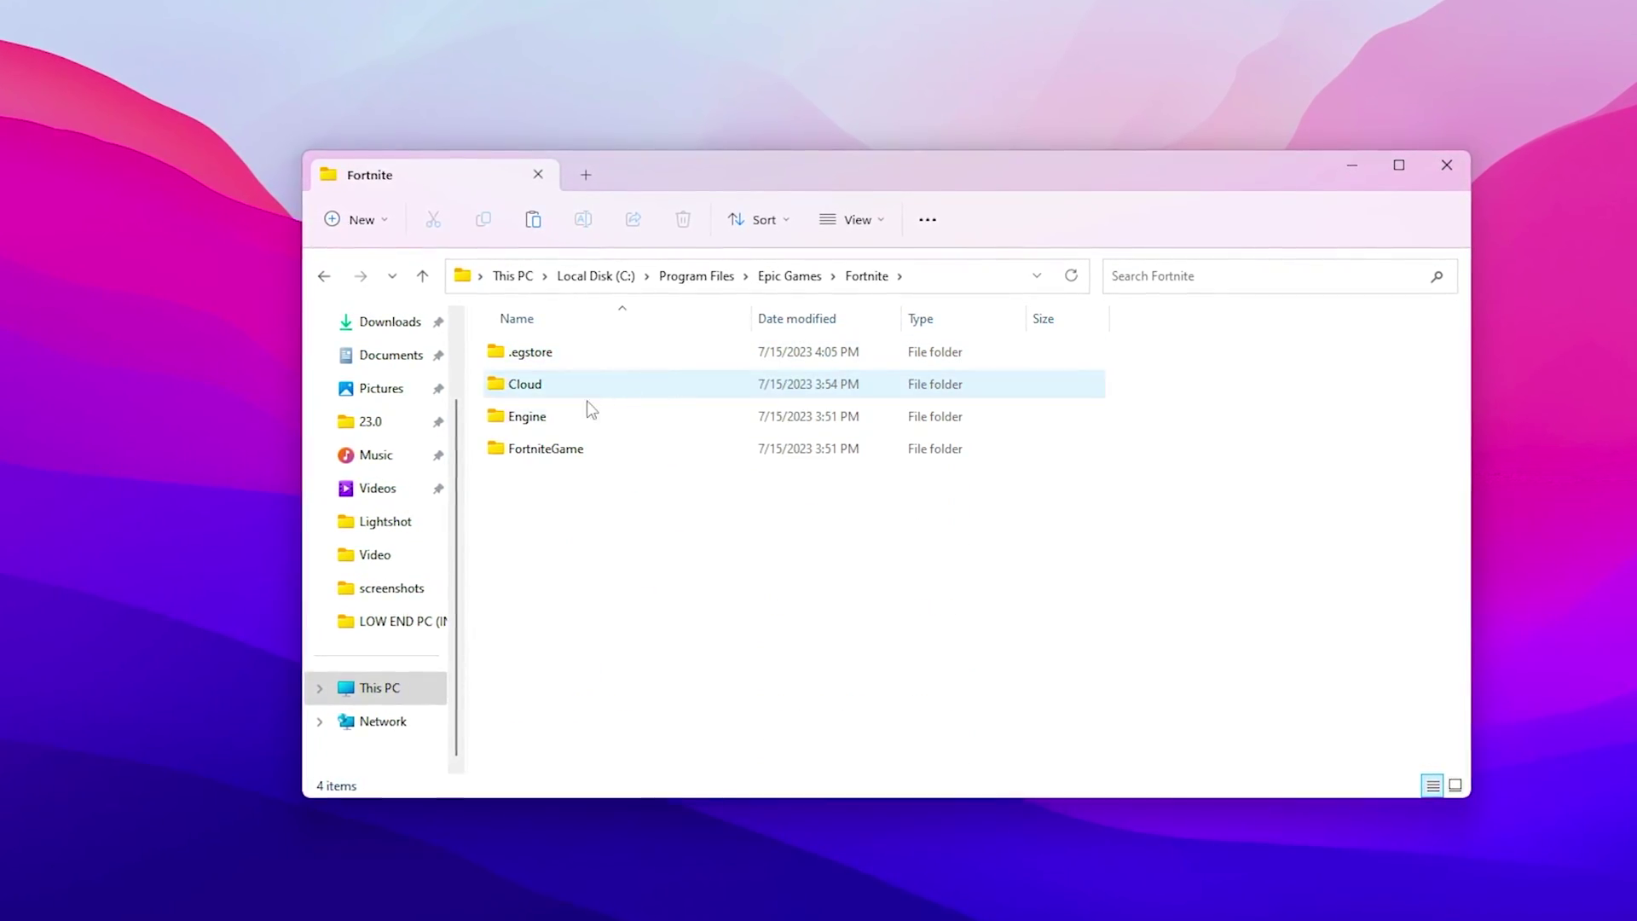
{"action": "double_click", "coordinate": [573, 452]}
{"action": "double_click", "coordinate": [530, 351]}
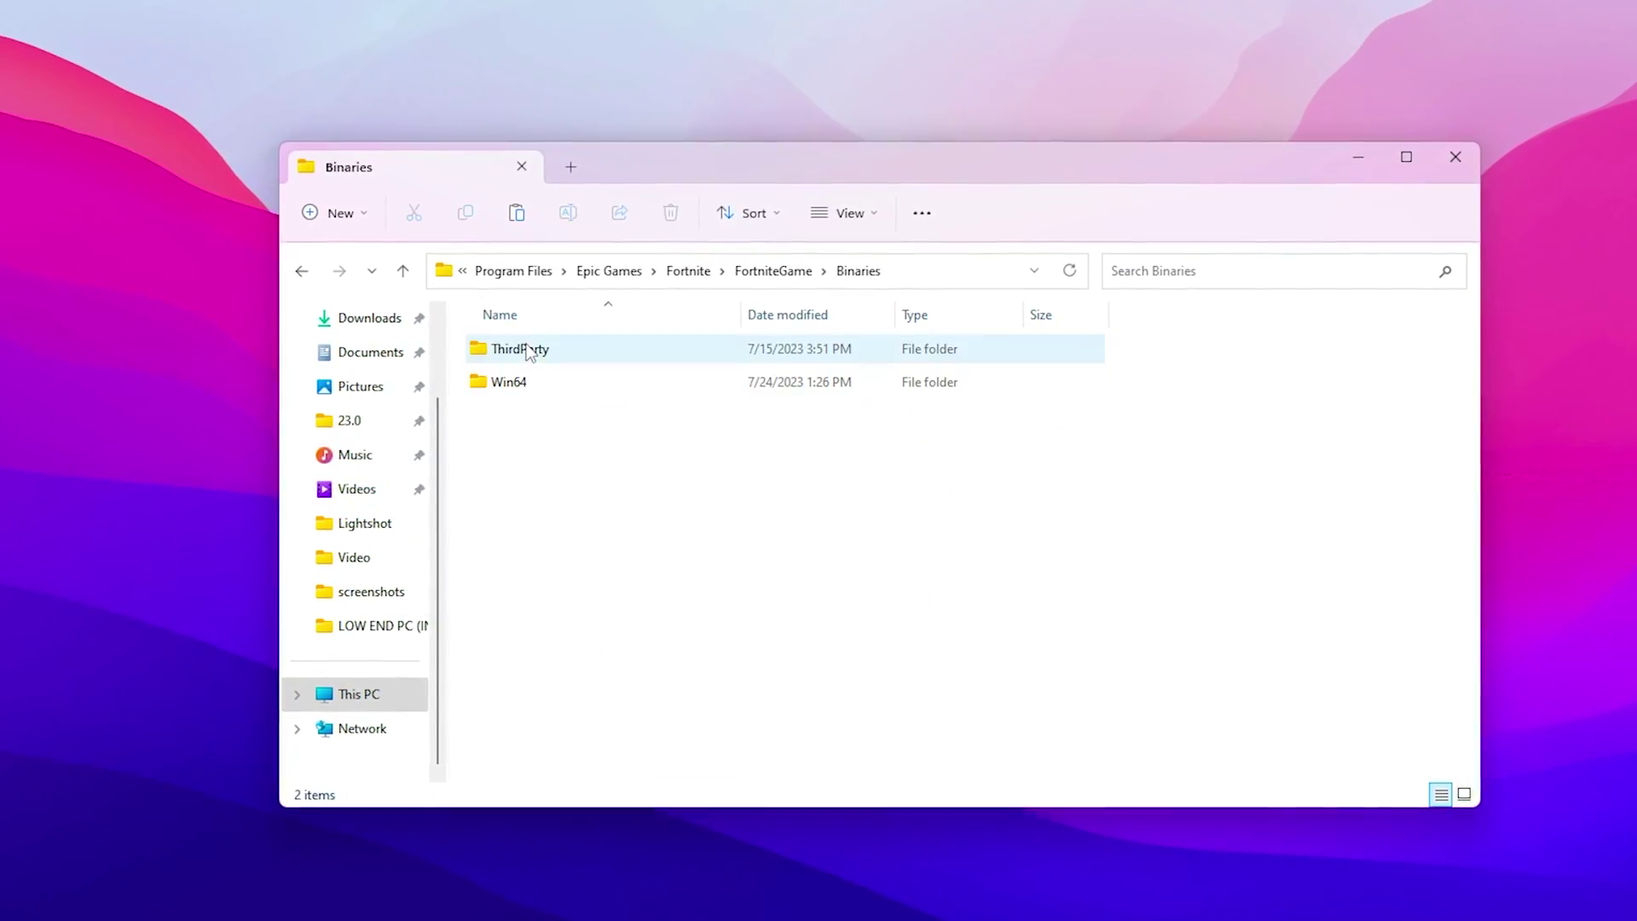
{"action": "left_click", "coordinate": [575, 385]}
{"action": "double_click", "coordinate": [575, 382]}
Step: Disable full-screen optimisations in the compatibility properties of FortniteClient-Win64-Shipping.exe
{"action": "scroll", "coordinate": [614, 638], "scroll_direction": "down", "scroll_amount": 12}
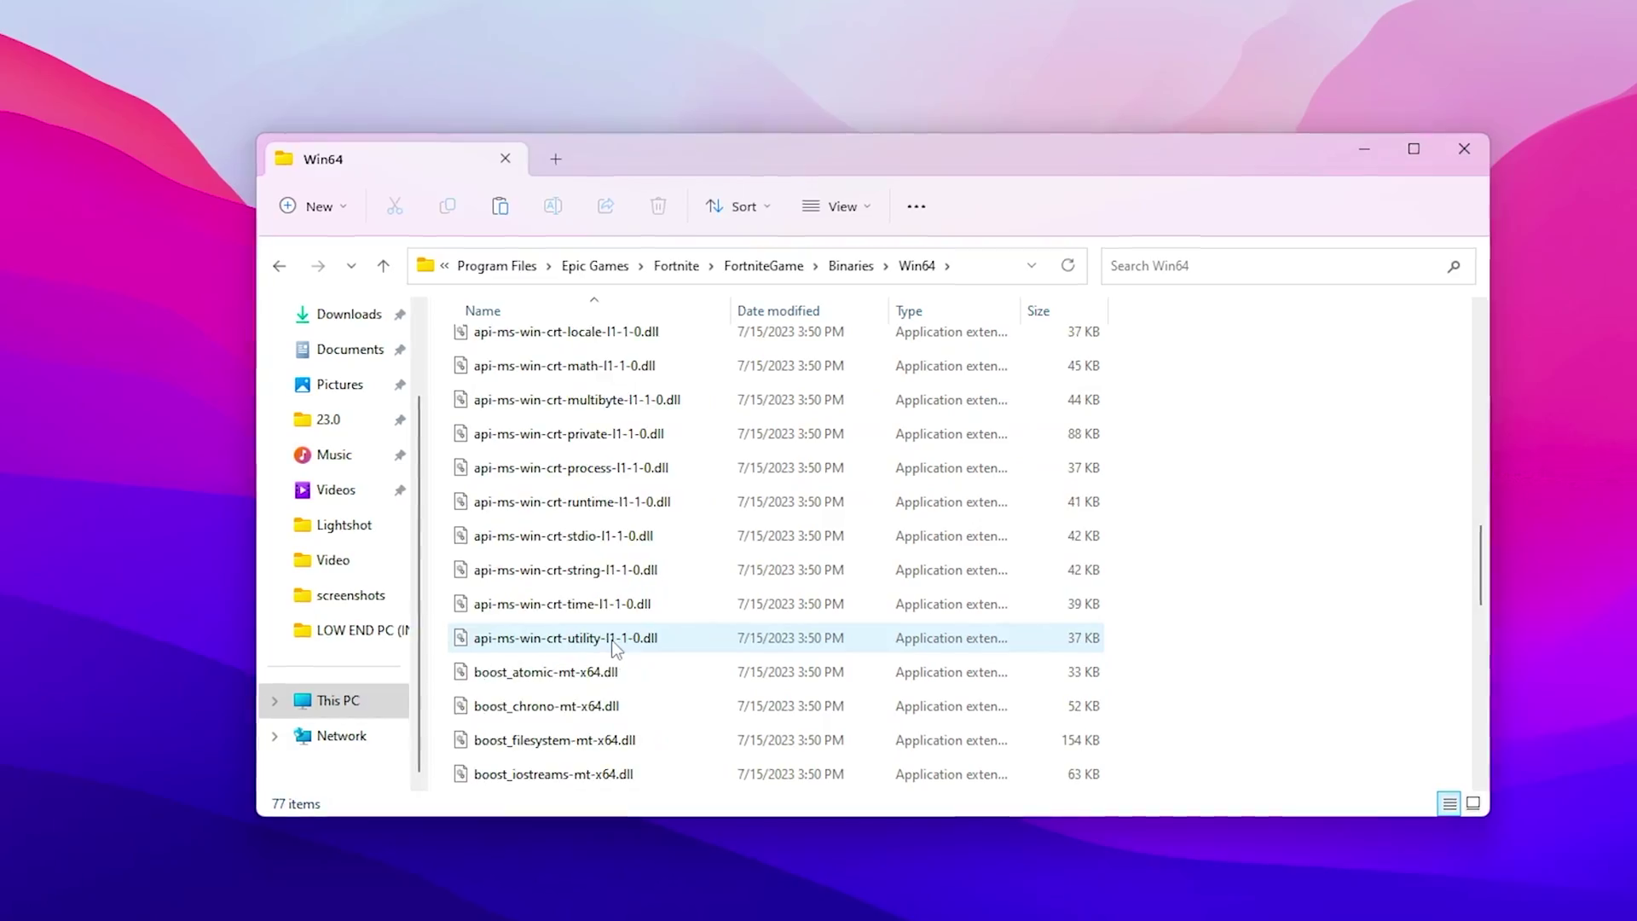
{"action": "scroll", "coordinate": [614, 648], "scroll_direction": "down", "scroll_amount": 3}
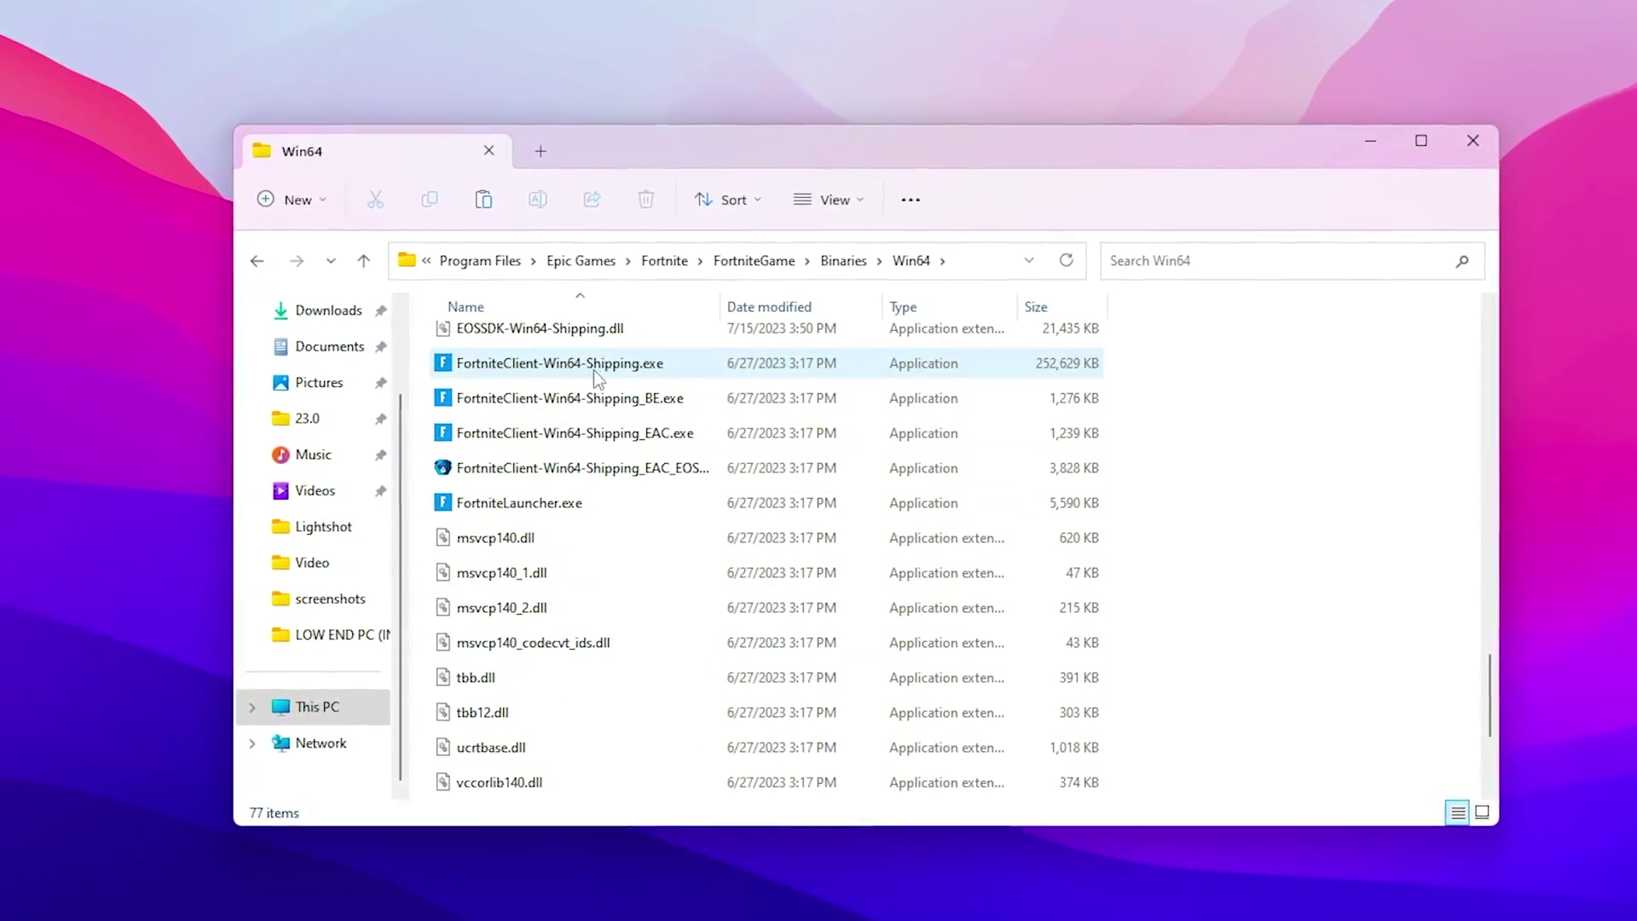
{"action": "right_click", "coordinate": [512, 367]}
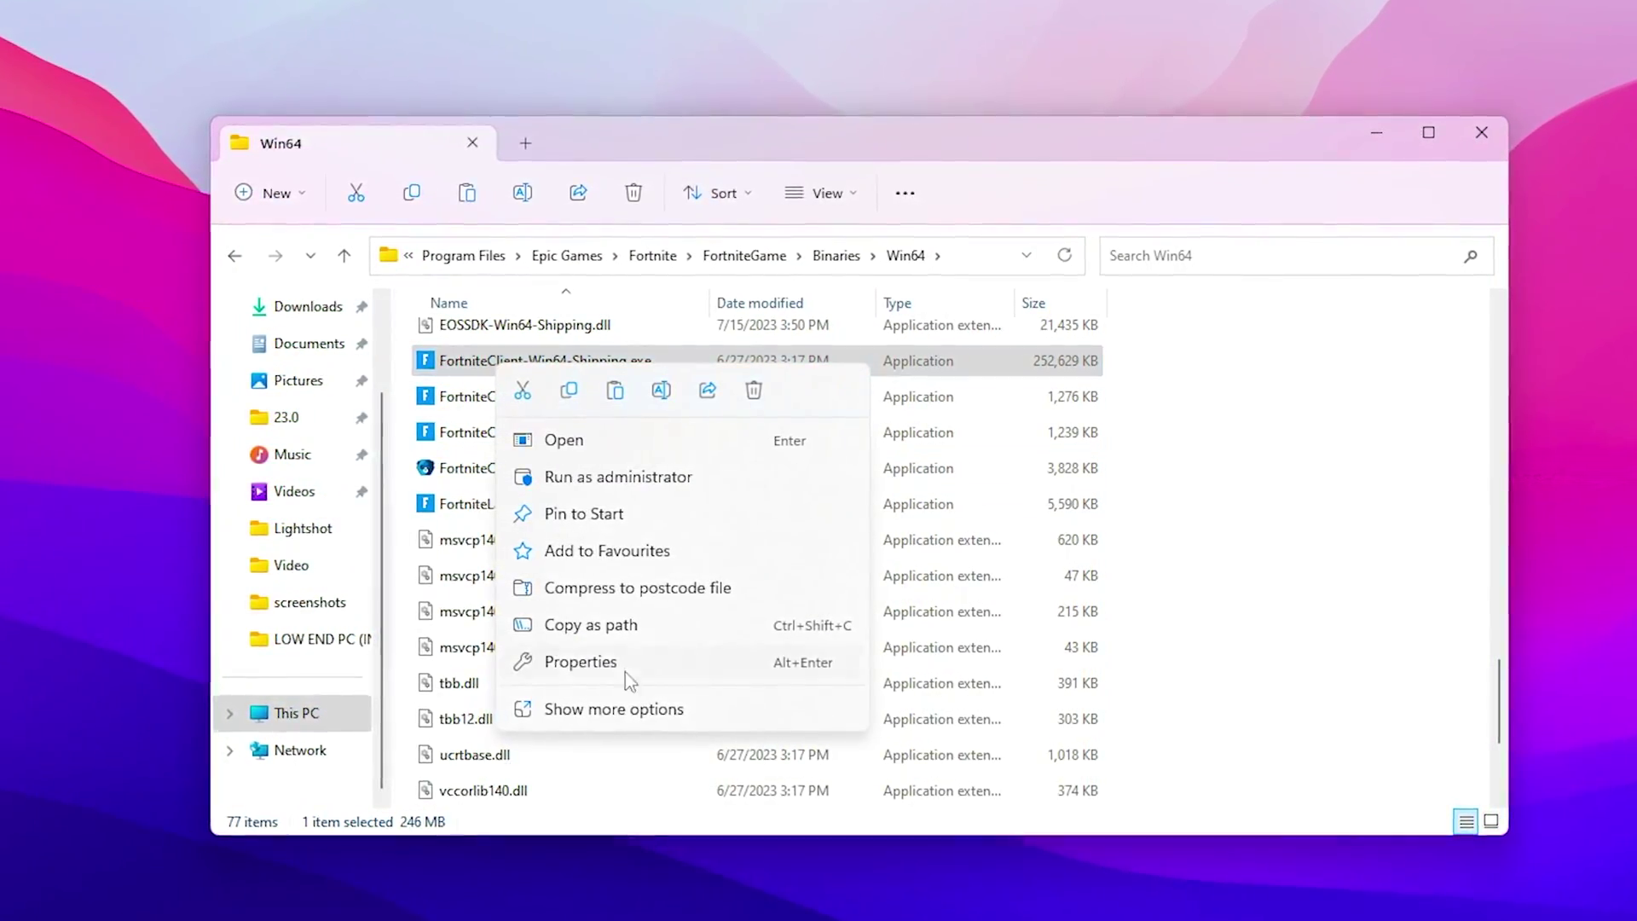
{"action": "left_click", "coordinate": [624, 672]}
{"action": "left_click", "coordinate": [705, 449]}
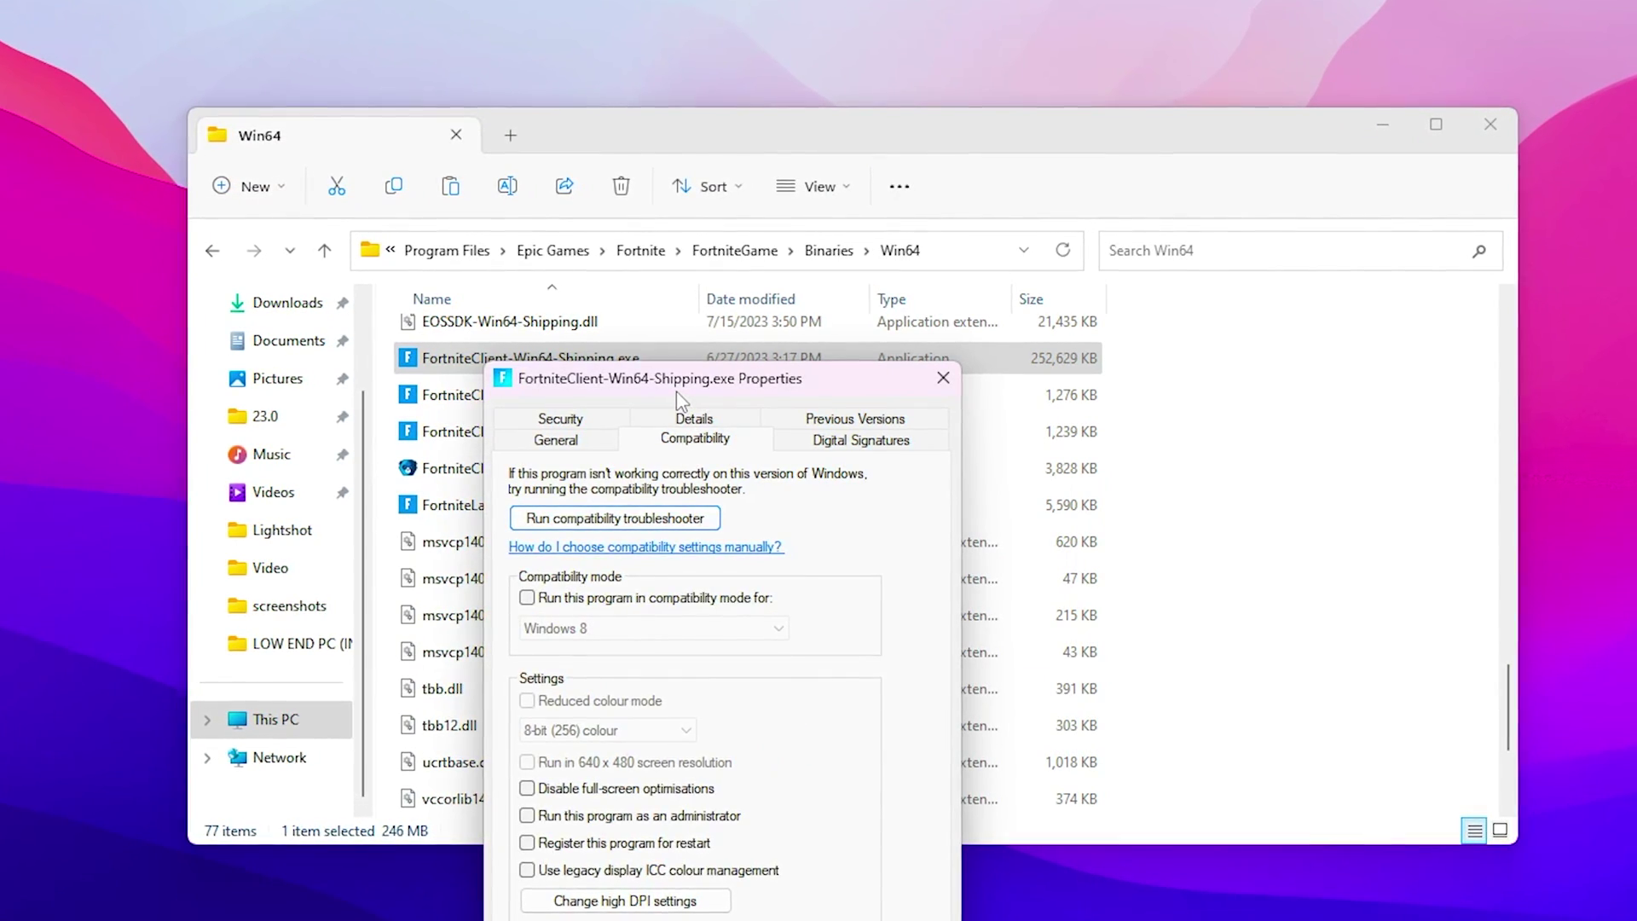
{"action": "left_click_drag", "start_coordinate": [688, 409], "coordinate": [708, 194]}
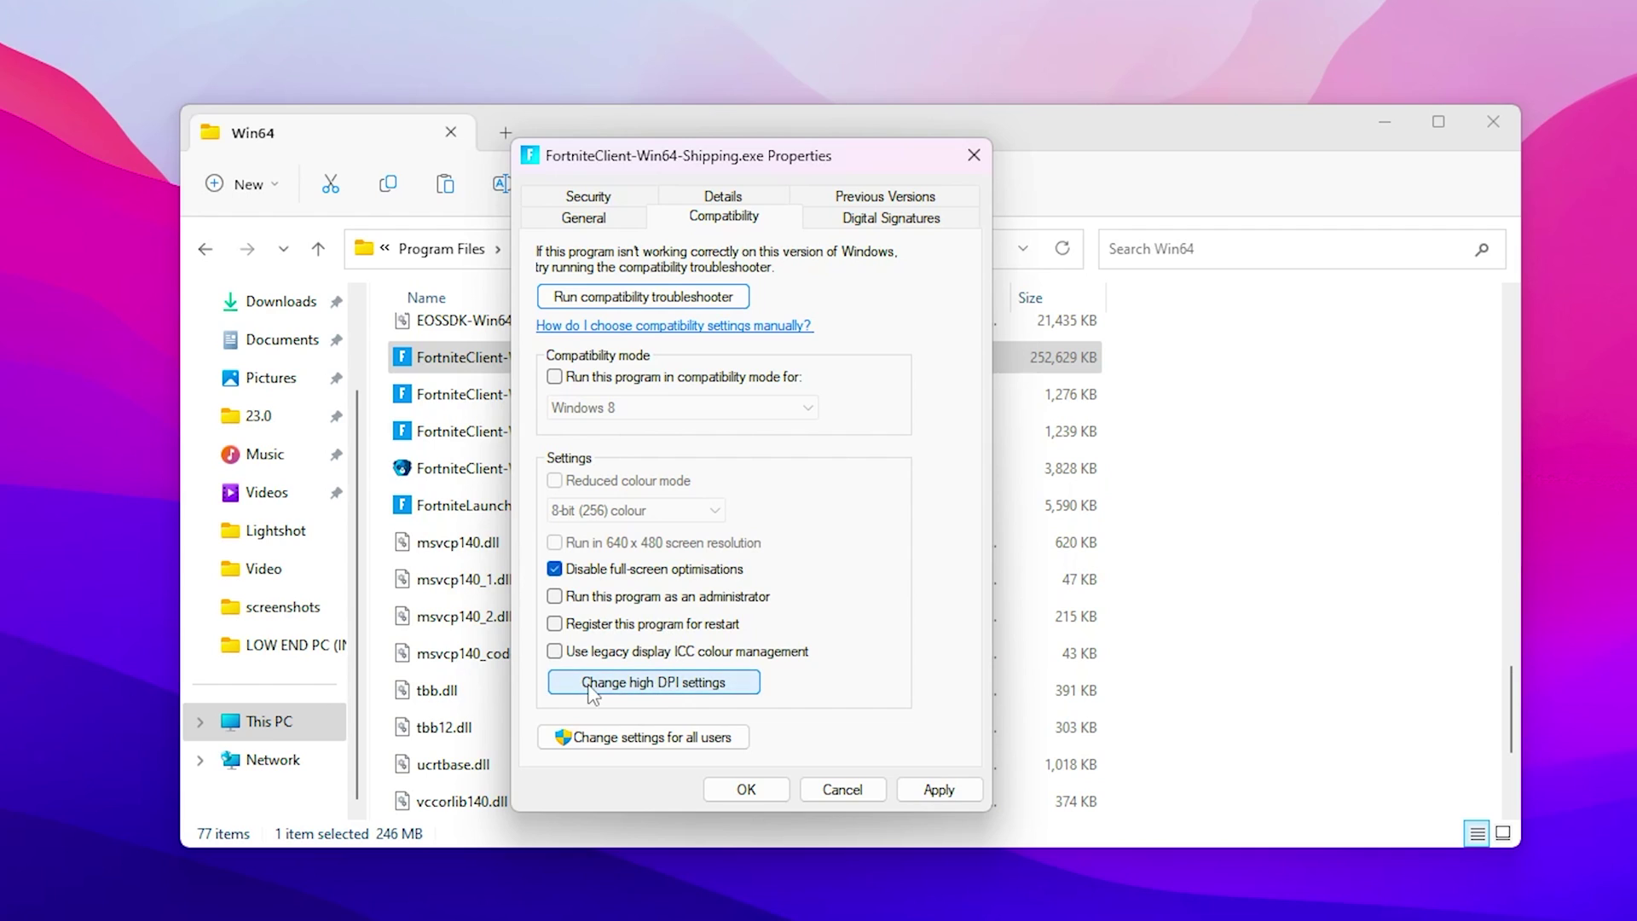
Step: Override the high DPI scaling behaviour for FortniteClient-Win64-Shipping.exe, apply the compatibility settings, and close the properties and folder windows
{"action": "left_click", "coordinate": [690, 683]}
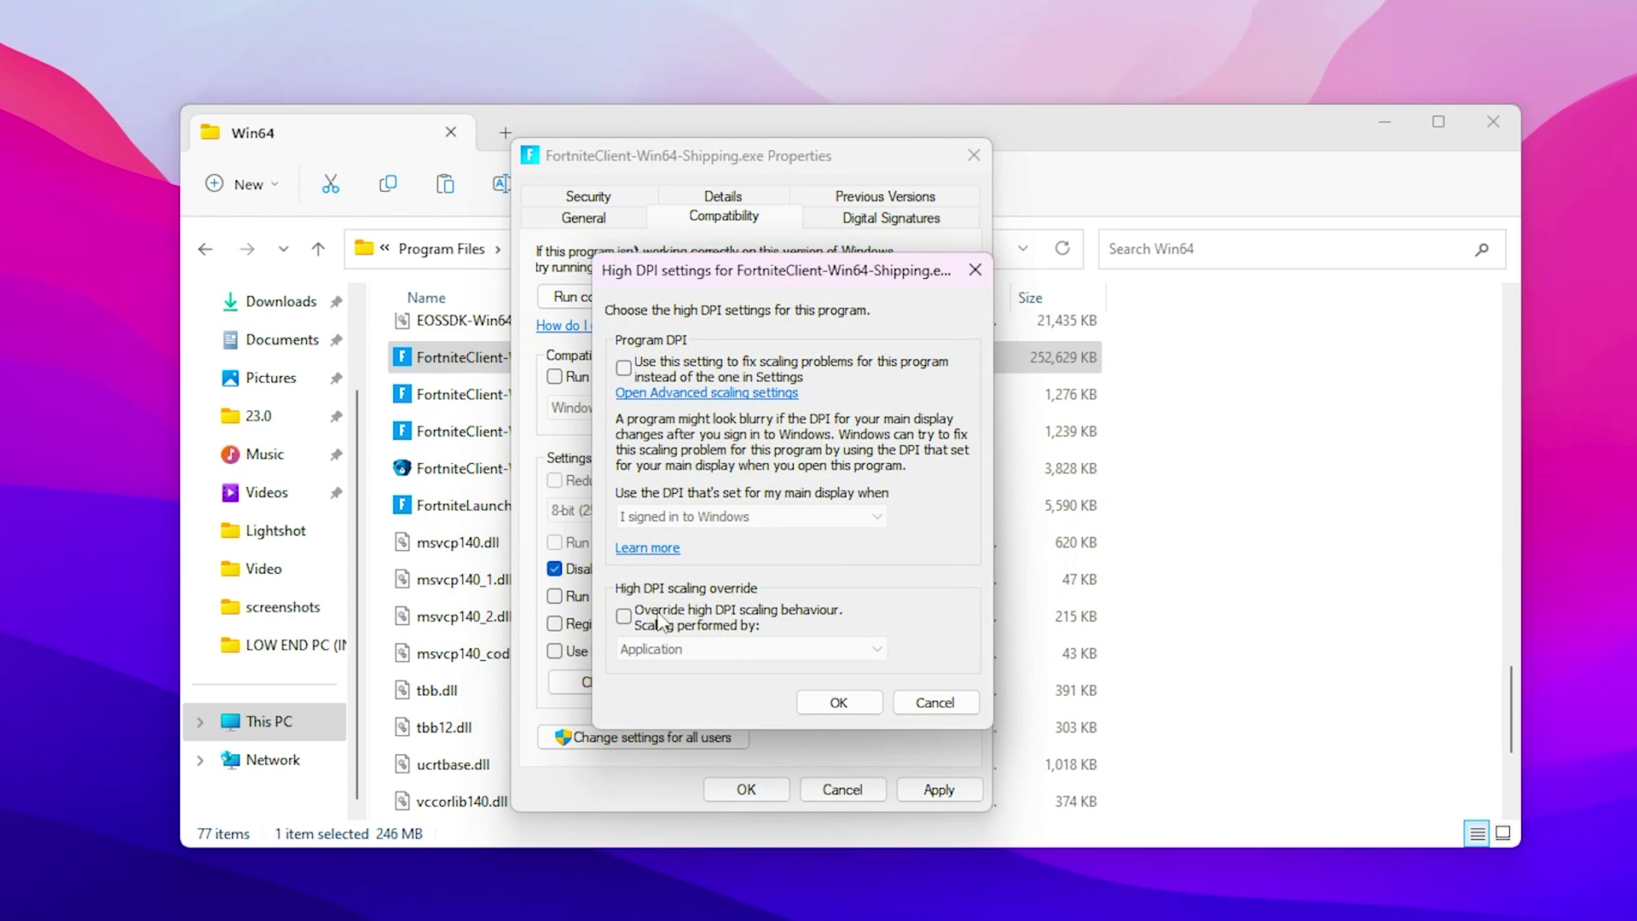
{"action": "left_click", "coordinate": [645, 617]}
{"action": "left_click", "coordinate": [838, 702]}
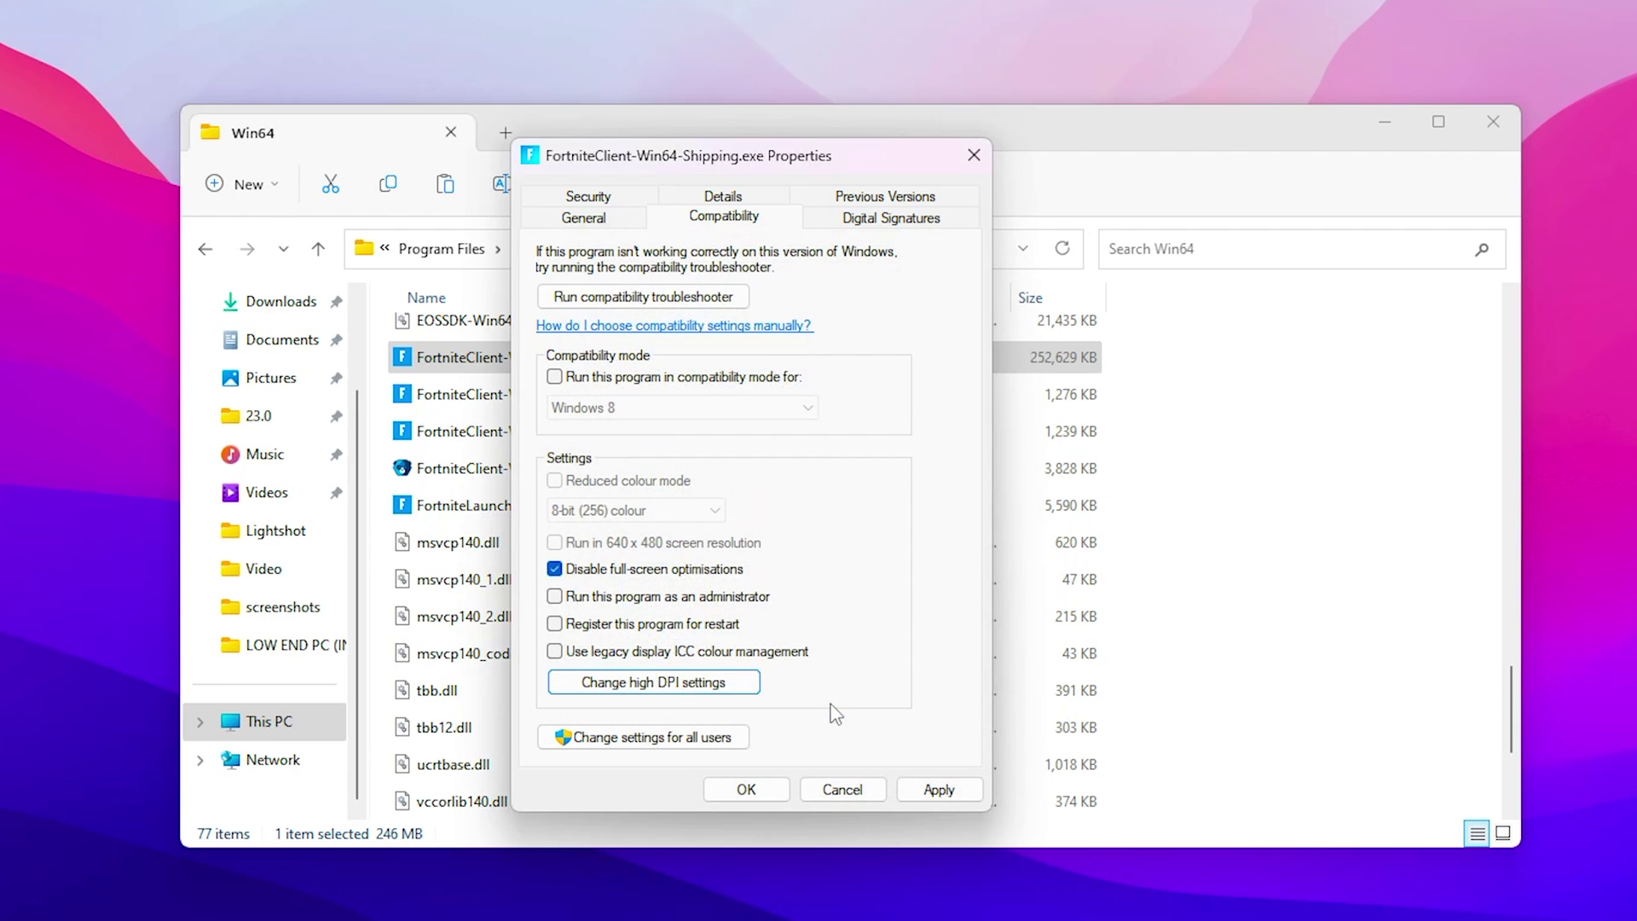
{"action": "left_click", "coordinate": [939, 791]}
{"action": "left_click", "coordinate": [746, 790]}
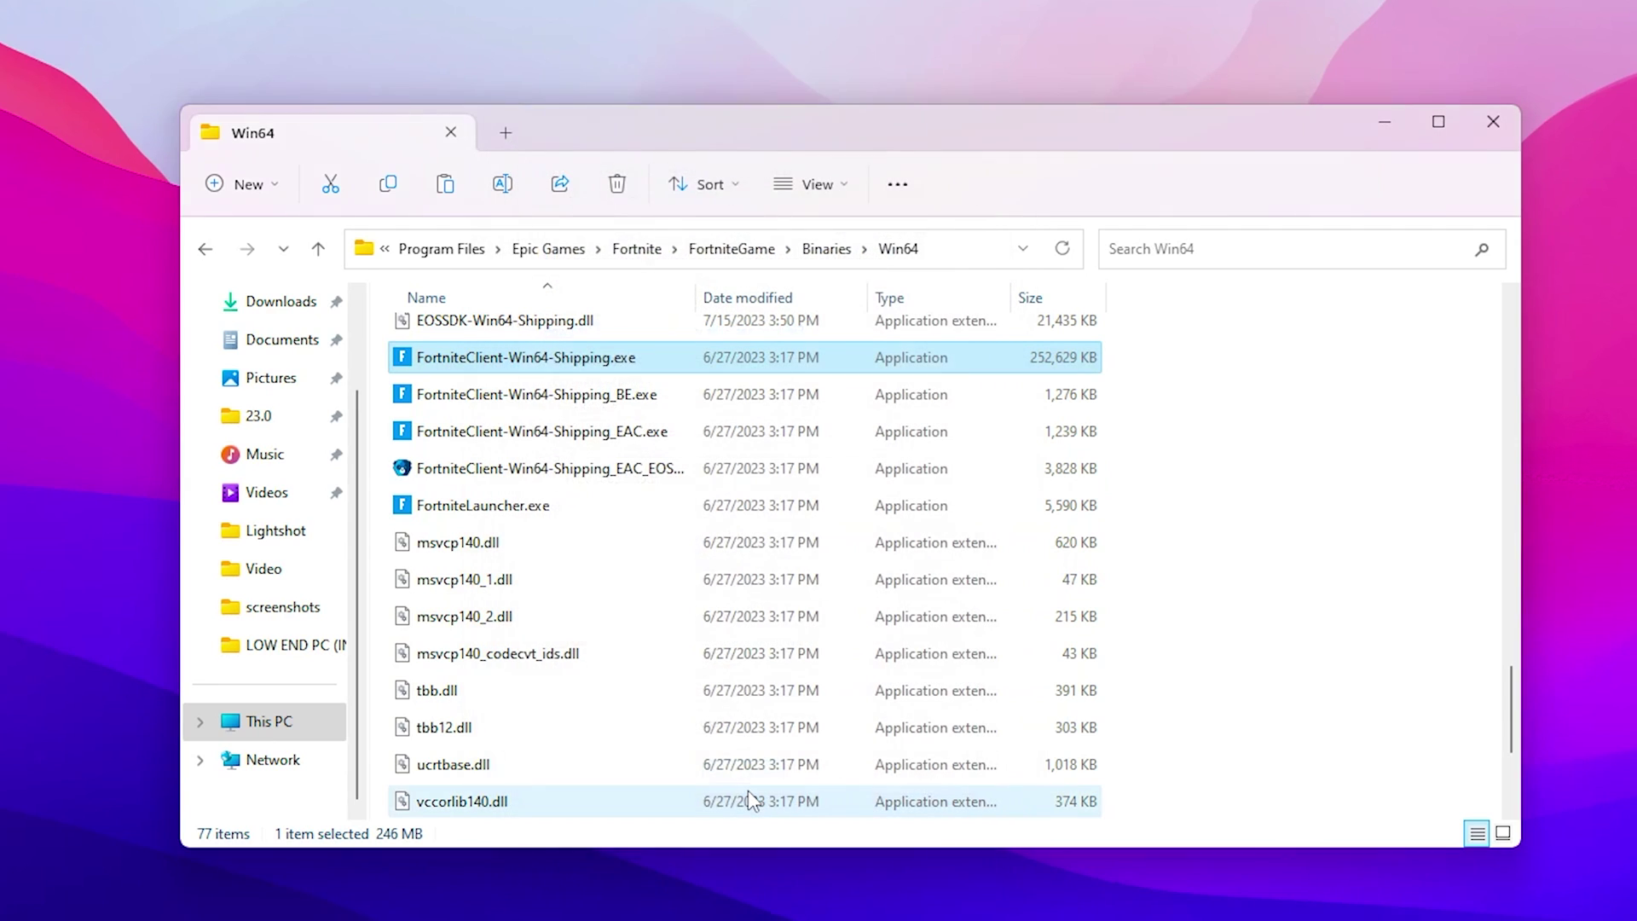
{"action": "left_click", "coordinate": [1493, 121]}
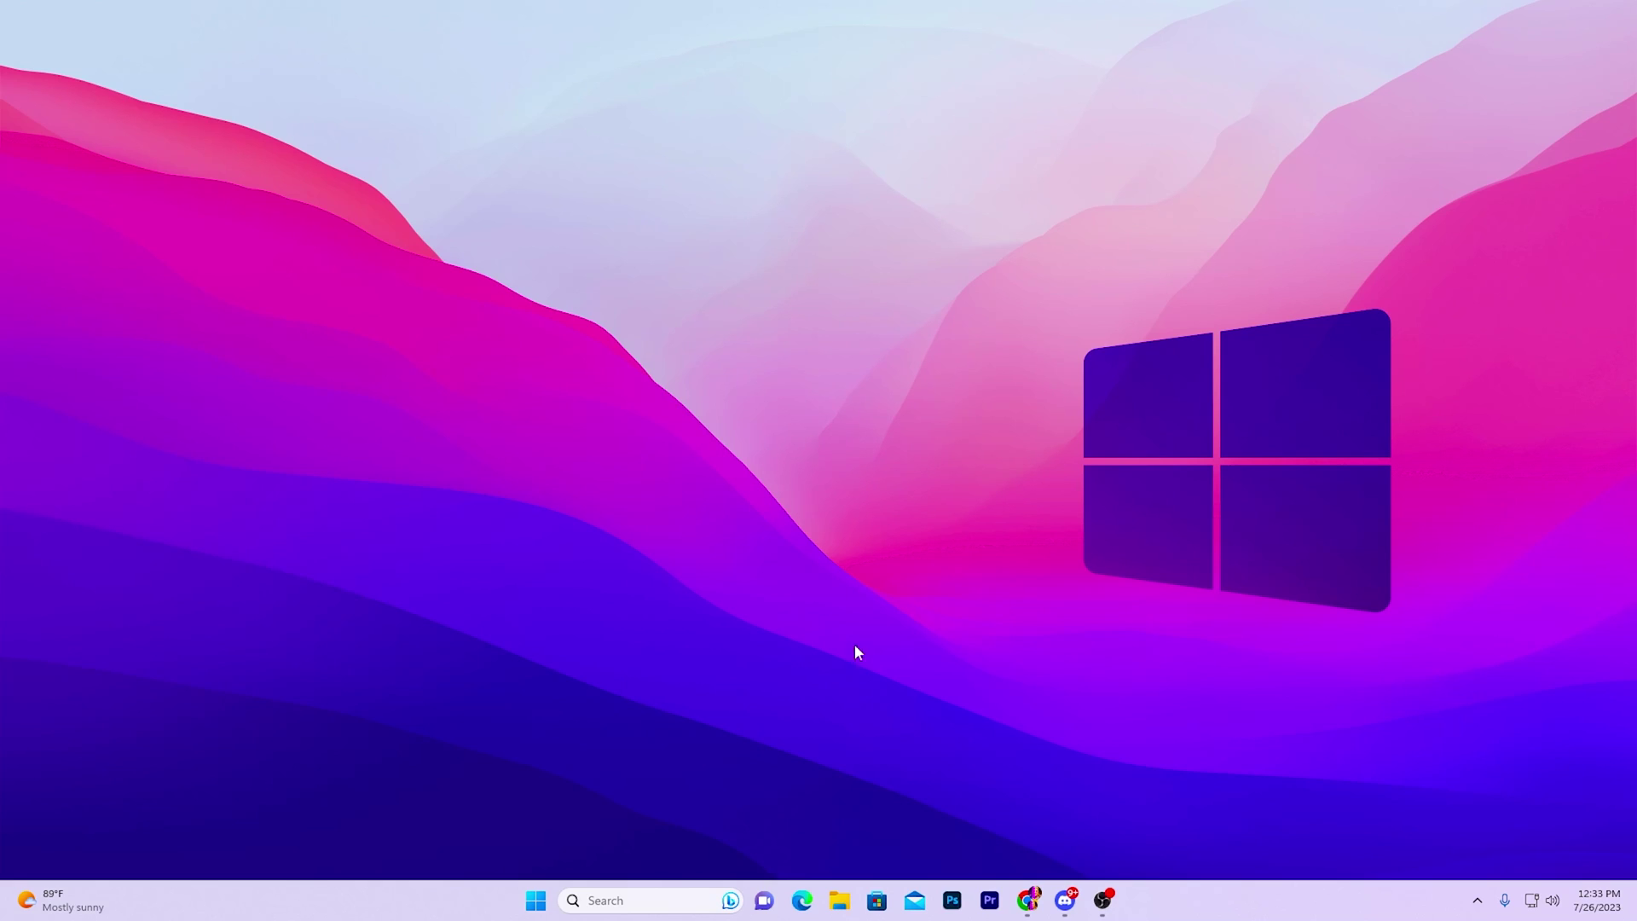
Step: Switch to Chrome and search the uptopacks.com site for PARK
{"action": "left_click", "coordinate": [1030, 900]}
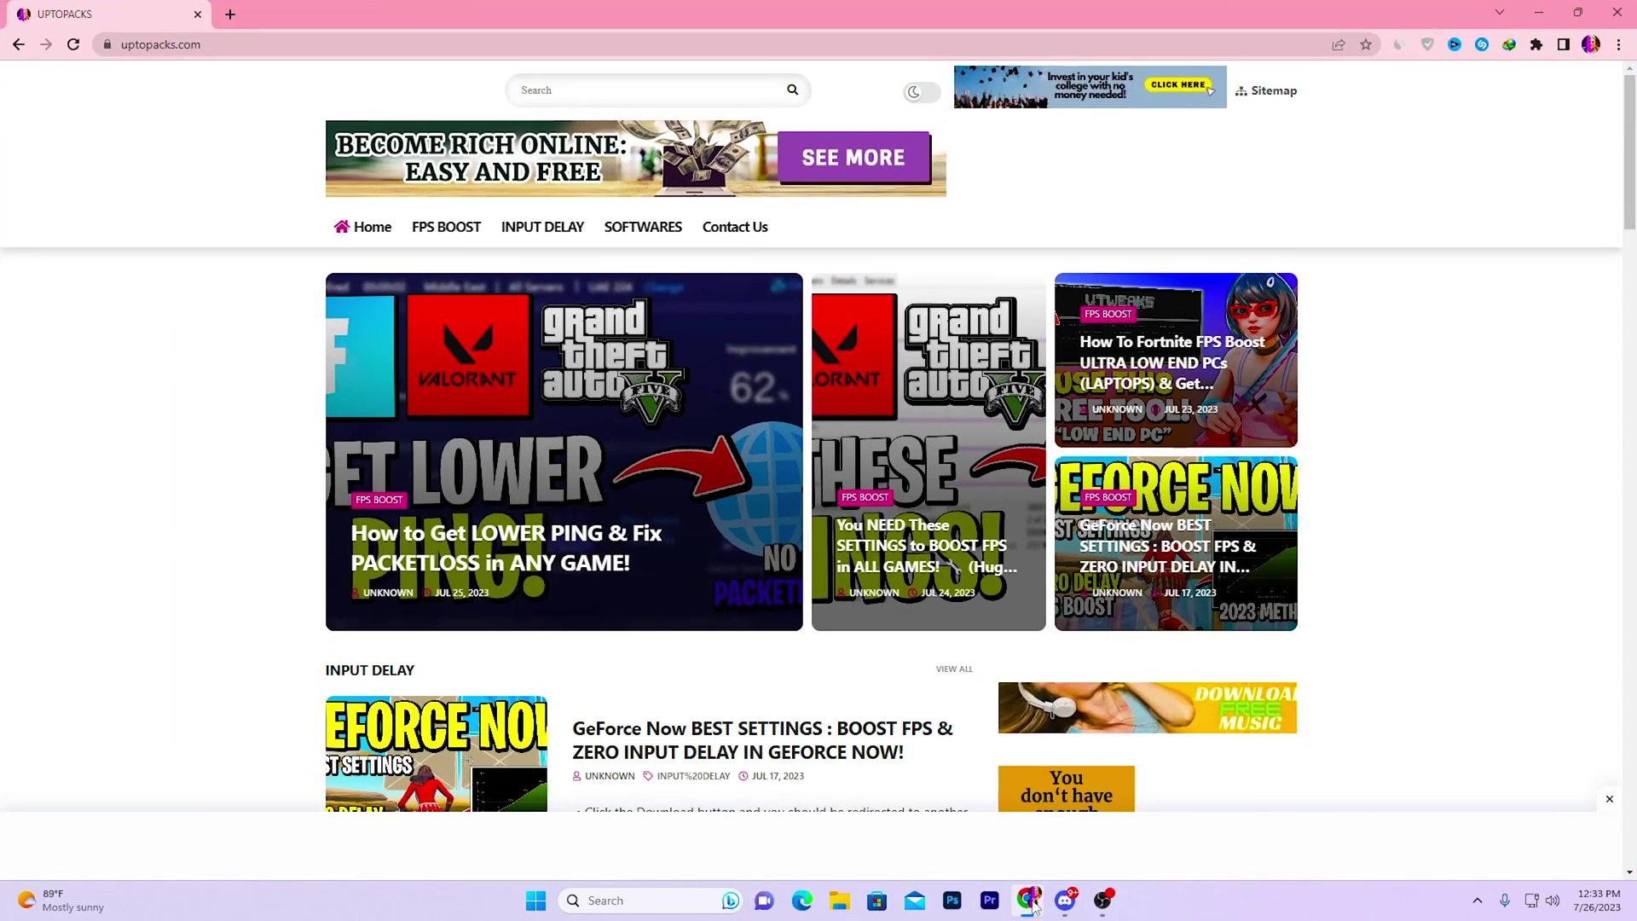
{"action": "left_click", "coordinate": [590, 91]}
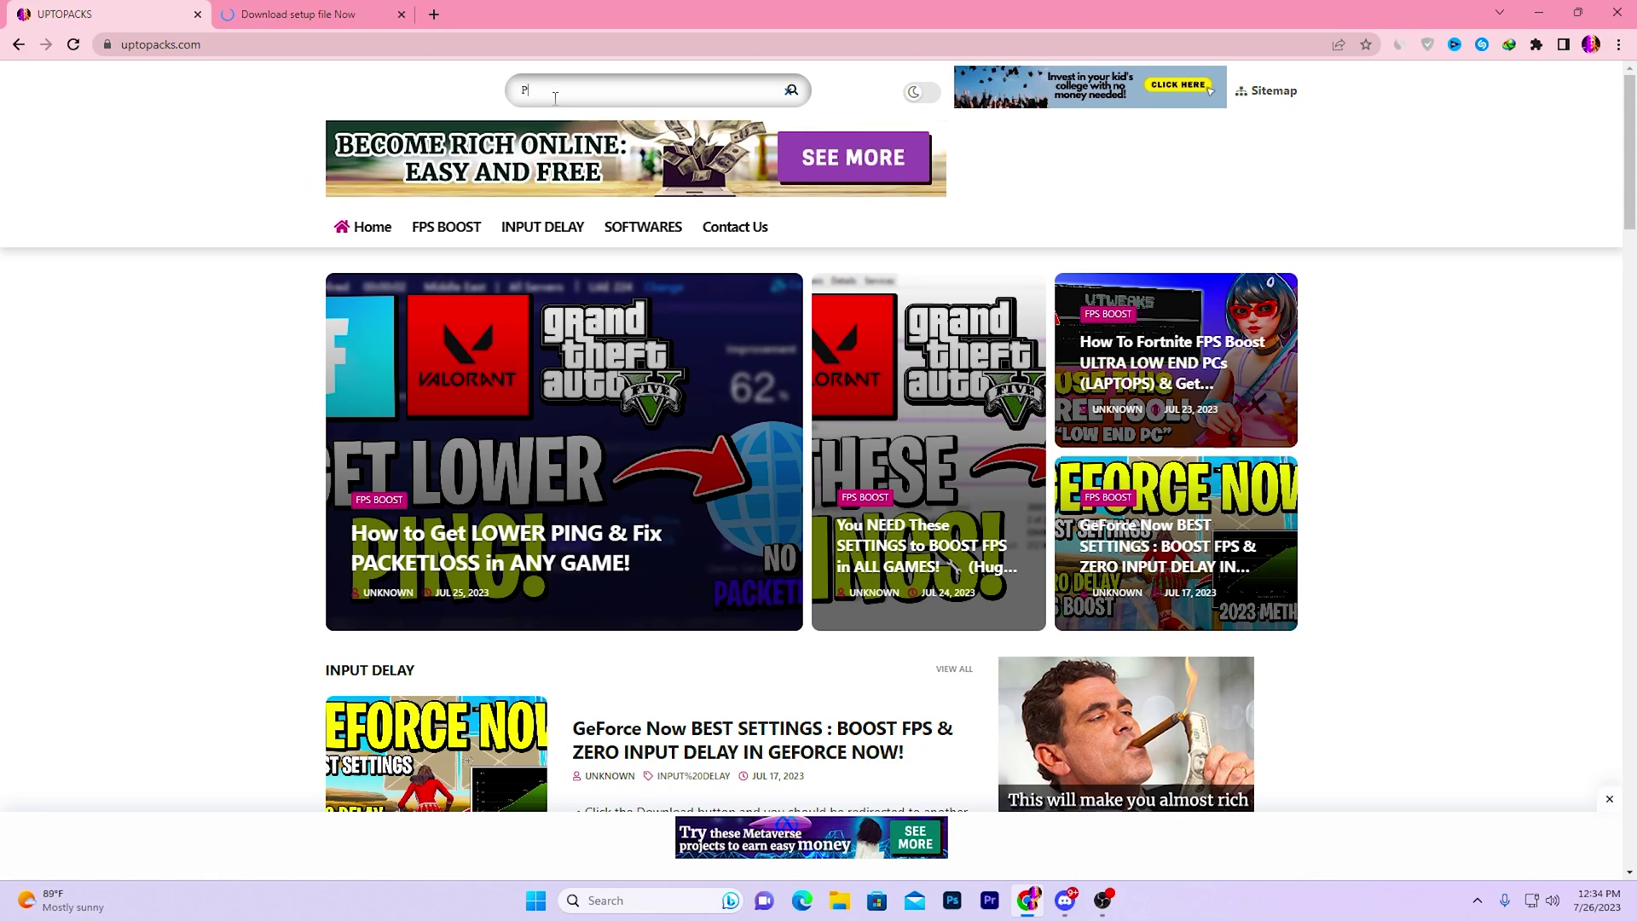
{"action": "key", "text": "Return"}
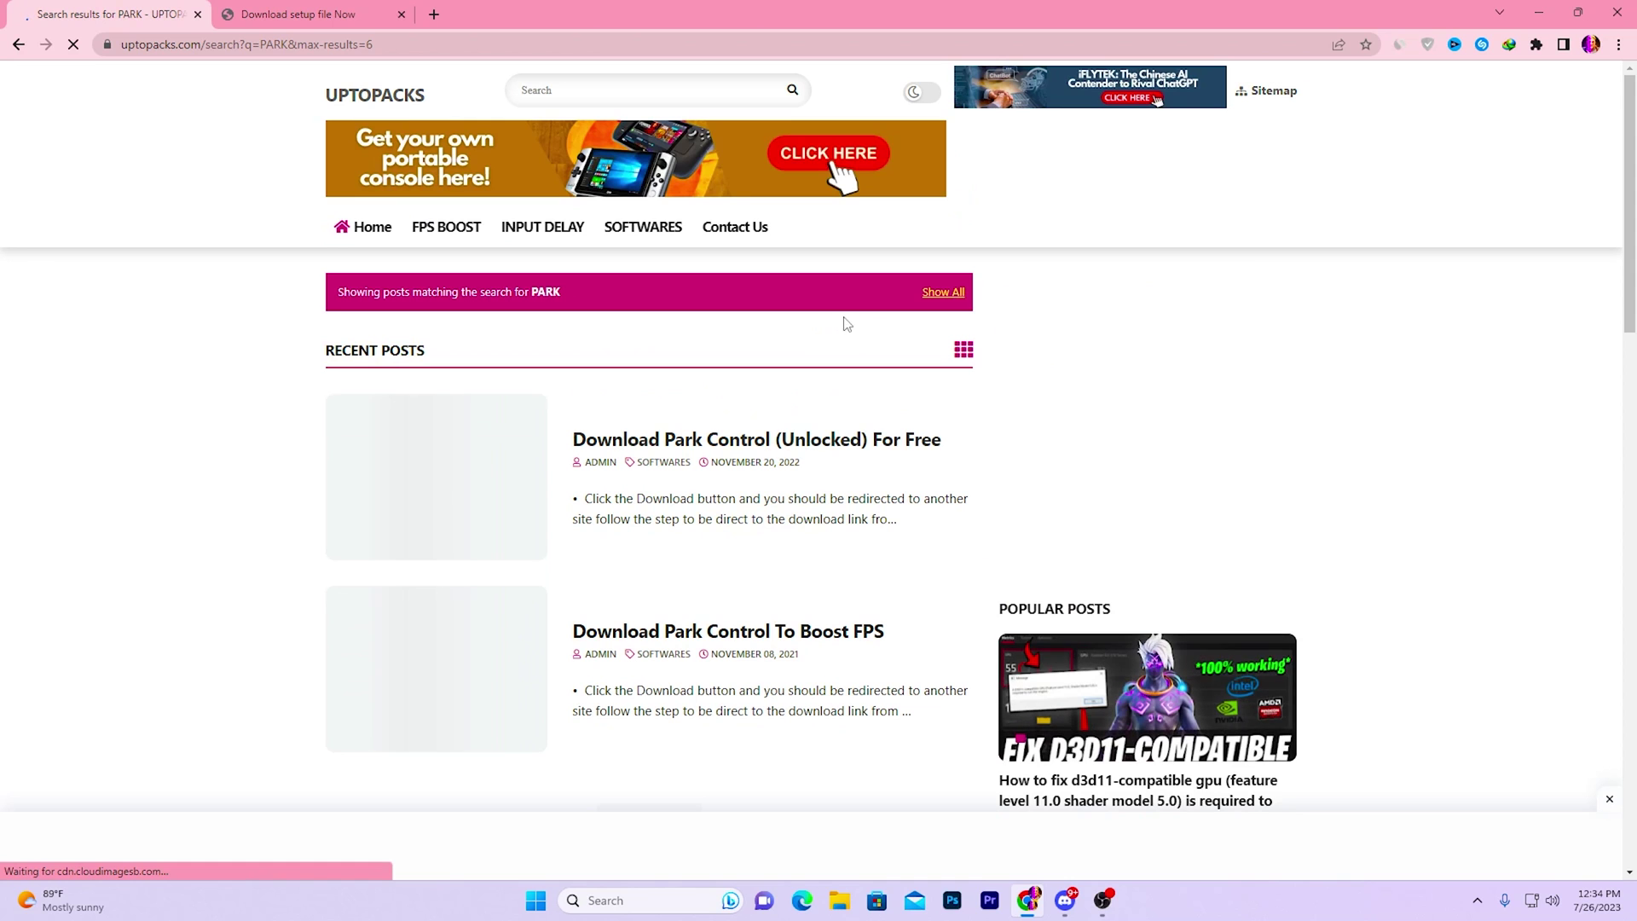
Step: Open the Download Park Control (Unlocked) For Free post and download the program from its download link
{"action": "left_click", "coordinate": [473, 480]}
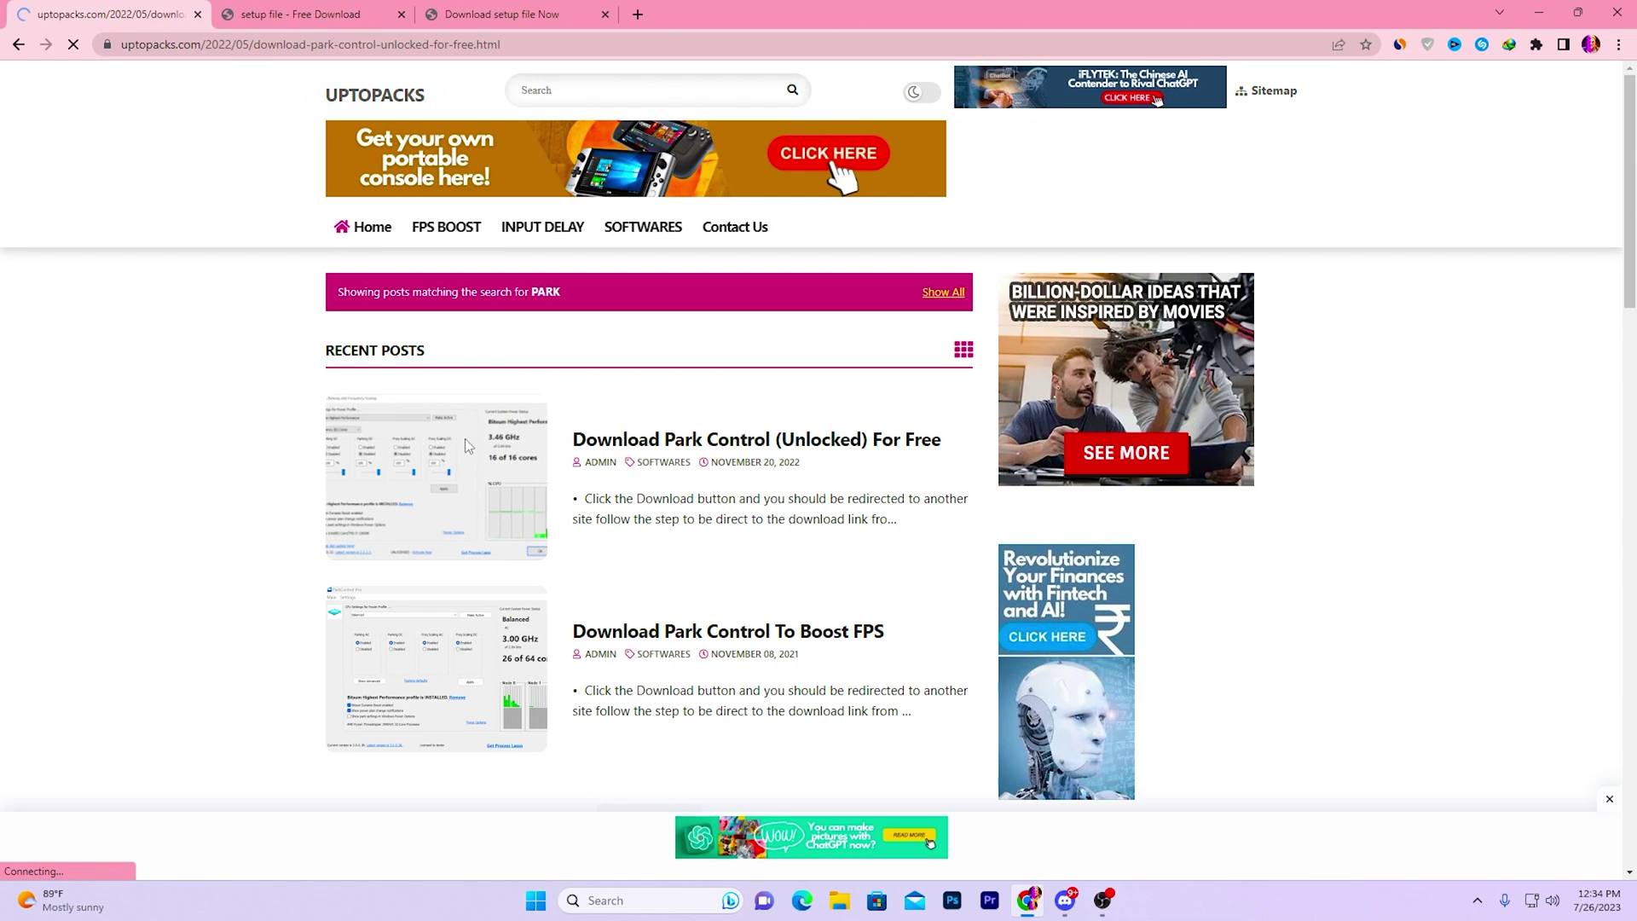
{"action": "scroll", "coordinate": [638, 461], "scroll_direction": "down", "scroll_amount": 3}
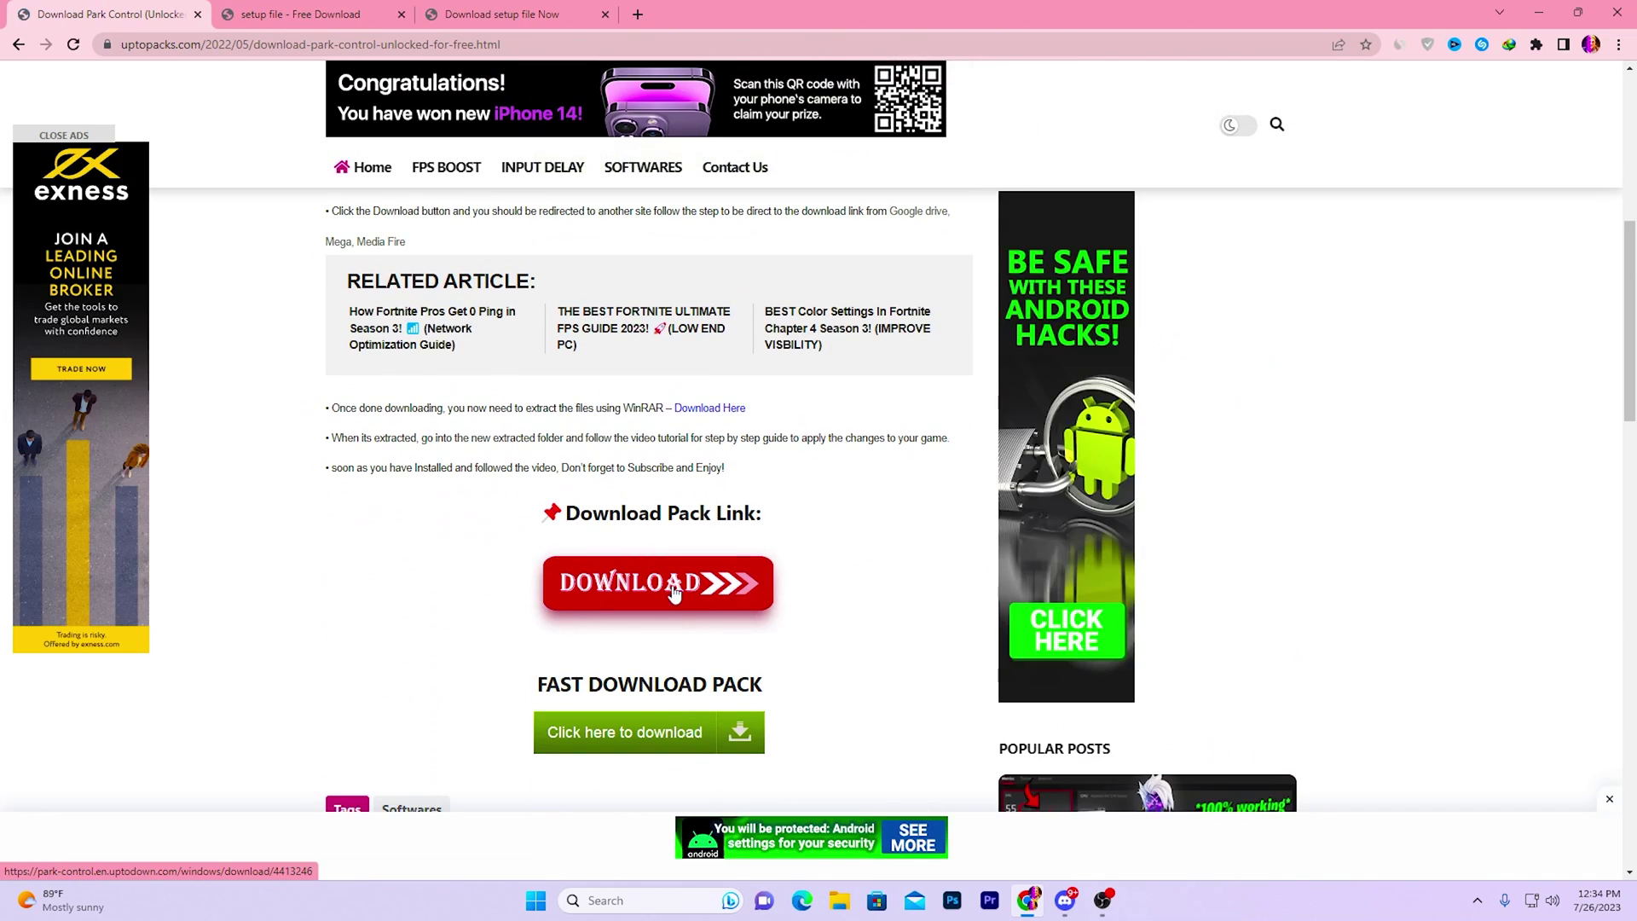
{"action": "left_click", "coordinate": [670, 585]}
{"action": "left_click", "coordinate": [597, 260]}
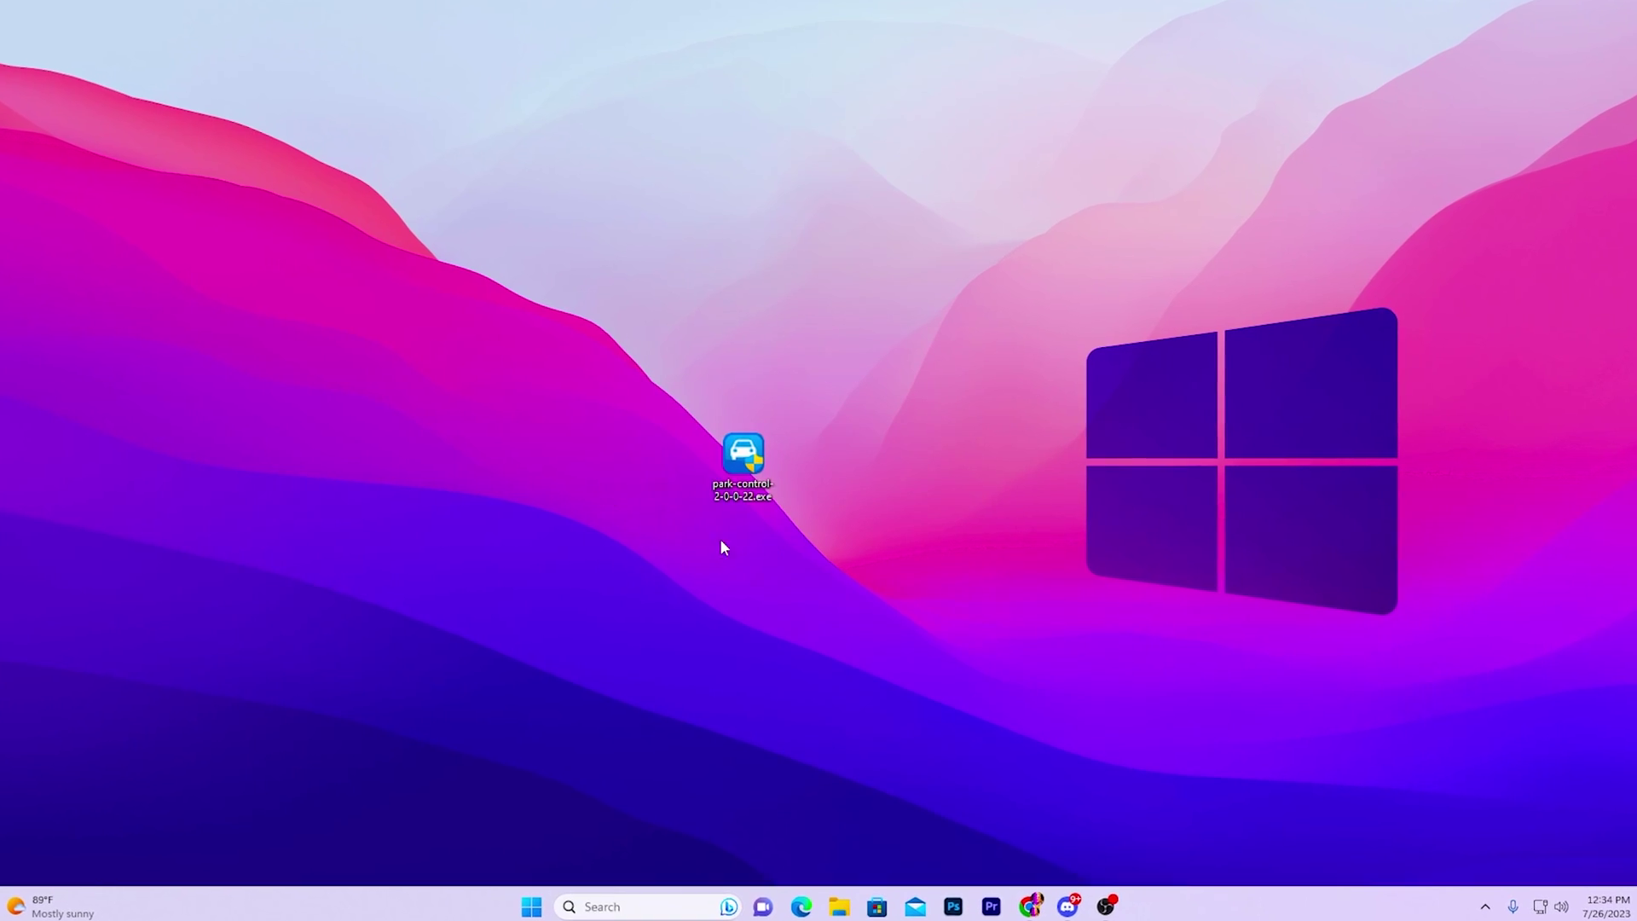
Step: Run the park-control-2-0-0-22.exe installer, allow it to make changes, accept the license agreement, and complete the ParkControl setup
{"action": "double_click", "coordinate": [732, 469]}
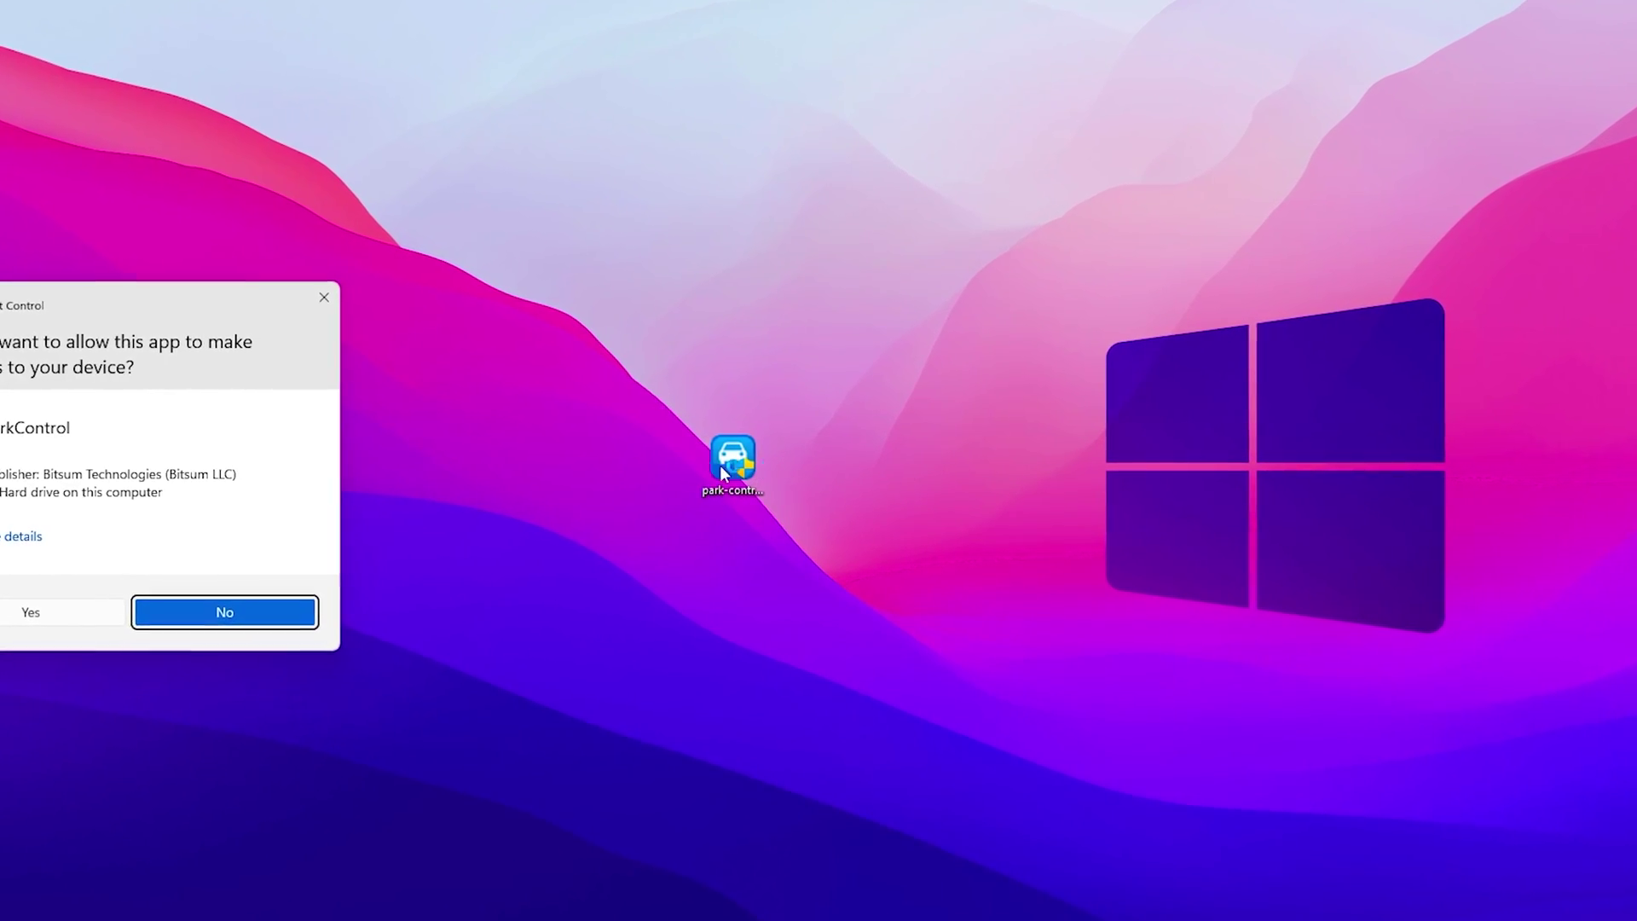
{"action": "left_click", "coordinate": [31, 612]}
{"action": "left_click", "coordinate": [806, 499]}
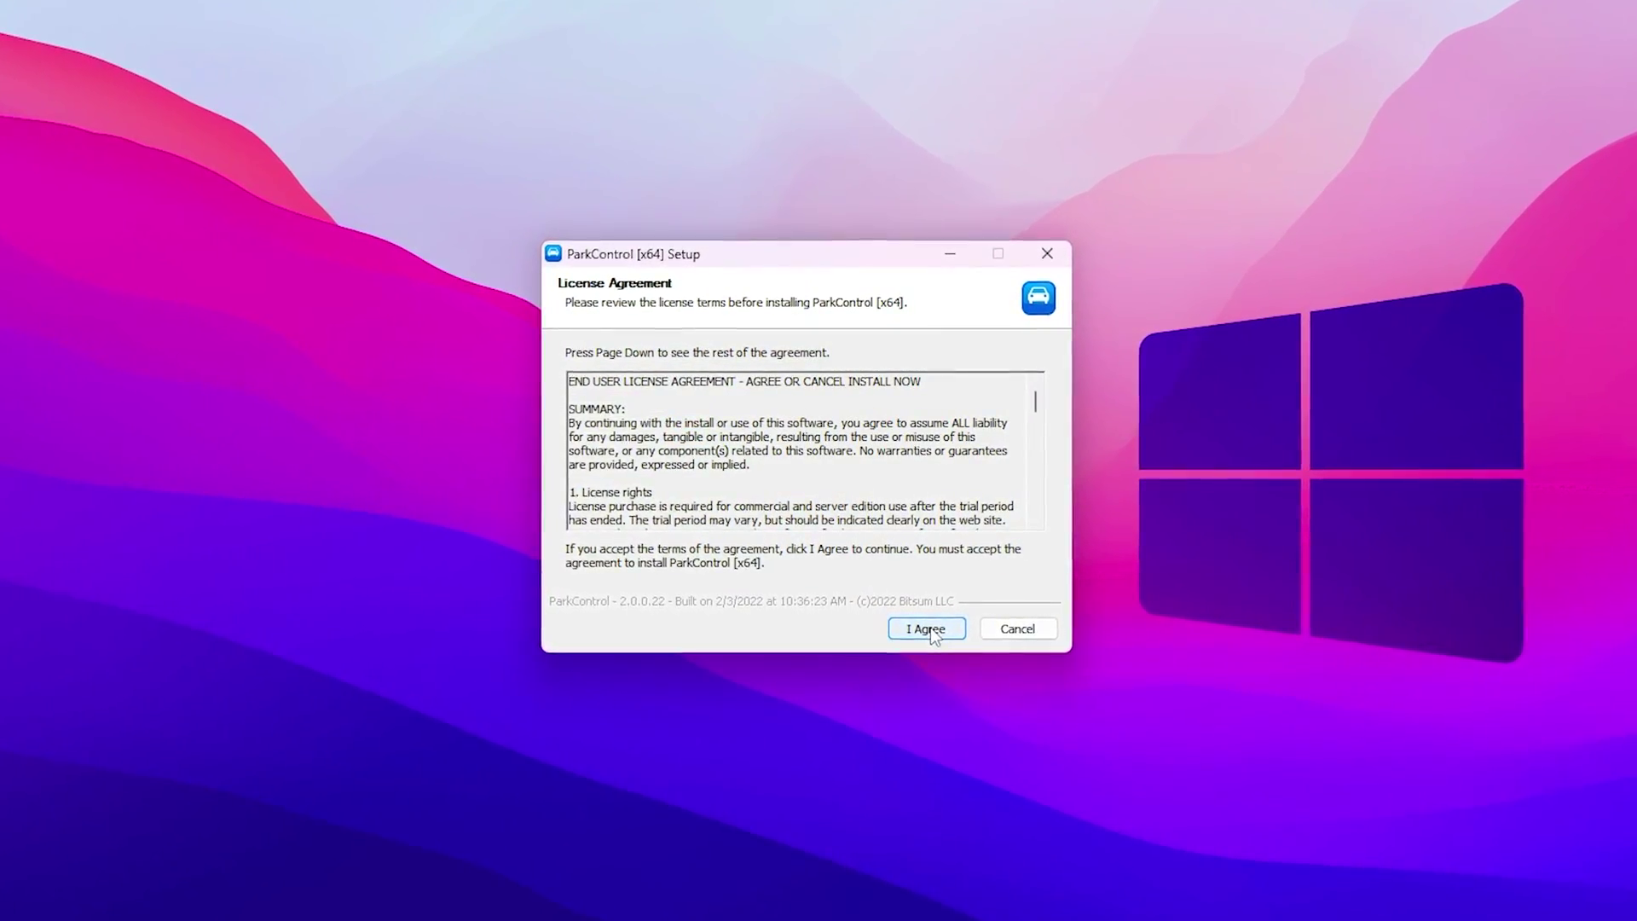
{"action": "left_click", "coordinate": [923, 620]}
{"action": "left_click", "coordinate": [931, 633]}
{"action": "left_click", "coordinate": [931, 645]}
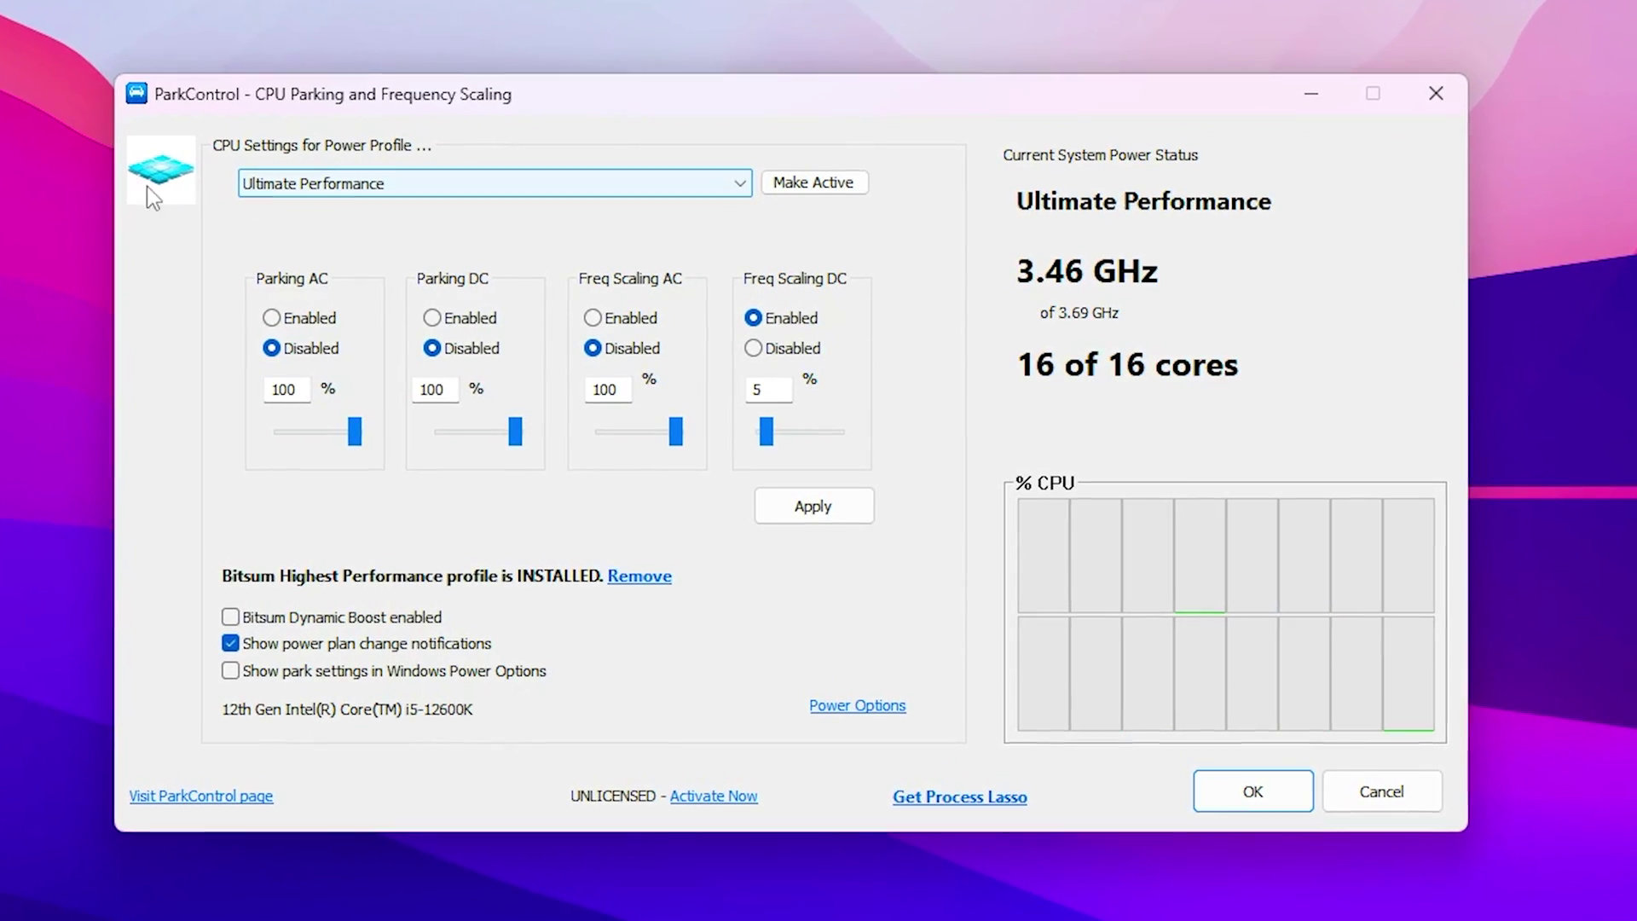
Step: Choose the Bitsum Highest Performance power profile in ParkControl and enable Bitsum Dynamic Boost
{"action": "left_click", "coordinate": [727, 193]}
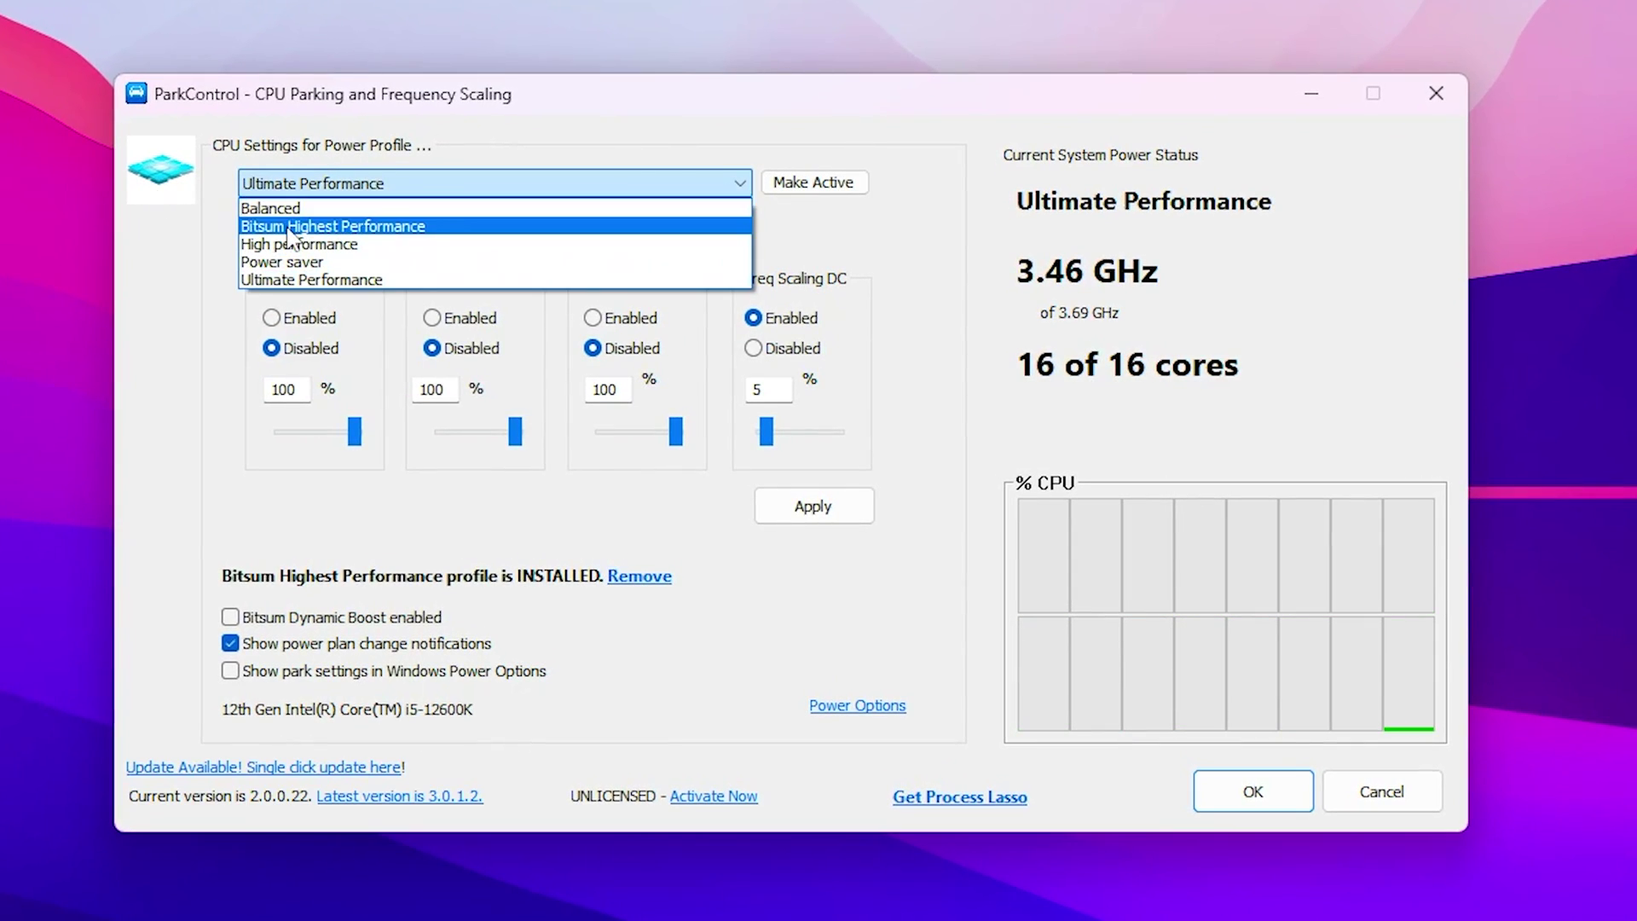
{"action": "left_click", "coordinate": [394, 220]}
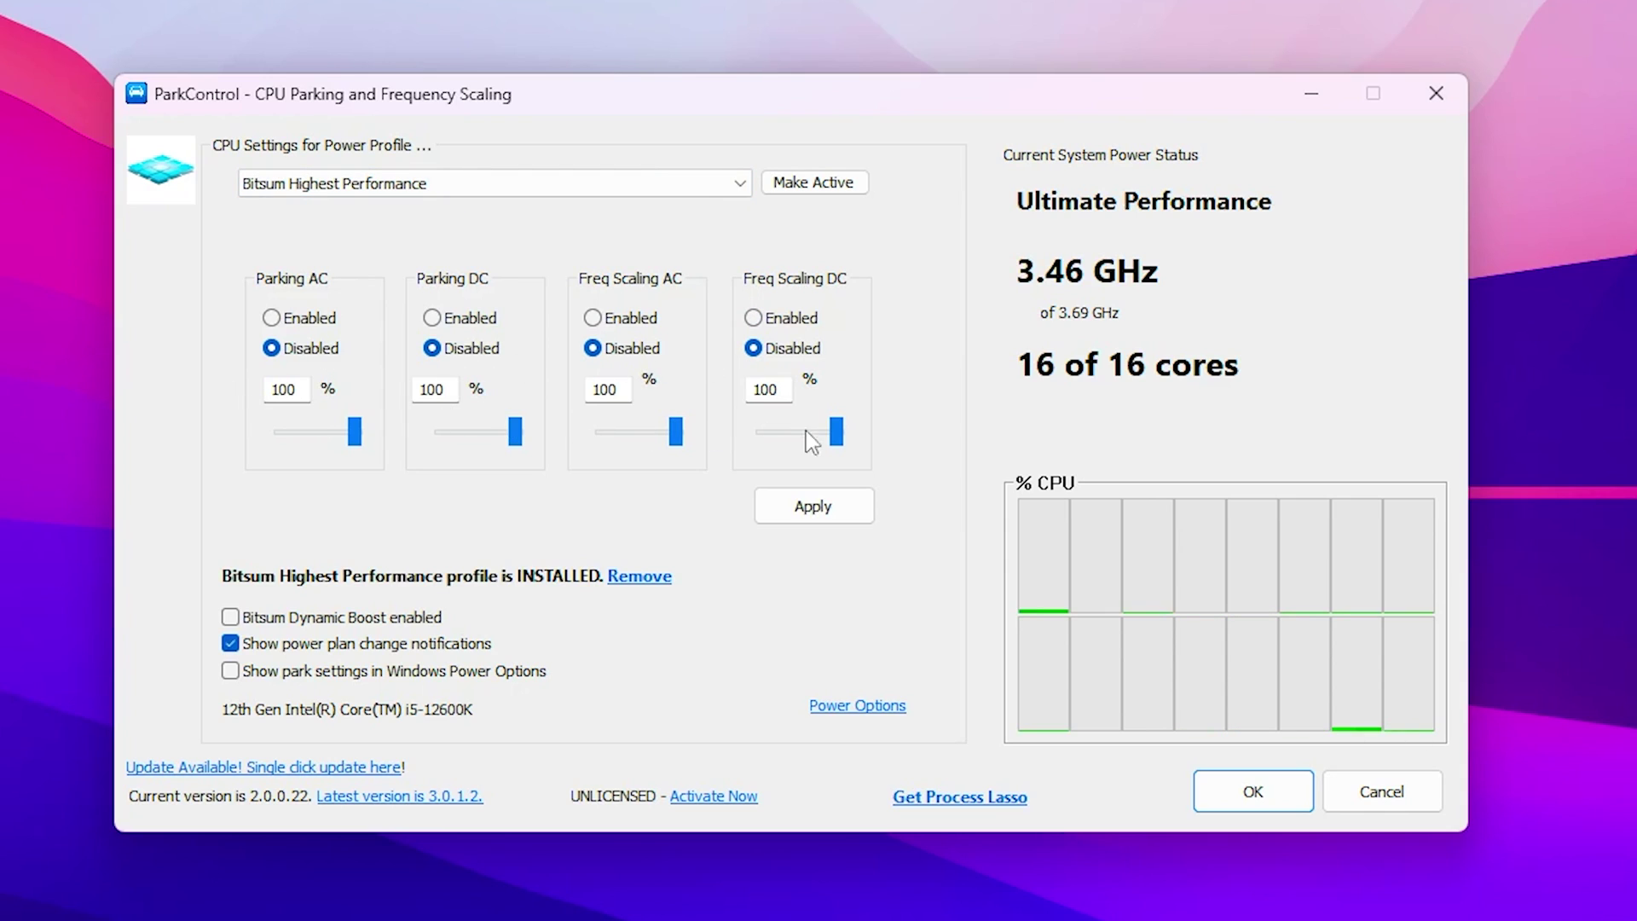
{"action": "left_click", "coordinate": [231, 616]}
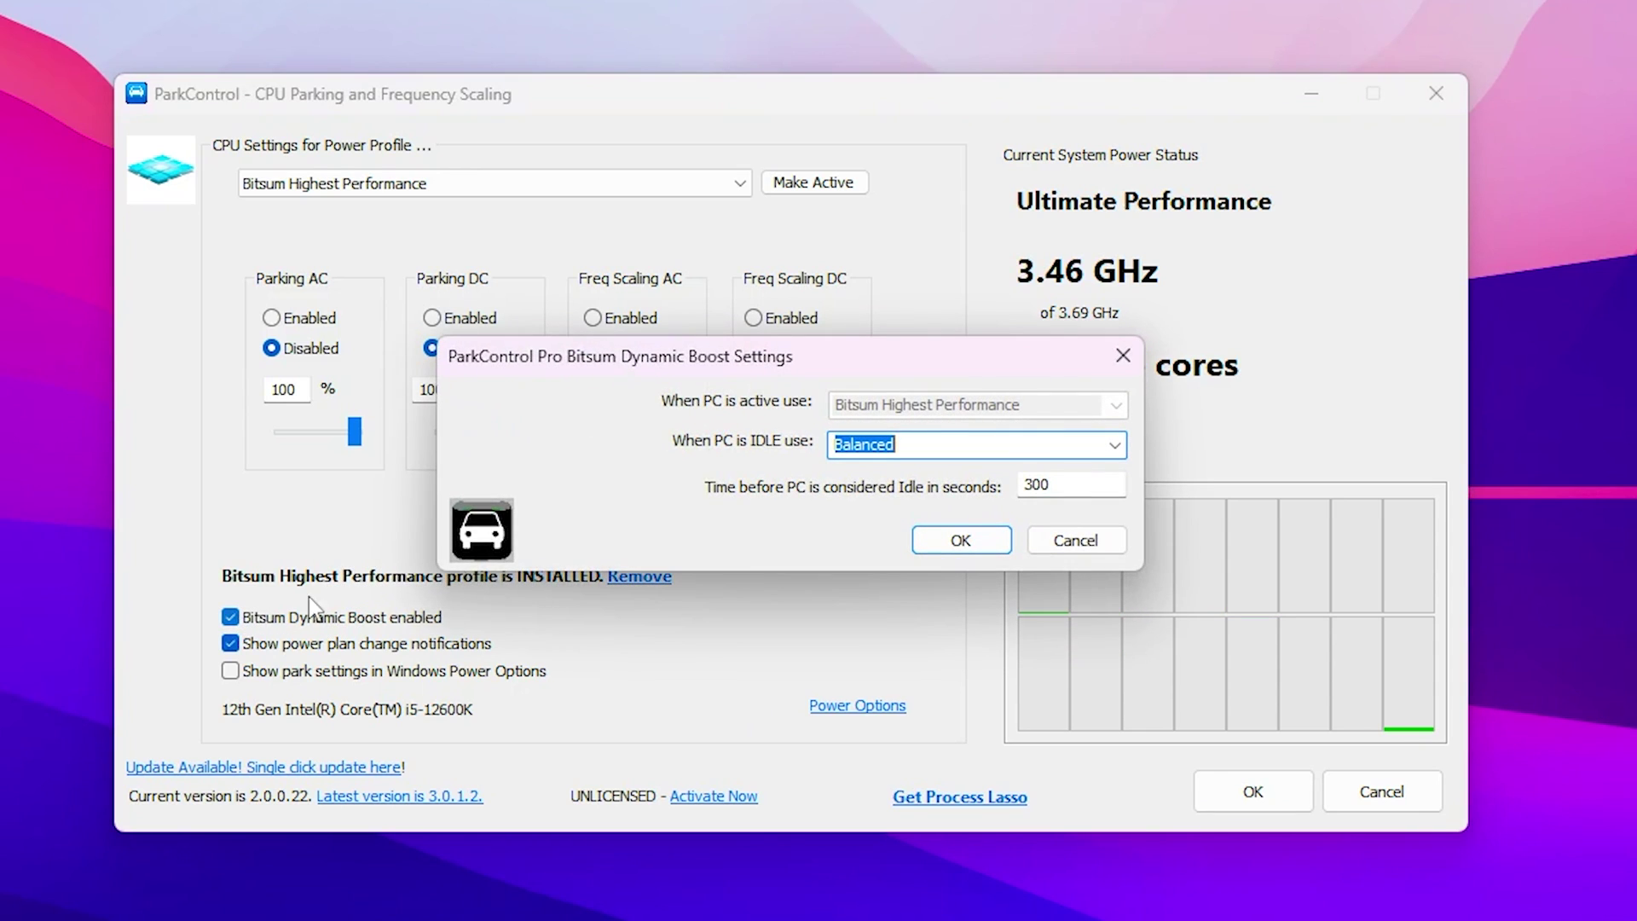
Step: Set the Dynamic Boost idle power plan to Bitsum Highest Performance, then apply the CPU settings and close ParkControl
{"action": "left_click", "coordinate": [1115, 447]}
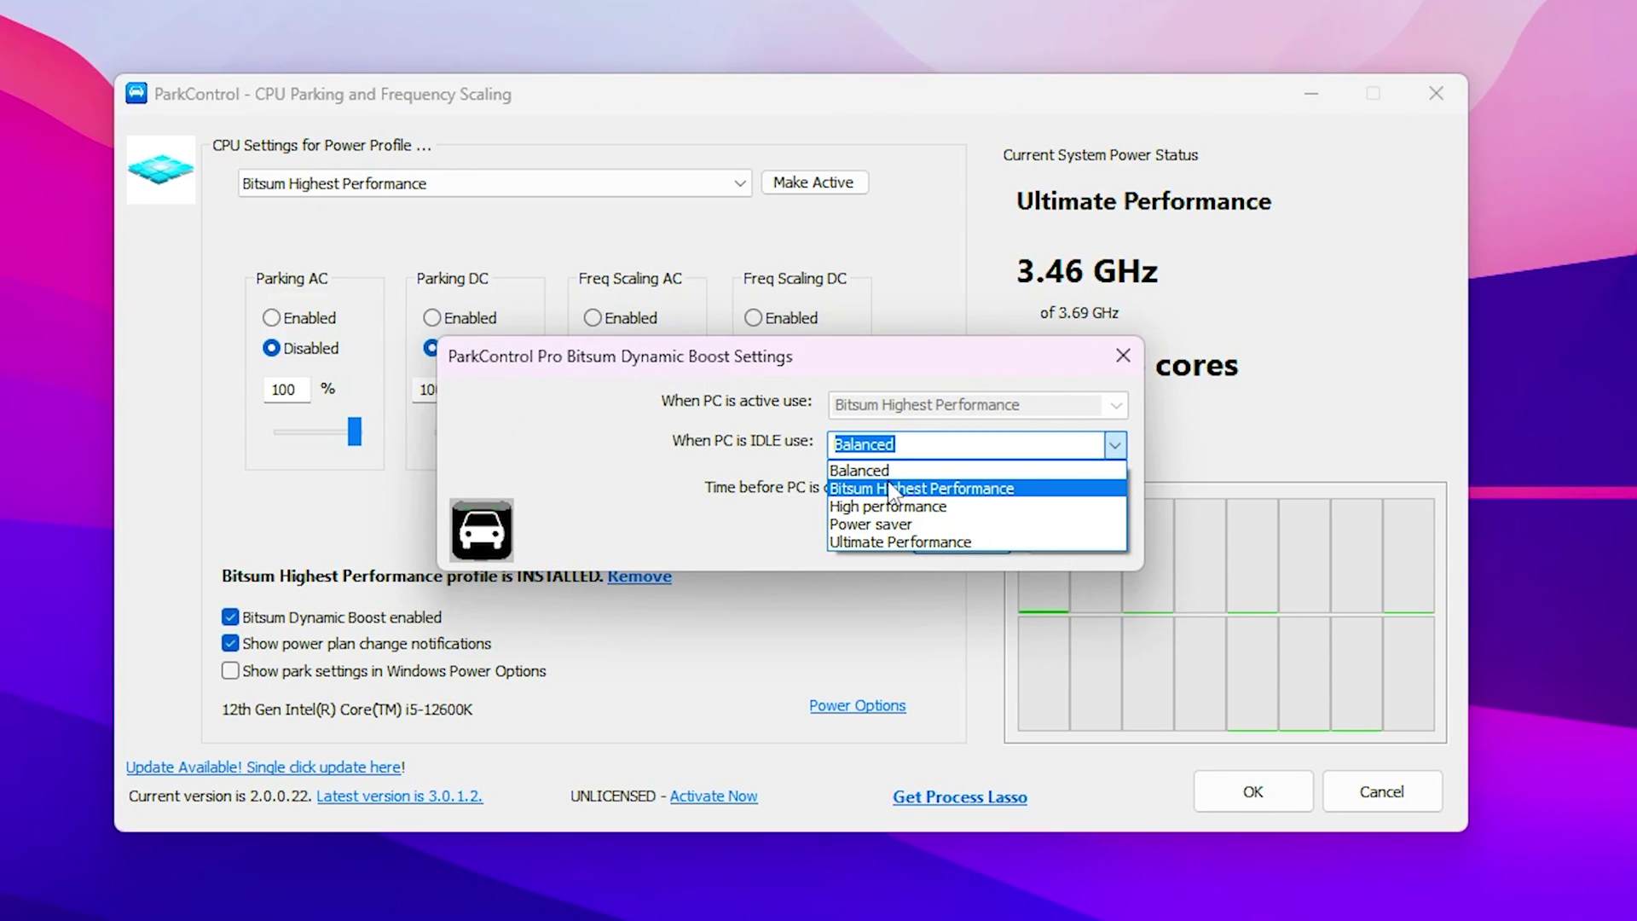
{"action": "left_click", "coordinate": [892, 488]}
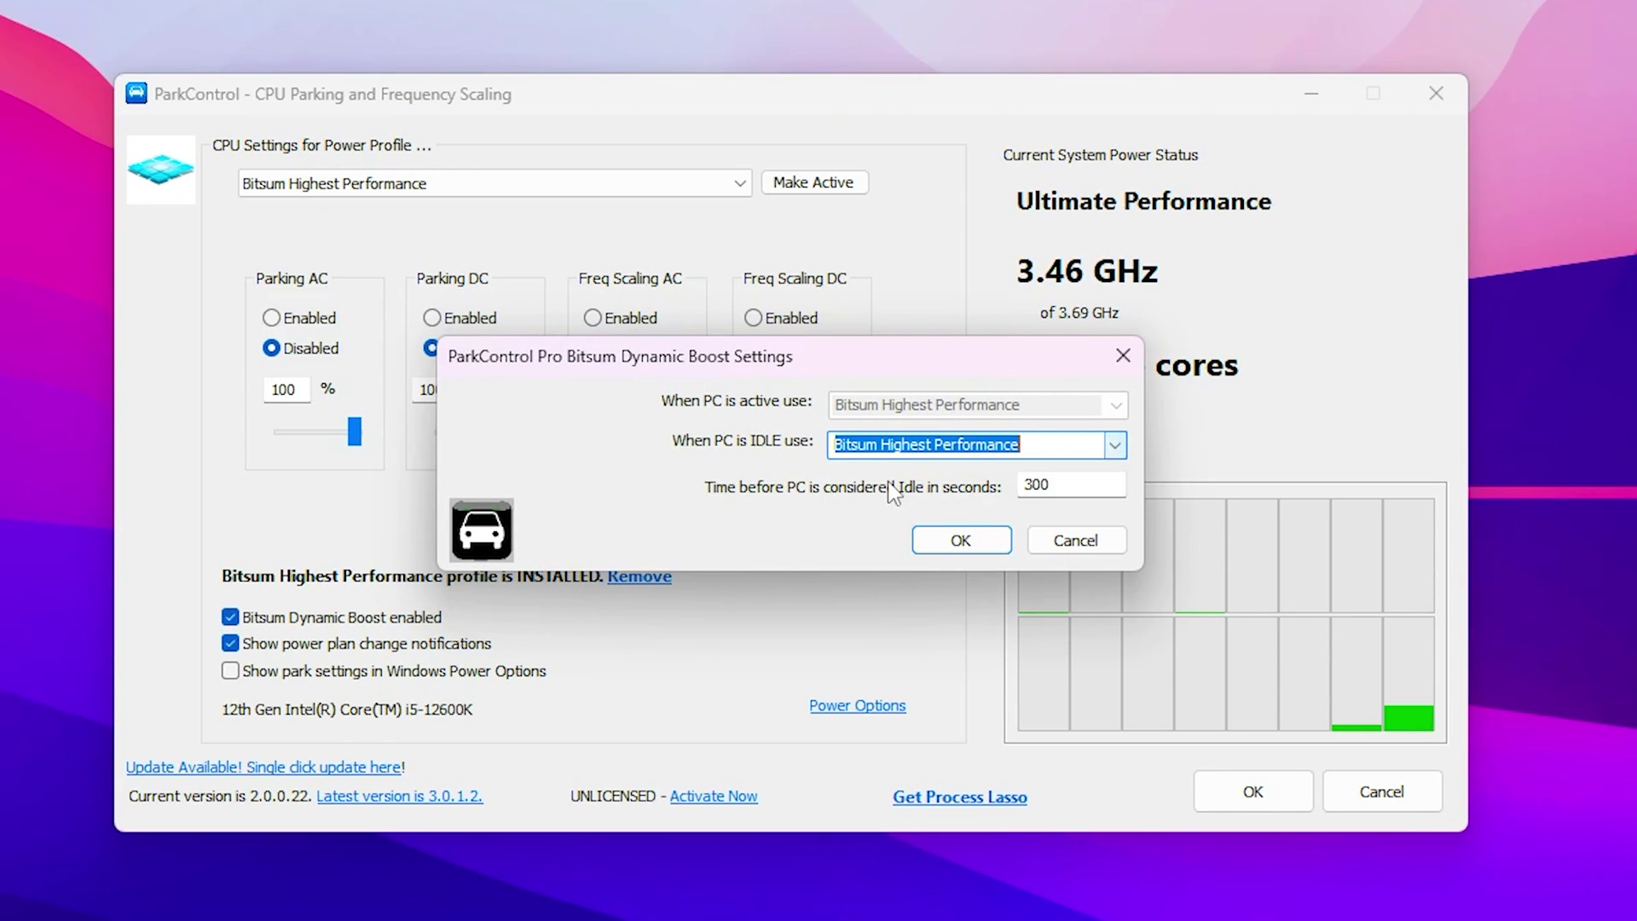
{"action": "left_click", "coordinate": [955, 541]}
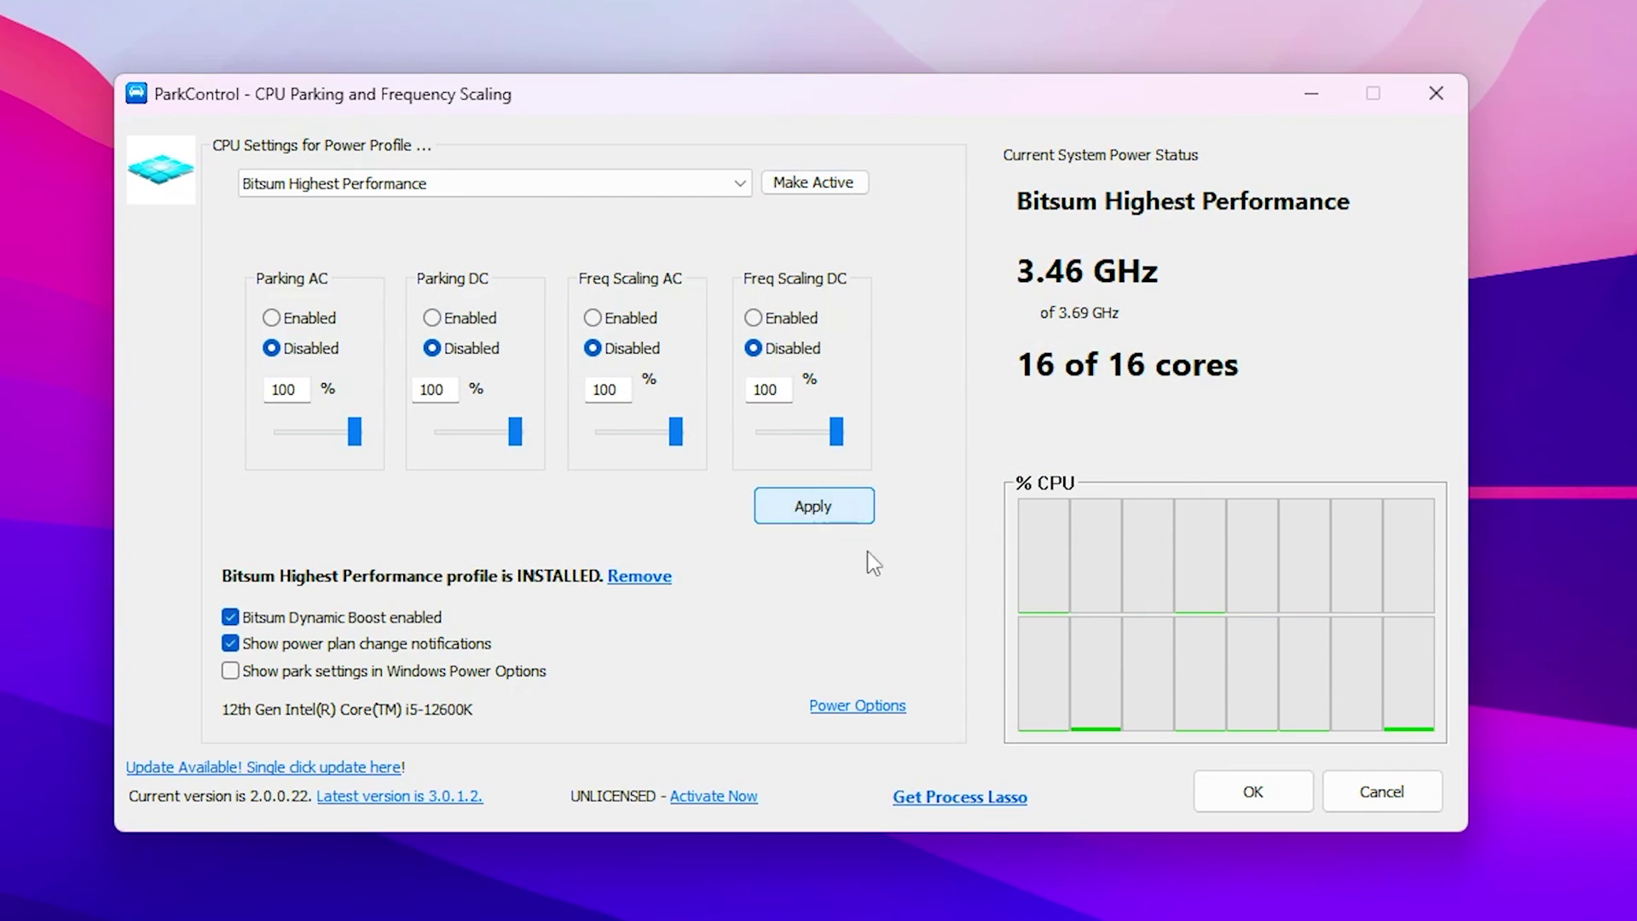
{"action": "left_click", "coordinate": [1246, 796]}
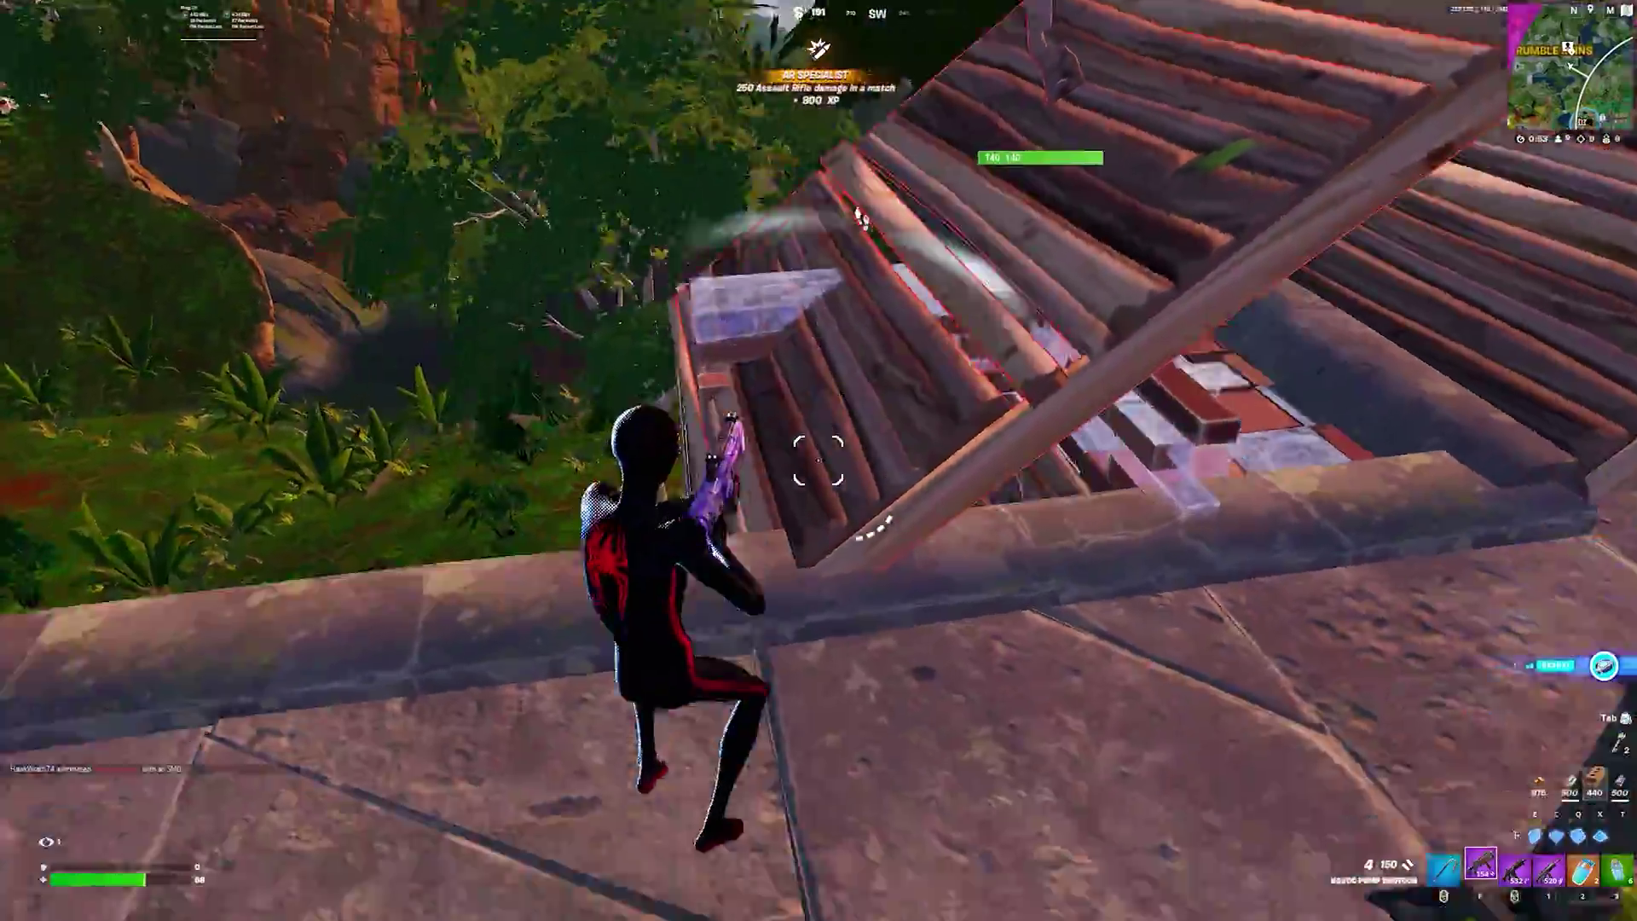